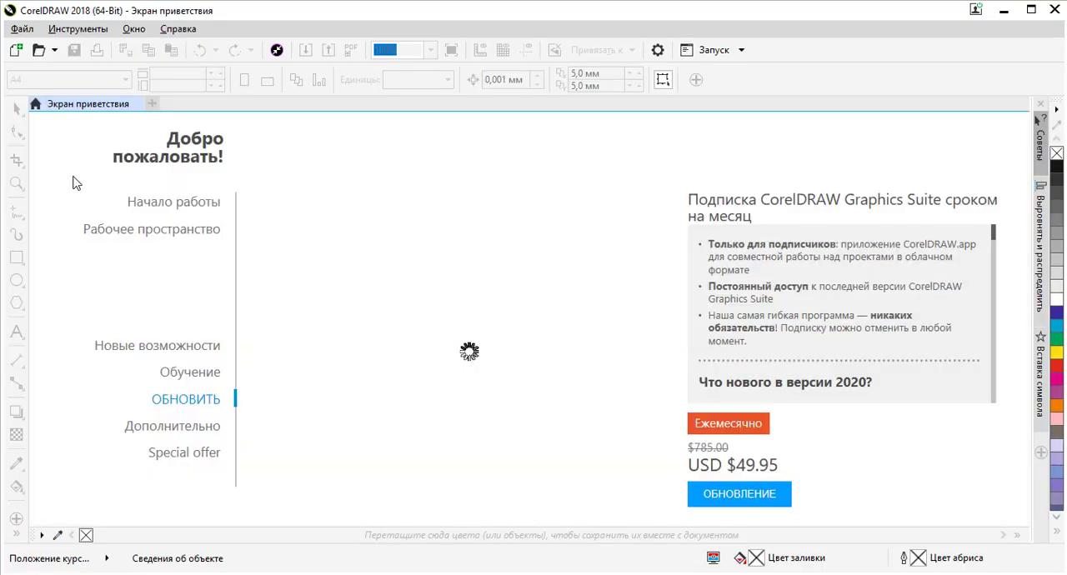
Create a new portrait A4 document in millimetres with CMYK colour mode and 300 dpi resolution
{"action": "left_click", "coordinate": [17, 51]}
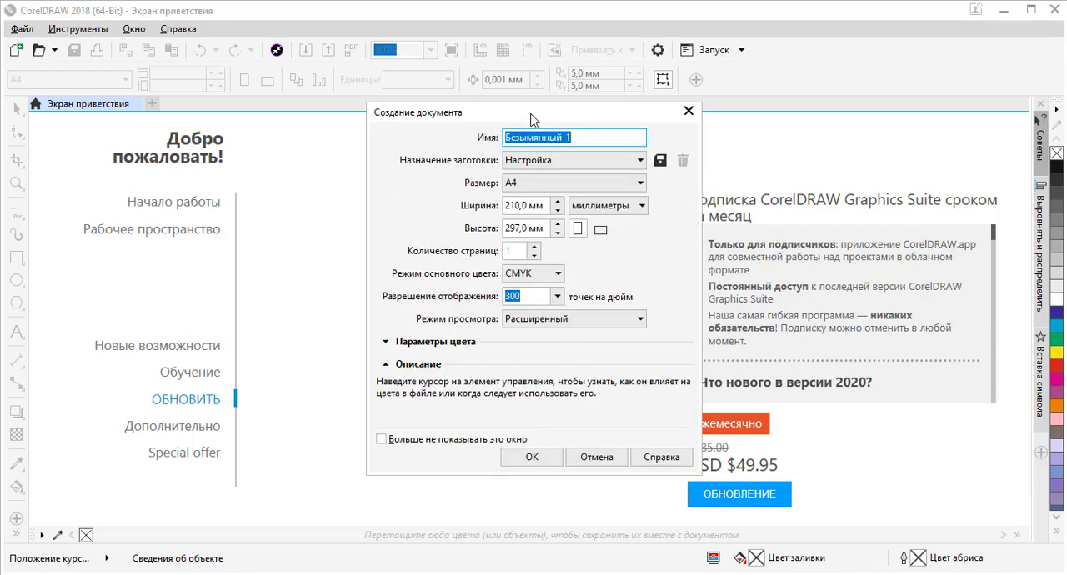
{"action": "left_click", "coordinate": [539, 460]}
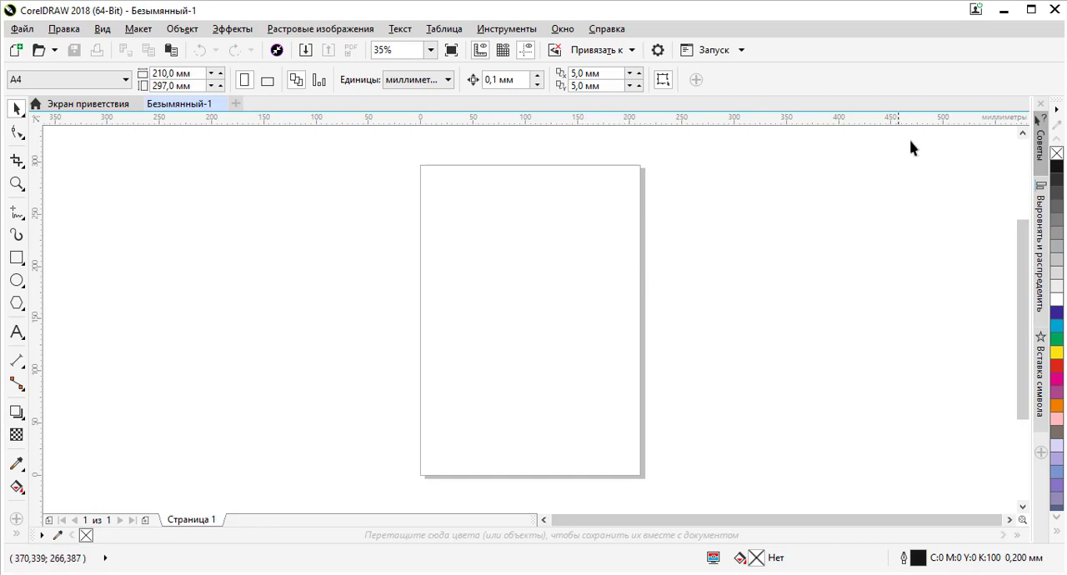
Switch to the desktop, open the unnamed image in the photo viewer, inspect the flag's sun emblem, and close the viewer
{"action": "left_click", "coordinate": [1004, 12]}
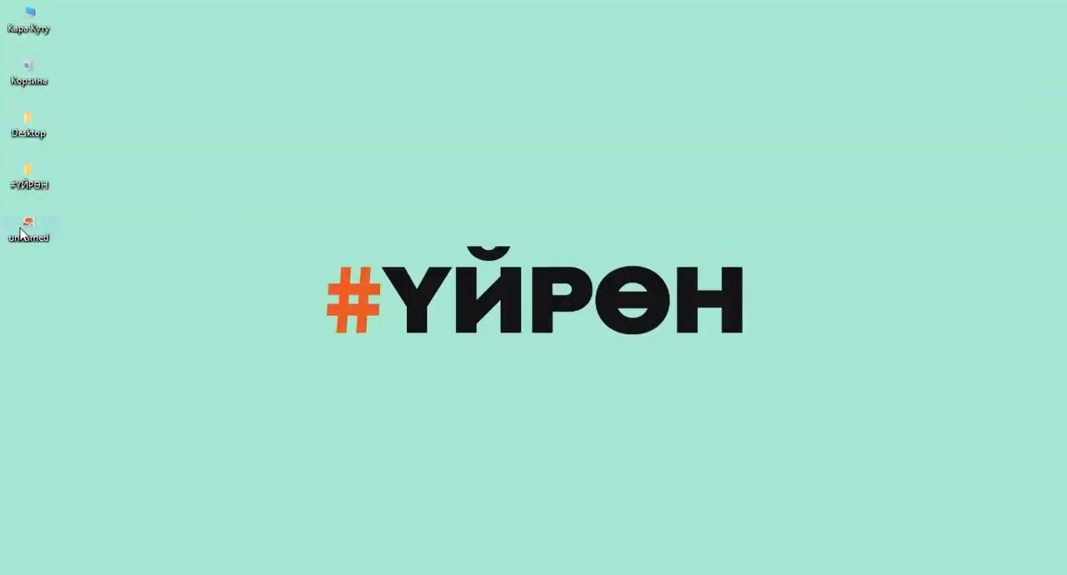
{"action": "mouse_move", "coordinate": [25, 225]}
{"action": "left_mouse_down"}
{"action": "mouse_move", "coordinate": [238, 335]}
{"action": "mouse_move", "coordinate": [300, 557]}
{"action": "mouse_move", "coordinate": [219, 562]}
{"action": "mouse_move", "coordinate": [51, 221]}
{"action": "mouse_move", "coordinate": [20, 230]}
{"action": "left_mouse_up"}
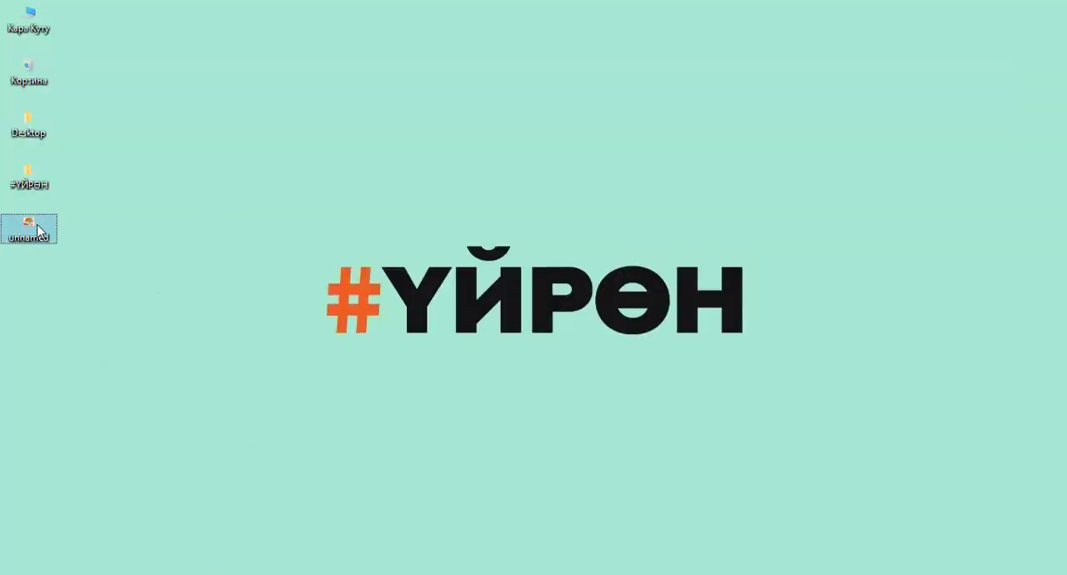
{"action": "double_click", "coordinate": [37, 230]}
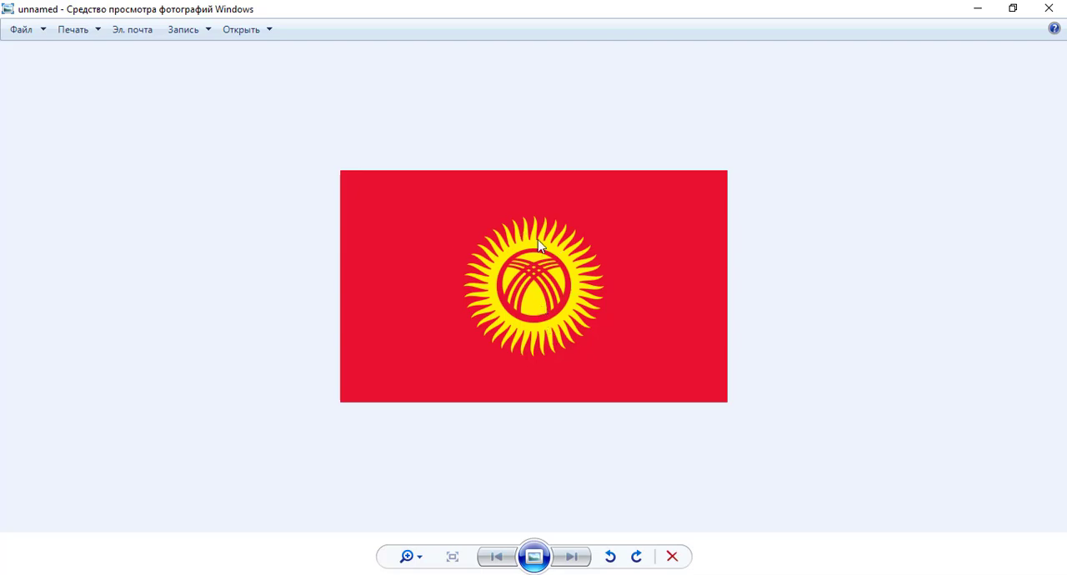
{"action": "scroll", "coordinate": [516, 262], "scroll_direction": "up", "scroll_amount": 3}
{"action": "scroll", "coordinate": [524, 258], "scroll_direction": "down", "scroll_amount": 3}
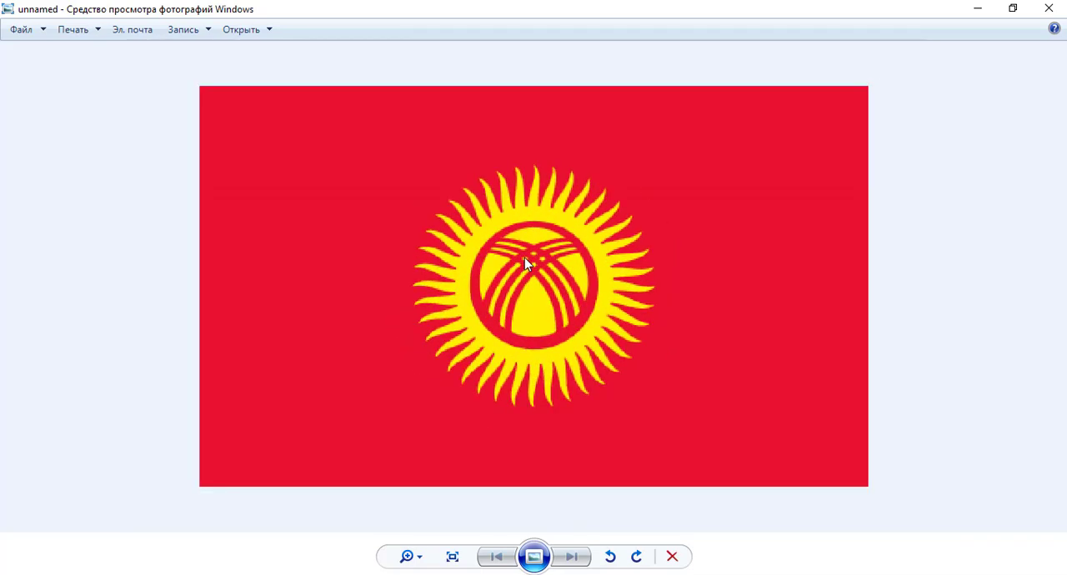
{"action": "left_click", "coordinate": [1049, 10]}
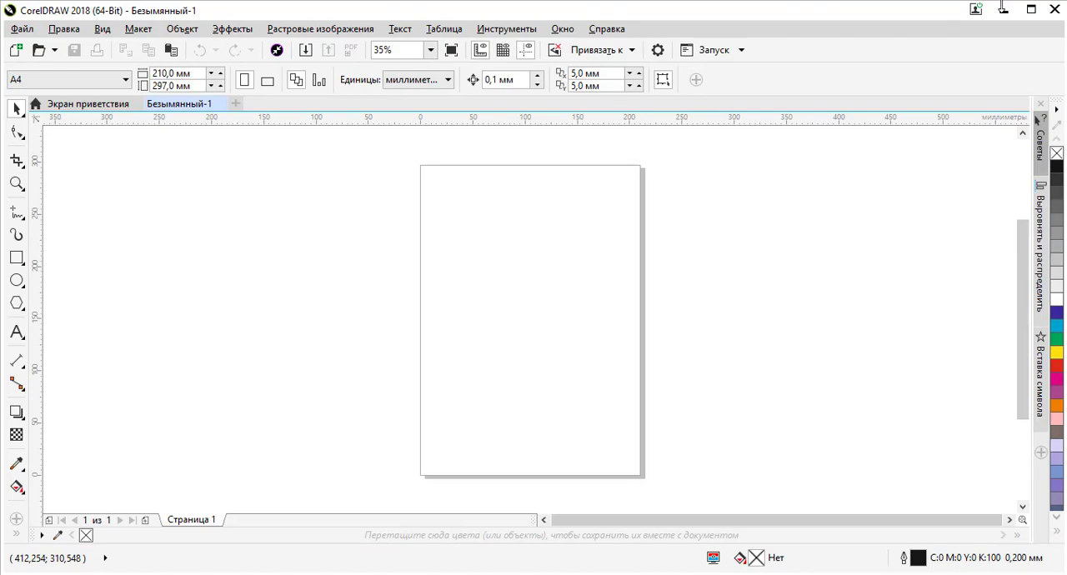
Place the unnamed flag image from the desktop onto the page, and delete it from the document
{"action": "left_click", "coordinate": [1004, 10]}
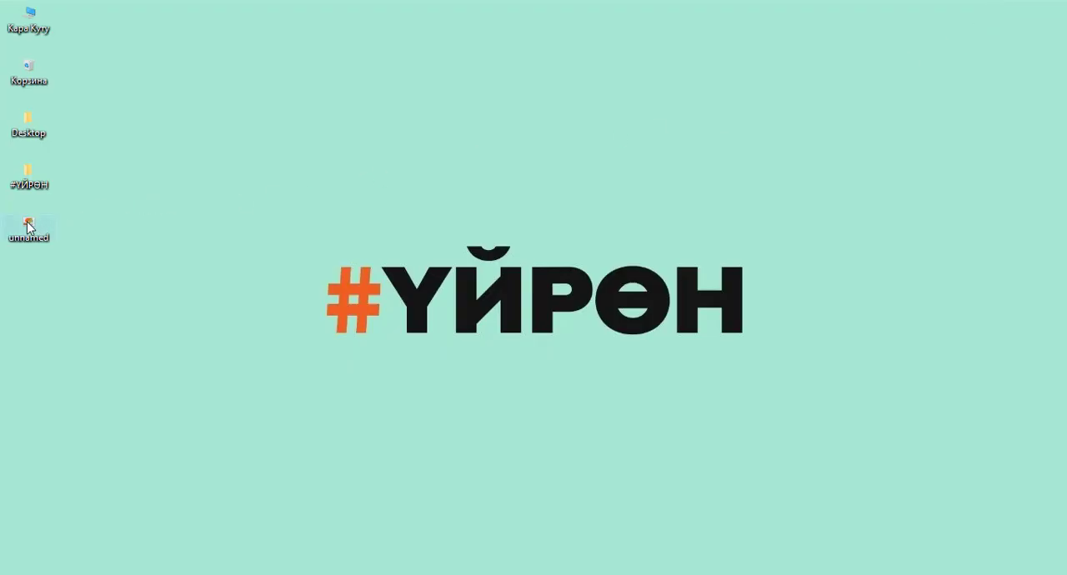
{"action": "left_click_drag", "start_coordinate": [28, 227], "coordinate": [562, 296]}
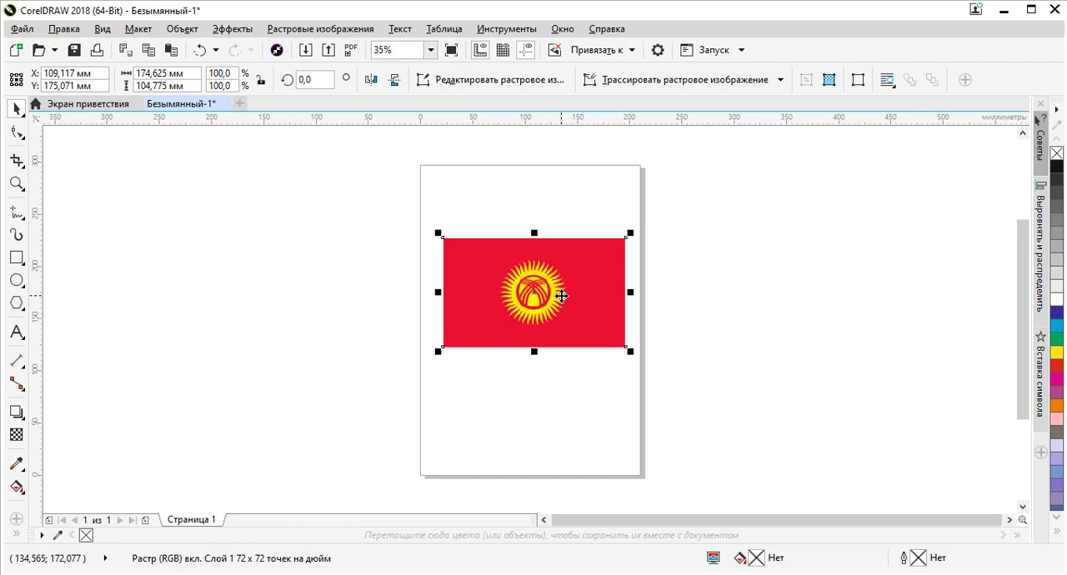
{"action": "key", "text": "Delete"}
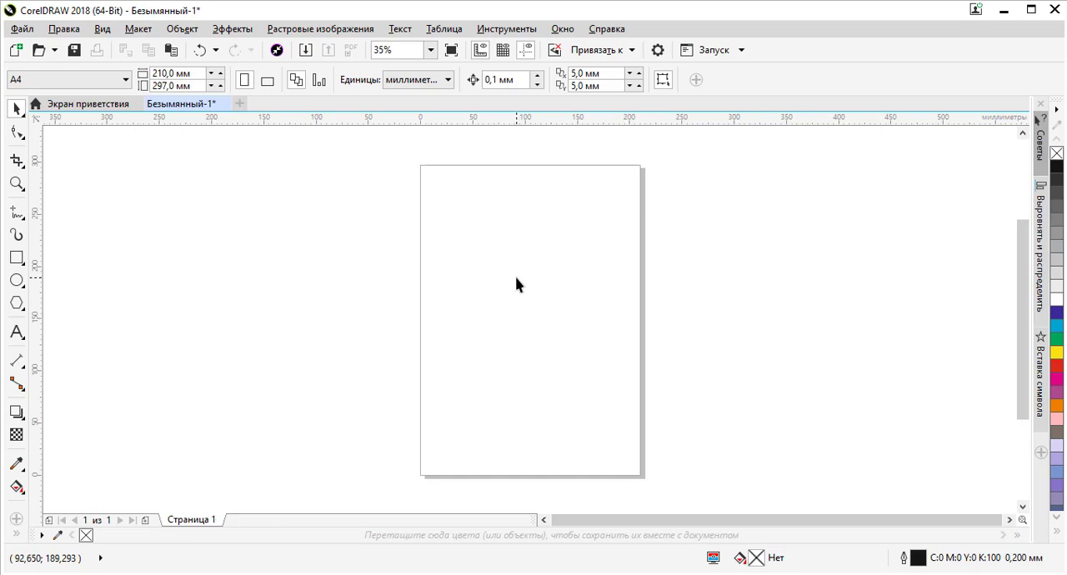
Import the unnamed flag image from the desktop folder and centre it horizontally on the page by eye
{"action": "key", "text": "ctrl+i"}
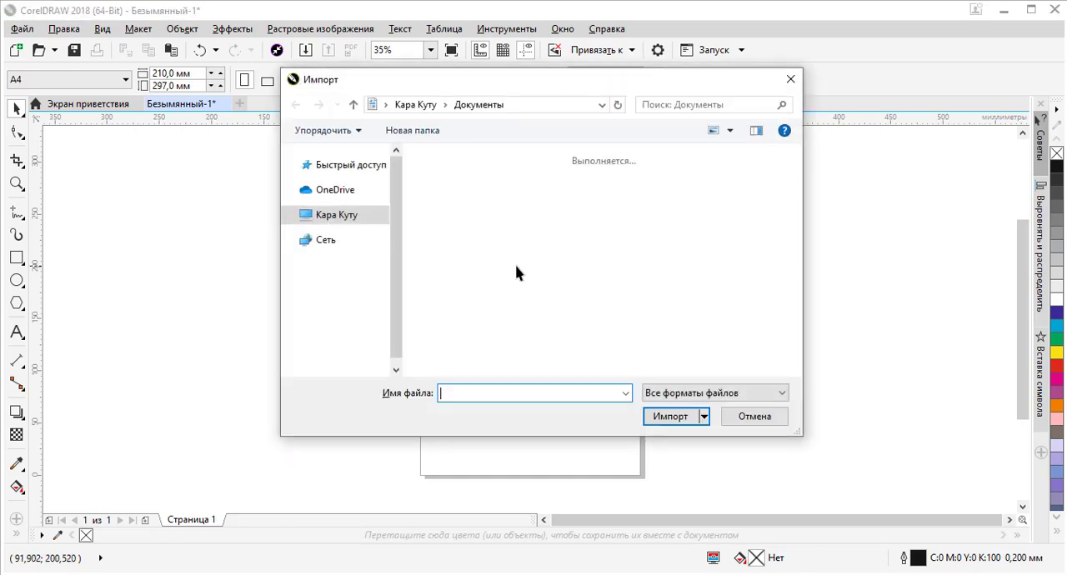
{"action": "left_click", "coordinate": [344, 221]}
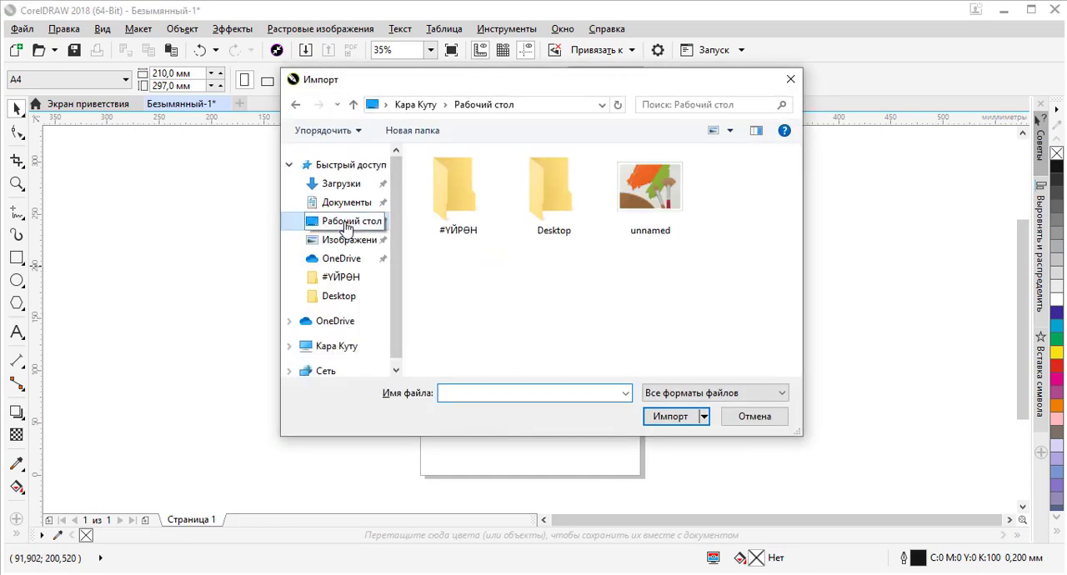
{"action": "left_click", "coordinate": [648, 201]}
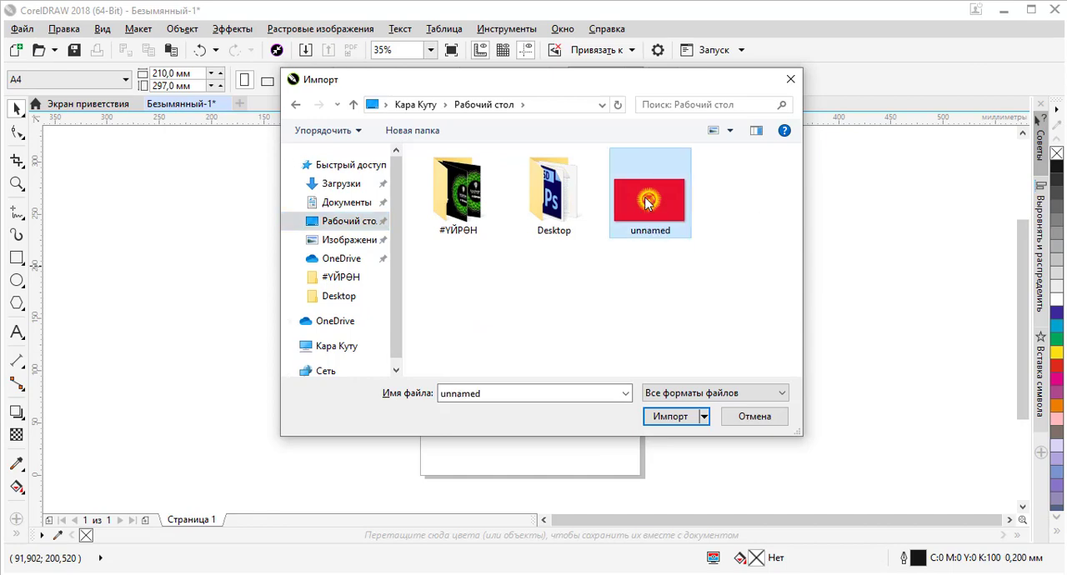
{"action": "double_click", "coordinate": [648, 205]}
{"action": "left_click", "coordinate": [484, 238]}
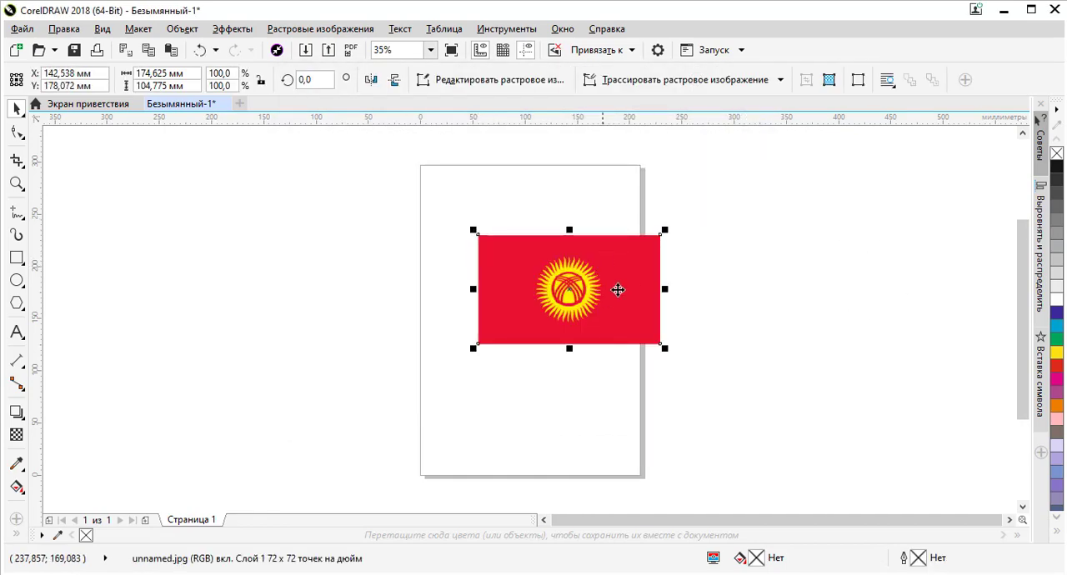
{"action": "left_click_drag", "start_coordinate": [618, 271], "coordinate": [583, 262]}
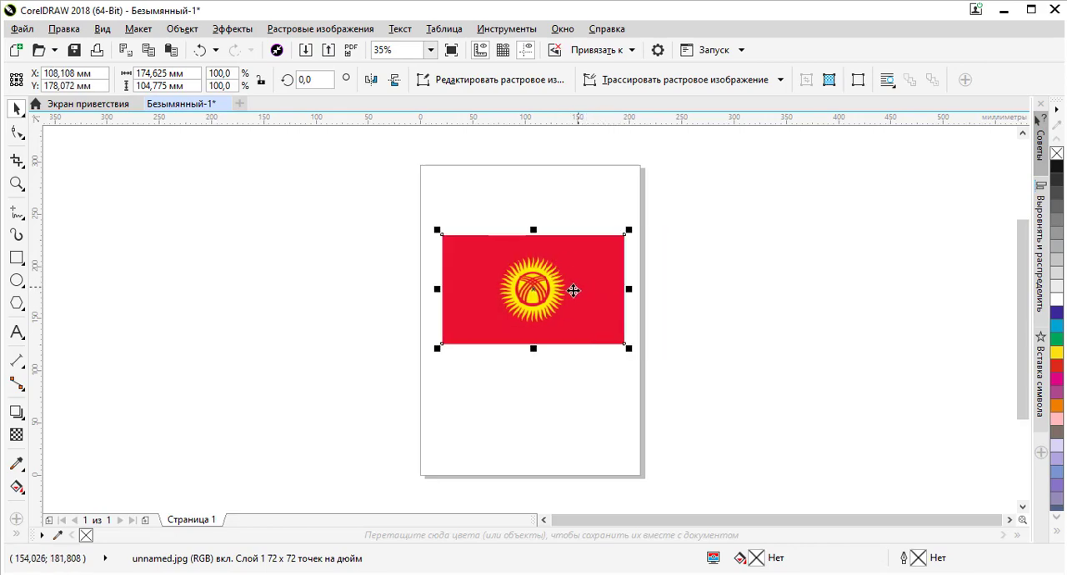
Examine the imported flag's sun rays, central ring and crossing bands up close
{"action": "scroll", "coordinate": [548, 290], "scroll_direction": "up", "scroll_amount": 2}
{"action": "scroll", "coordinate": [541, 264], "scroll_direction": "down", "scroll_amount": 1}
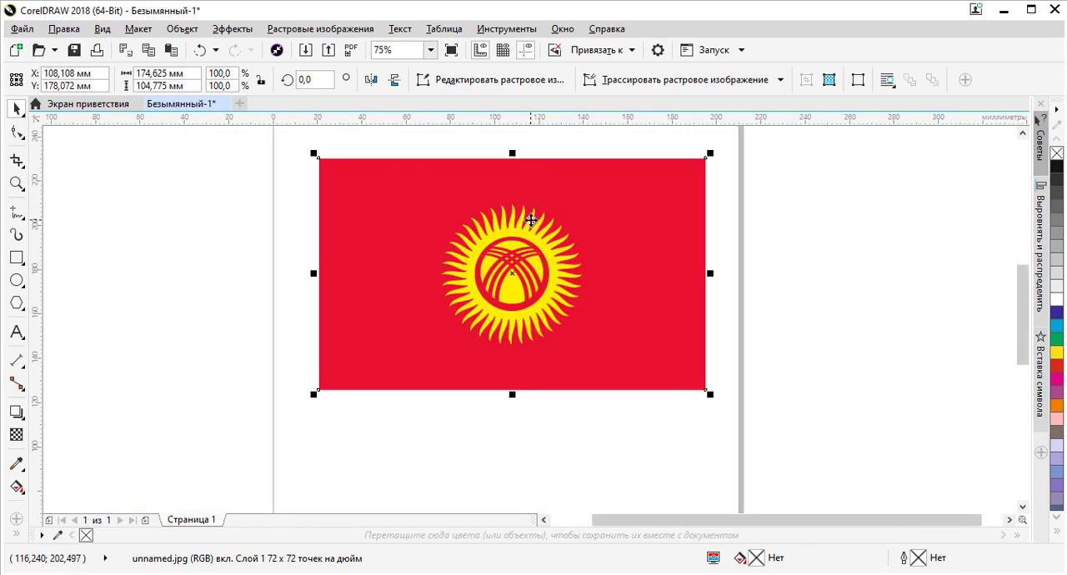
{"action": "scroll", "coordinate": [528, 219], "scroll_direction": "up", "scroll_amount": 2}
{"action": "scroll", "coordinate": [580, 197], "scroll_direction": "down", "scroll_amount": 3}
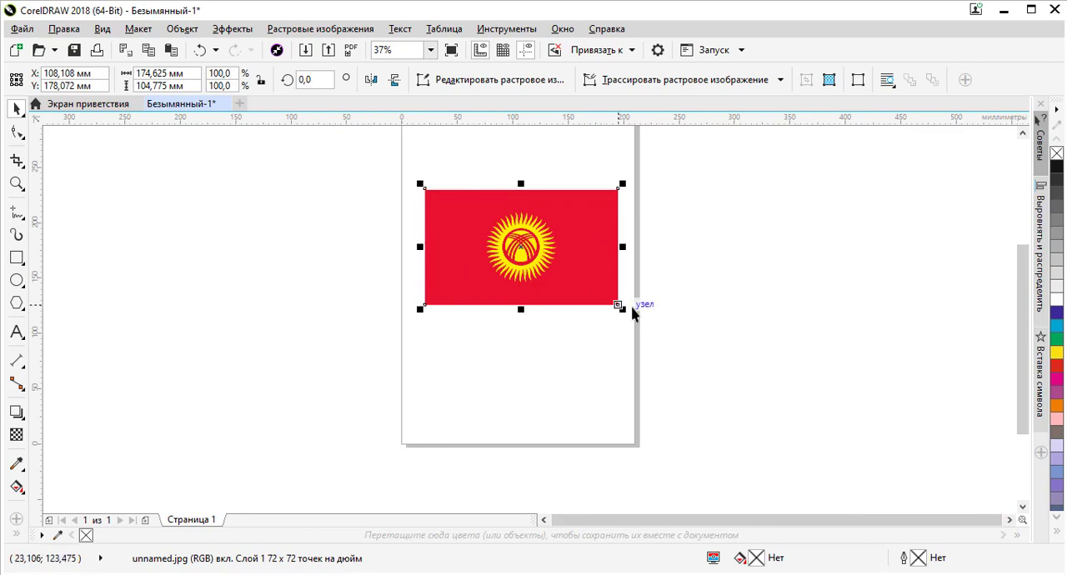
{"action": "scroll", "coordinate": [525, 235], "scroll_direction": "up", "scroll_amount": 4}
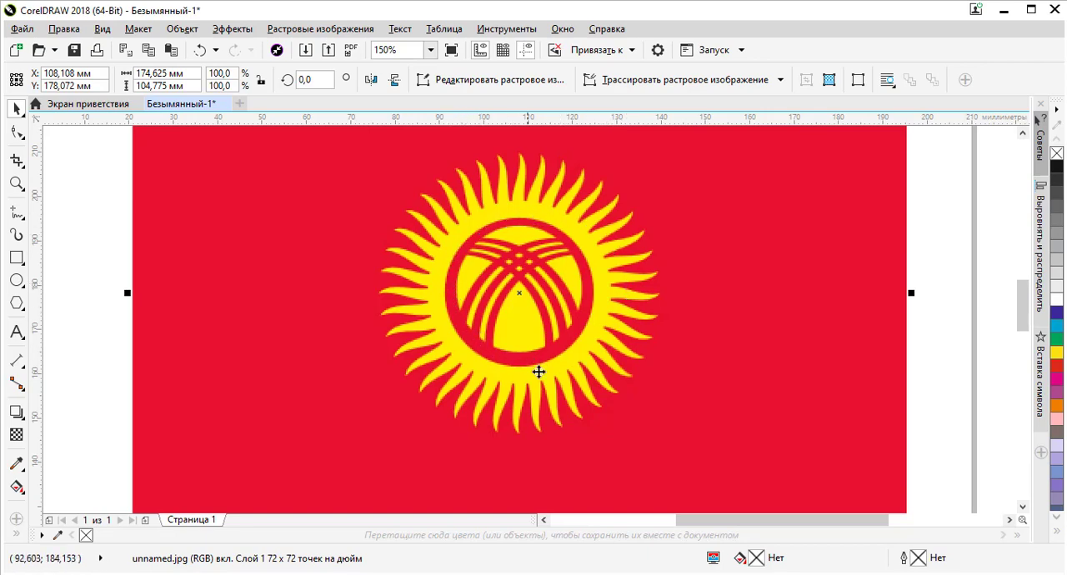
{"action": "scroll", "coordinate": [564, 286], "scroll_direction": "up", "scroll_amount": 1}
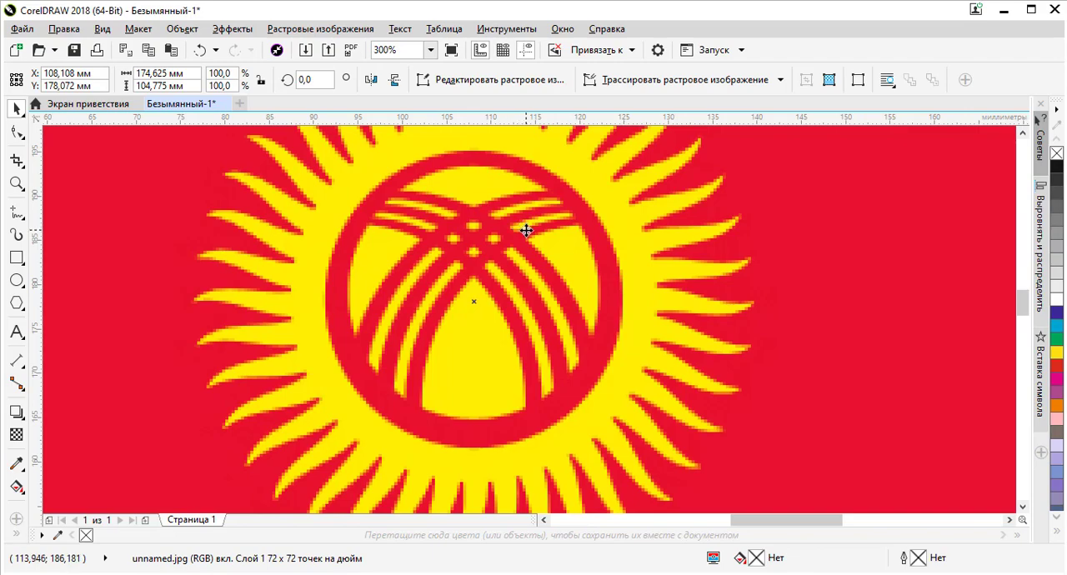
{"action": "scroll", "coordinate": [526, 231], "scroll_direction": "down", "scroll_amount": 6}
{"action": "scroll", "coordinate": [578, 236], "scroll_direction": "up", "scroll_amount": 2}
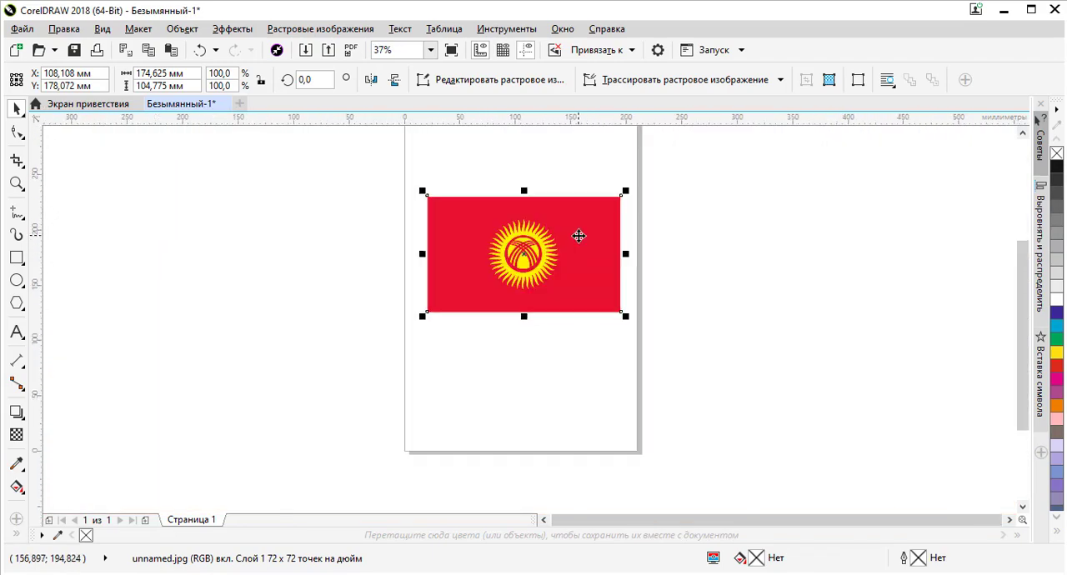
Move the reference flag image off the page, beside its upper left corner
{"action": "left_click_drag", "start_coordinate": [560, 253], "coordinate": [338, 155]}
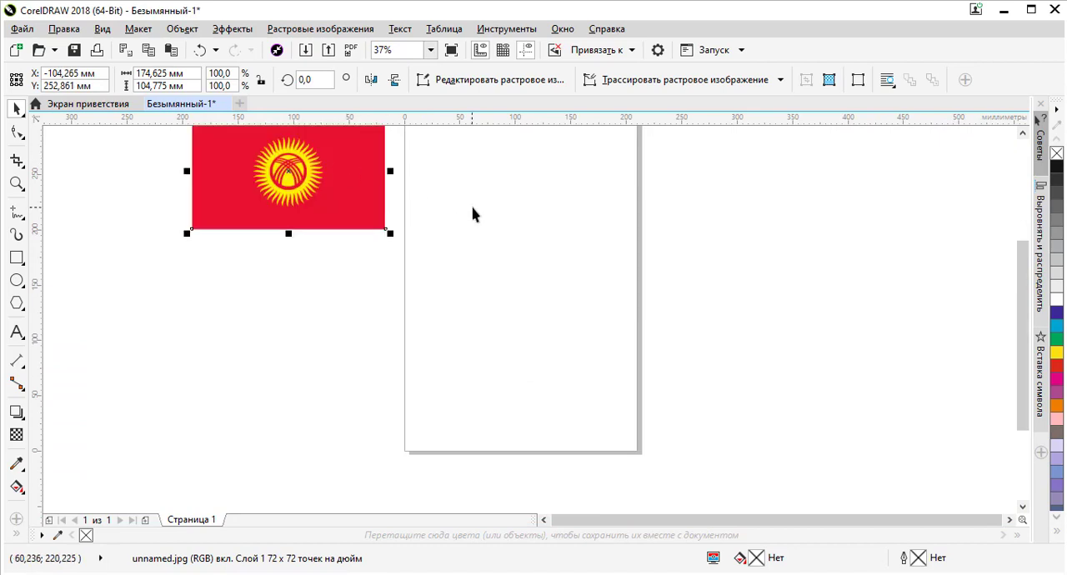
{"action": "left_click", "coordinate": [486, 245]}
{"action": "scroll", "coordinate": [491, 210], "scroll_direction": "up", "scroll_amount": 2}
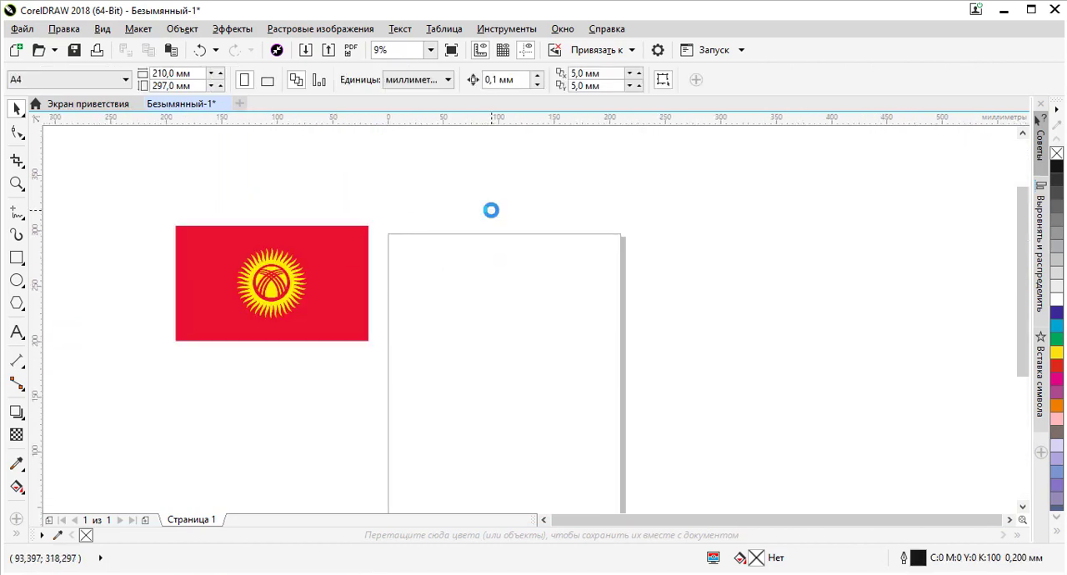
{"action": "left_click", "coordinate": [333, 247]}
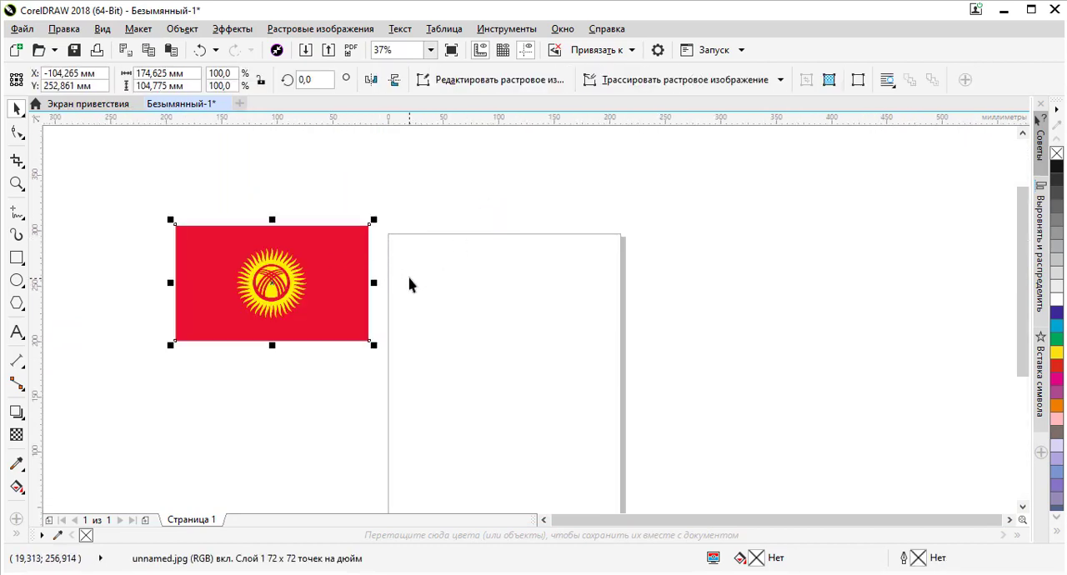
{"action": "scroll", "coordinate": [386, 257], "scroll_direction": "down", "scroll_amount": 2}
{"action": "scroll", "coordinate": [445, 326], "scroll_direction": "up", "scroll_amount": 2}
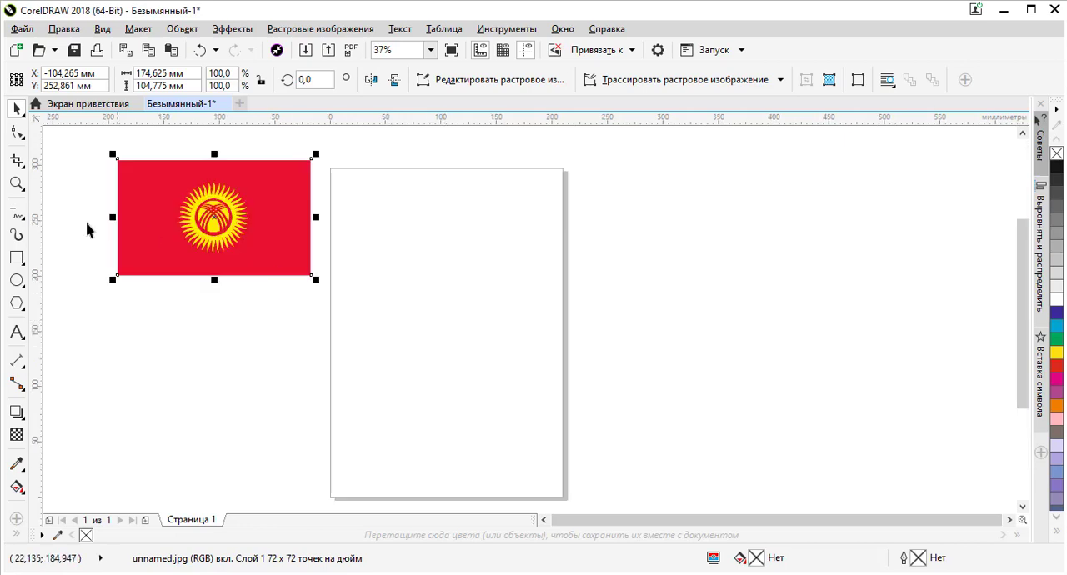
Draw a rectangle about 177 × 100 mm across the lower half of the page and fill it with red (C0 M100 Y100 K0)
{"action": "left_click", "coordinate": [17, 258]}
{"action": "mouse_move", "coordinate": [351, 294]}
{"action": "left_mouse_down"}
{"action": "mouse_move", "coordinate": [559, 409]}
{"action": "mouse_move", "coordinate": [549, 407]}
{"action": "left_mouse_up"}
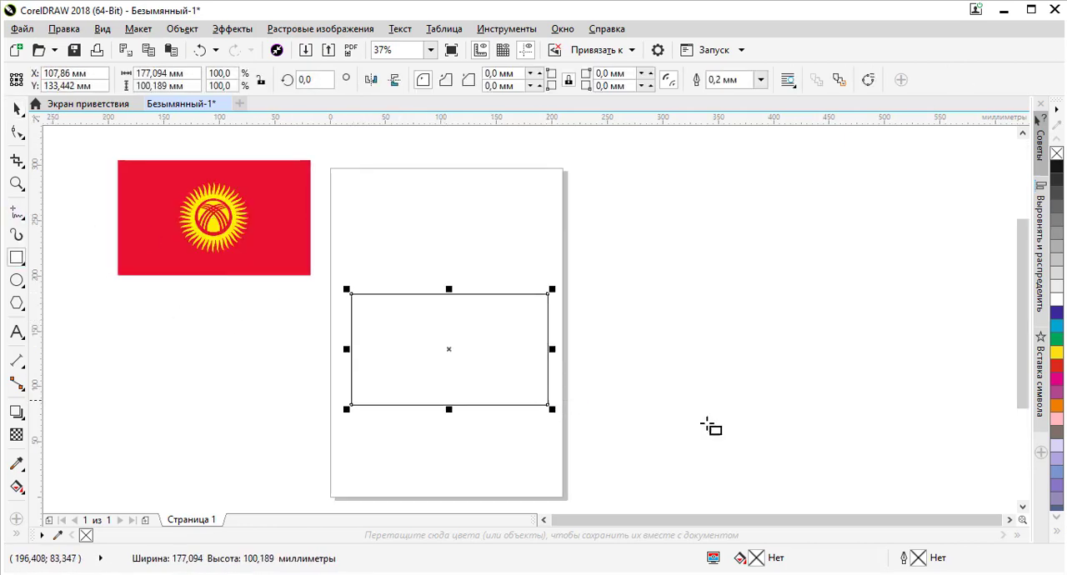
{"action": "left_click", "coordinate": [1057, 370]}
Remove the red rectangle's outline by setting its outline width to none, and deselect it
{"action": "scroll", "coordinate": [545, 292], "scroll_direction": "up", "scroll_amount": 3}
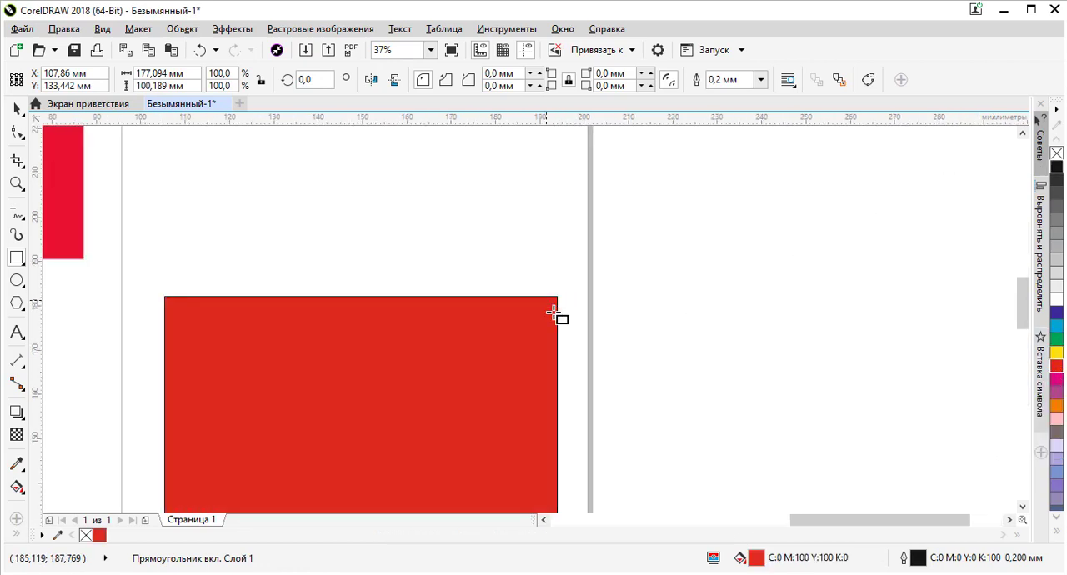
{"action": "scroll", "coordinate": [555, 275], "scroll_direction": "up", "scroll_amount": 1}
{"action": "scroll", "coordinate": [583, 275], "scroll_direction": "down", "scroll_amount": 3}
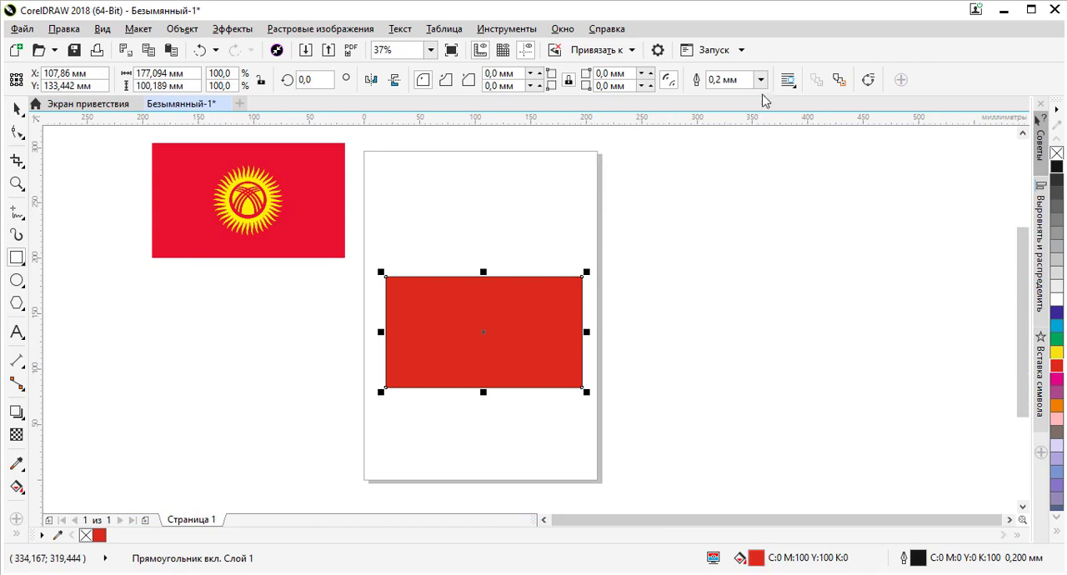
{"action": "left_click", "coordinate": [761, 80]}
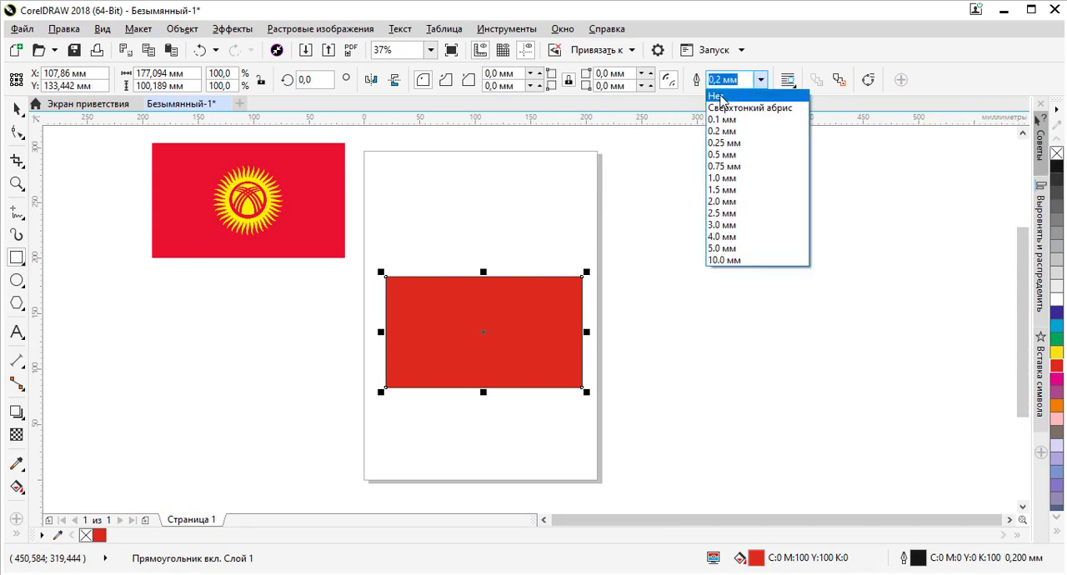
{"action": "left_click", "coordinate": [718, 96]}
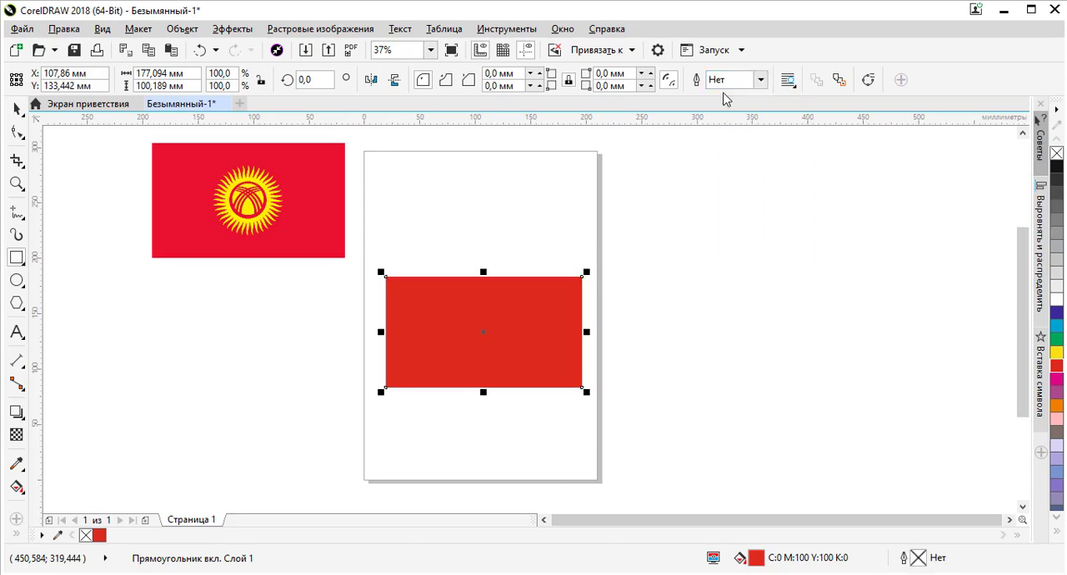
{"action": "scroll", "coordinate": [605, 281], "scroll_direction": "up", "scroll_amount": 5}
{"action": "scroll", "coordinate": [521, 275], "scroll_direction": "down", "scroll_amount": 5}
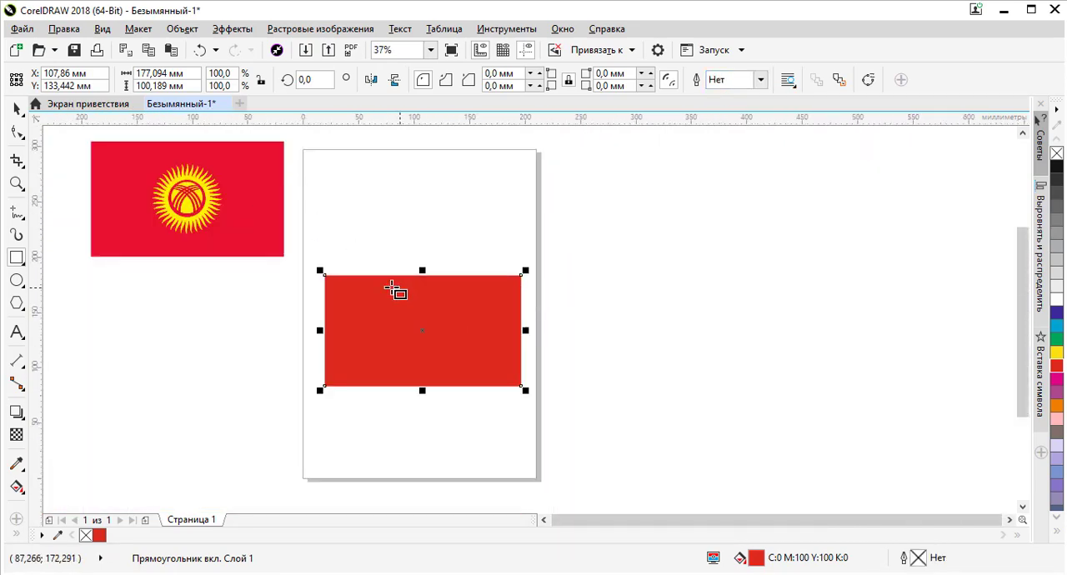
{"action": "left_click", "coordinate": [13, 110]}
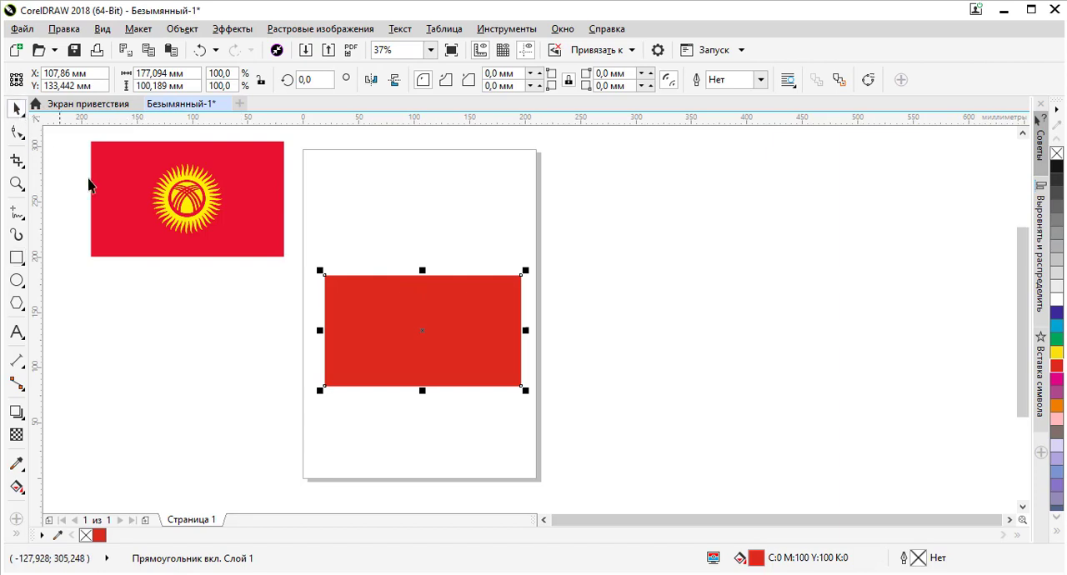
{"action": "left_click", "coordinate": [489, 270]}
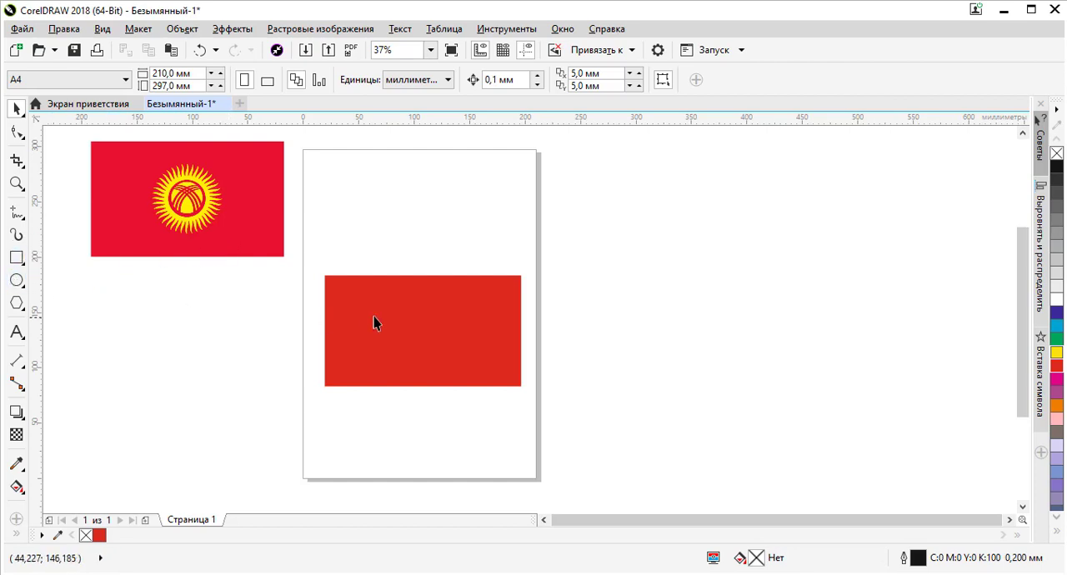
Draw a 40-sided polygon about 64 mm across on the red rectangle and fill it with yellow (C0 M0 Y100 K0)
{"action": "left_click", "coordinate": [16, 302]}
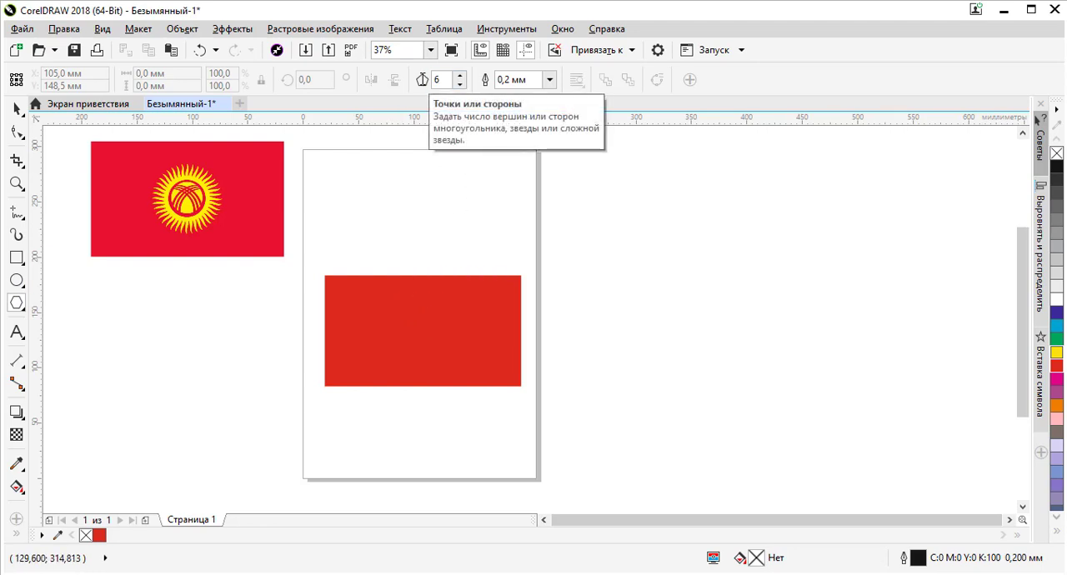
{"action": "left_click_drag", "start_coordinate": [448, 79], "coordinate": [416, 82]}
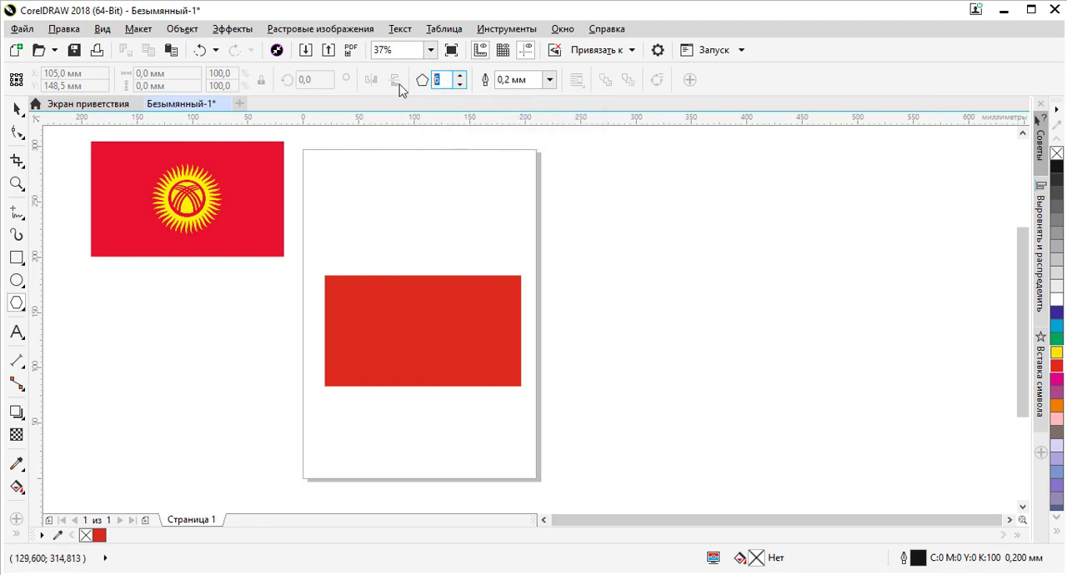
{"action": "type", "text": "40"}
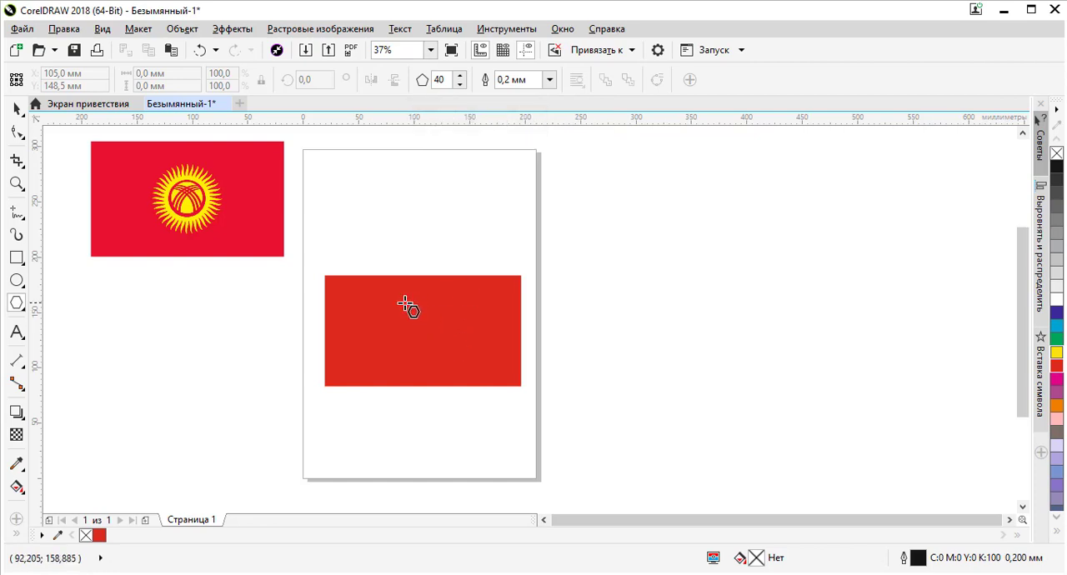
{"action": "left_click_drag", "start_coordinate": [405, 302], "coordinate": [472, 366]}
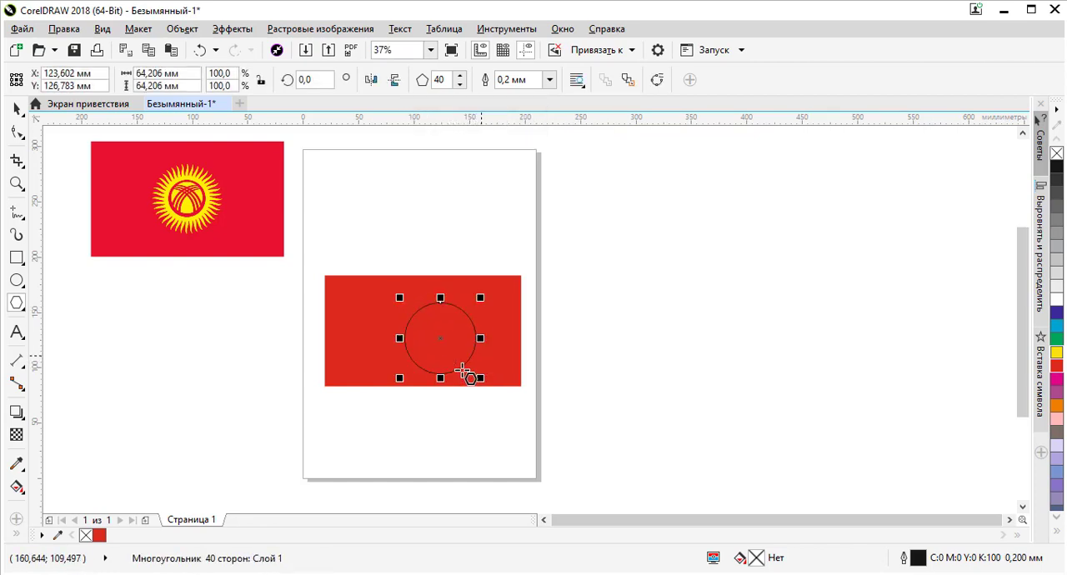
{"action": "left_click", "coordinate": [1056, 357]}
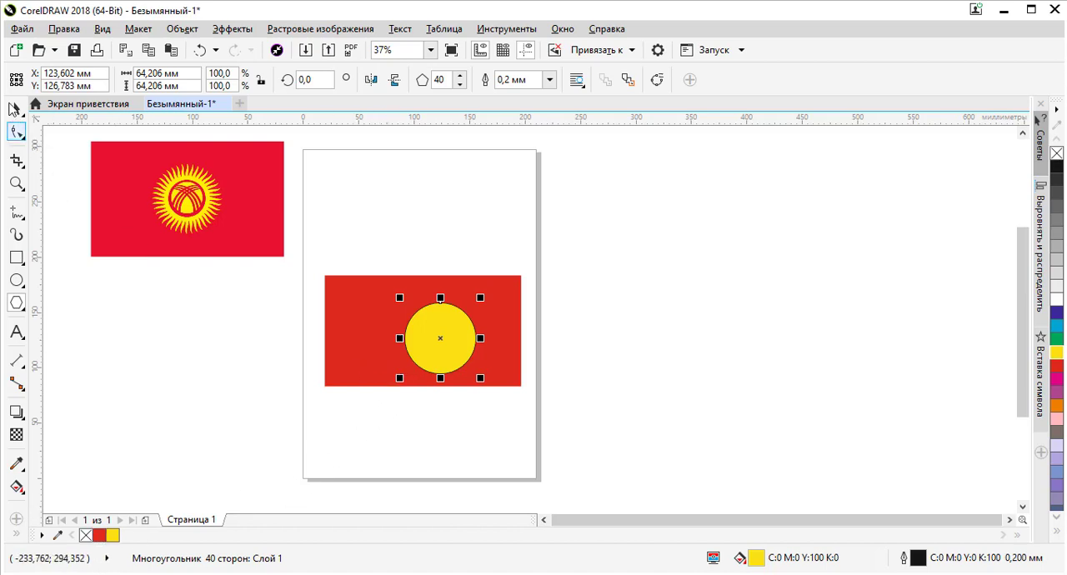
Examine the yellow polygon's outline up close against the red rectangle
{"action": "left_click", "coordinate": [17, 108]}
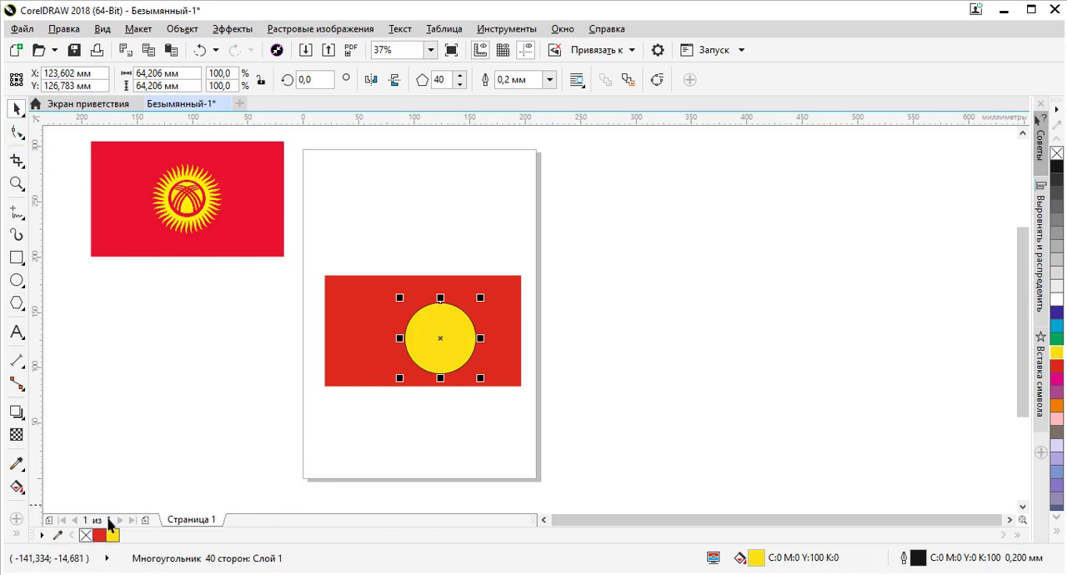
{"action": "left_click", "coordinate": [267, 367]}
{"action": "left_click", "coordinate": [443, 338]}
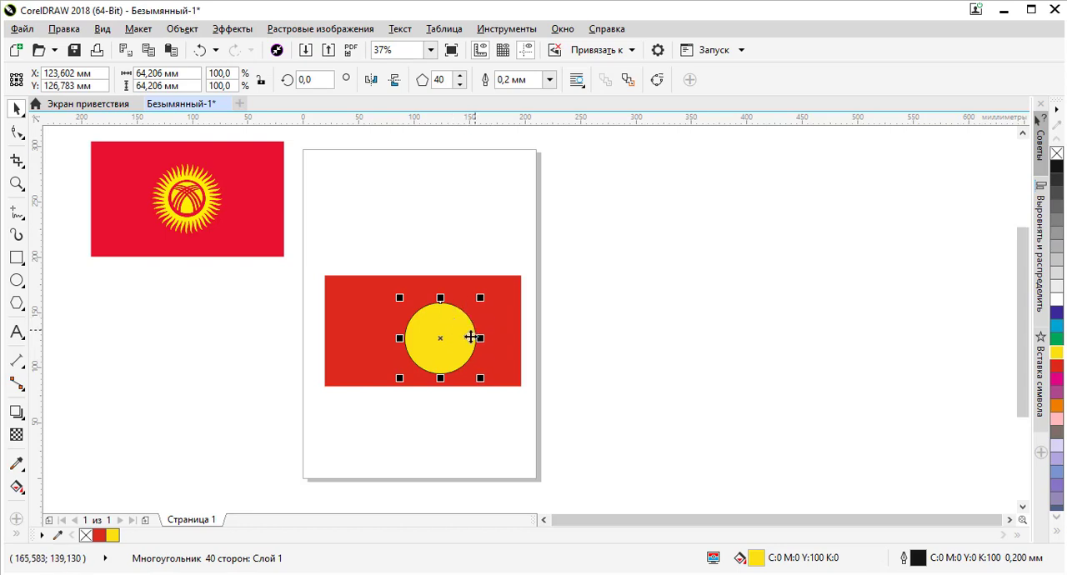
{"action": "scroll", "coordinate": [466, 324], "scroll_direction": "up", "scroll_amount": 2}
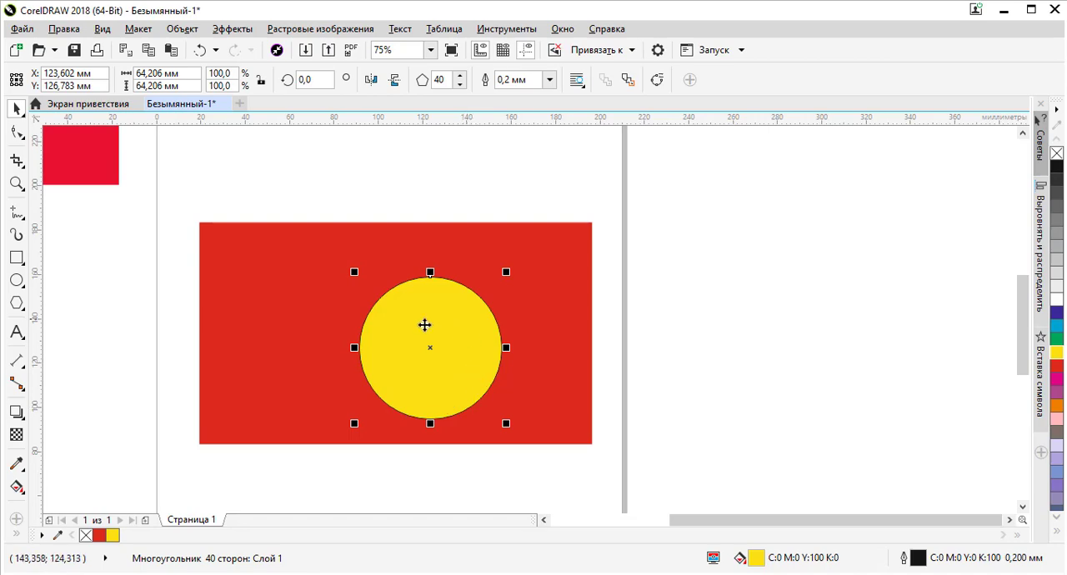
{"action": "scroll", "coordinate": [386, 305], "scroll_direction": "up", "scroll_amount": 4}
{"action": "scroll", "coordinate": [350, 282], "scroll_direction": "up", "scroll_amount": 3}
{"action": "scroll", "coordinate": [350, 275], "scroll_direction": "down", "scroll_amount": 8}
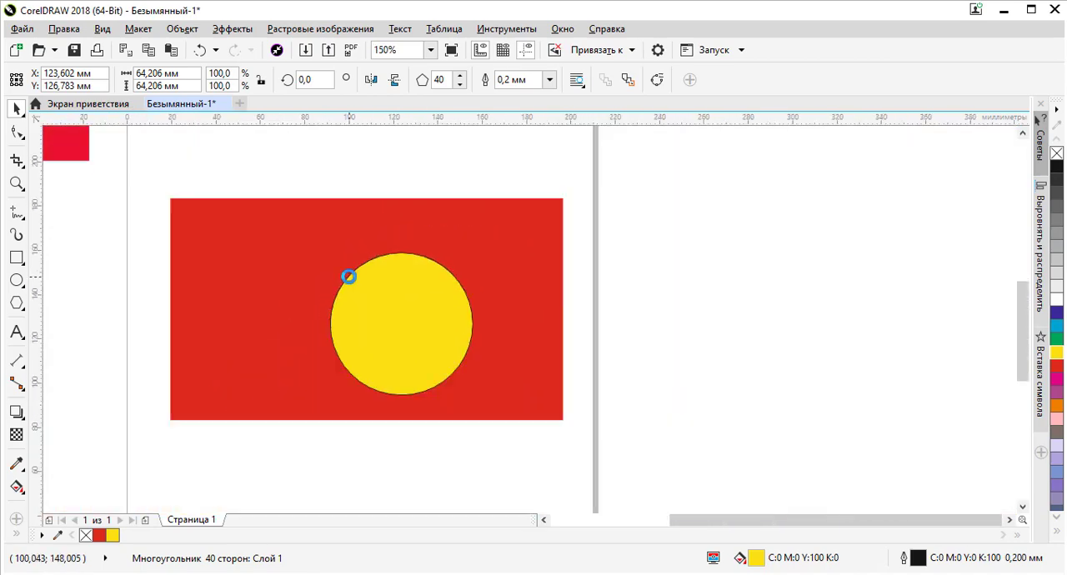
{"action": "scroll", "coordinate": [369, 281], "scroll_direction": "up", "scroll_amount": 6}
{"action": "scroll", "coordinate": [369, 282], "scroll_direction": "down", "scroll_amount": 5}
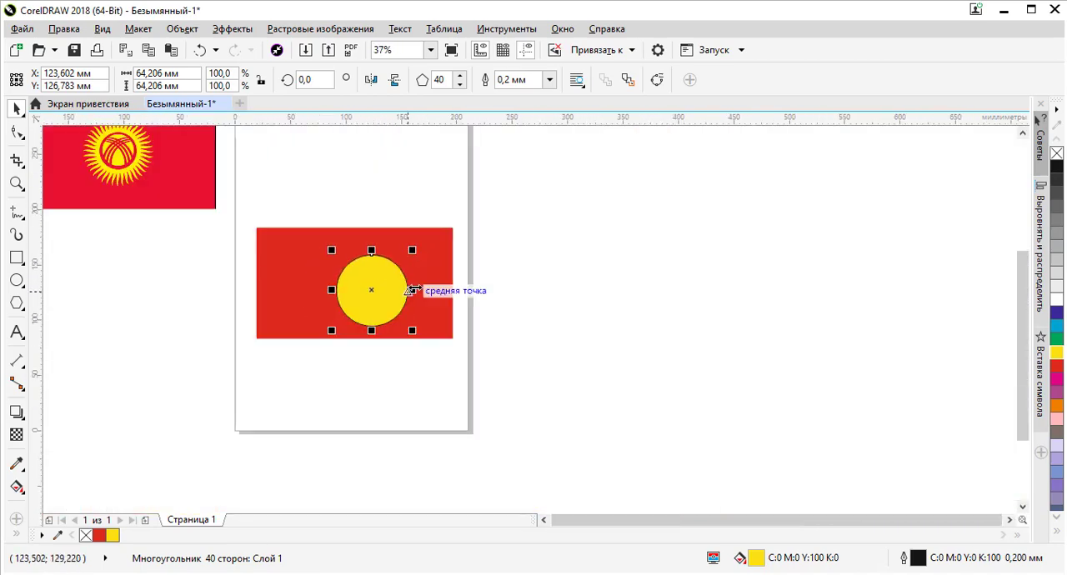
Move the yellow polygon about 25 mm to the right within the red rectangle
{"action": "left_click", "coordinate": [380, 236]}
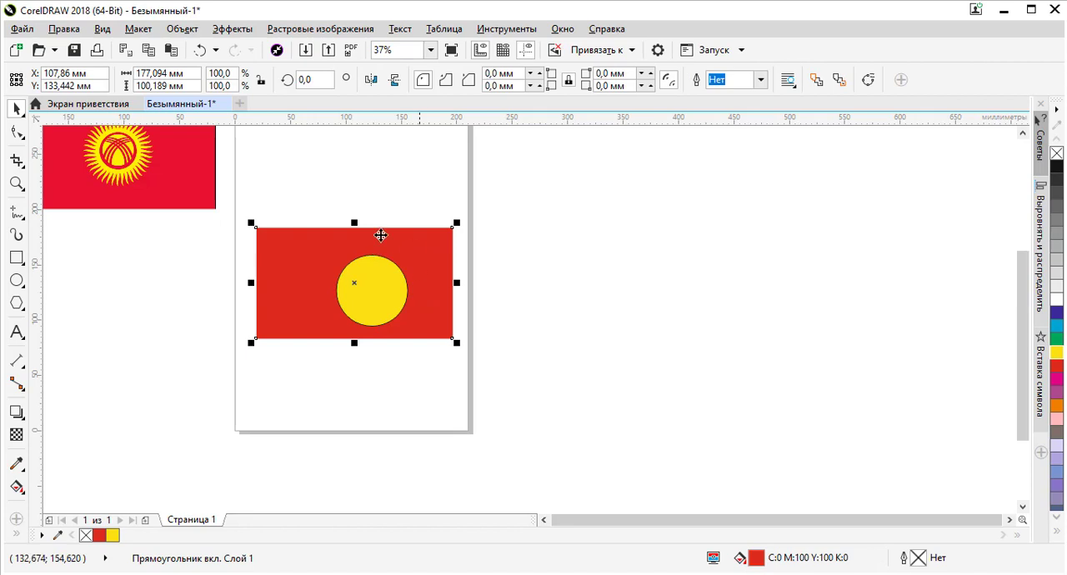
{"action": "left_click", "coordinate": [376, 287]}
{"action": "scroll", "coordinate": [374, 289], "scroll_direction": "up", "scroll_amount": 2}
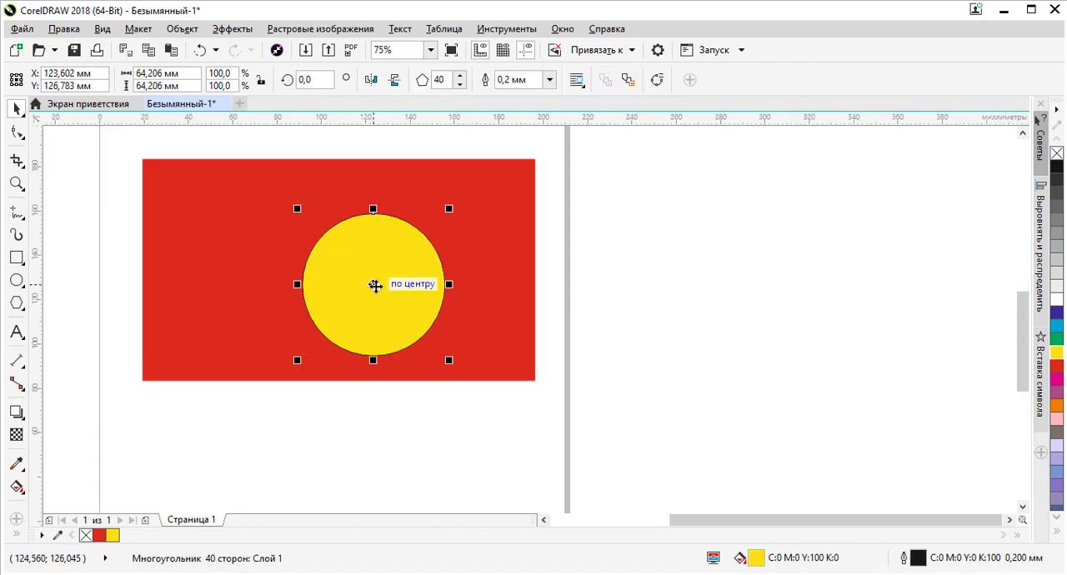
{"action": "left_click_drag", "start_coordinate": [374, 283], "coordinate": [430, 289]}
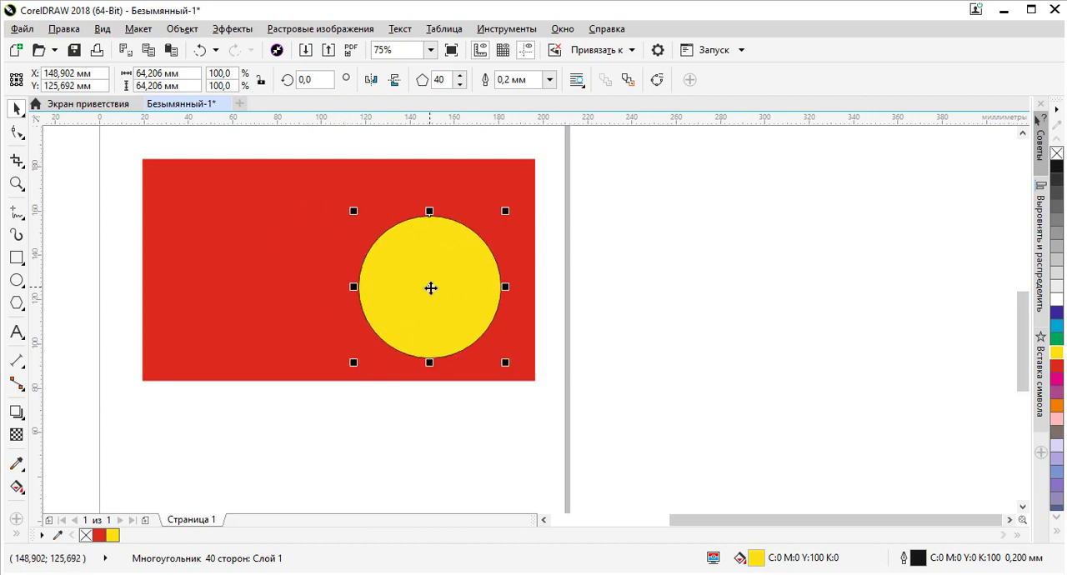
{"action": "scroll", "coordinate": [428, 288], "scroll_direction": "down", "scroll_amount": 4}
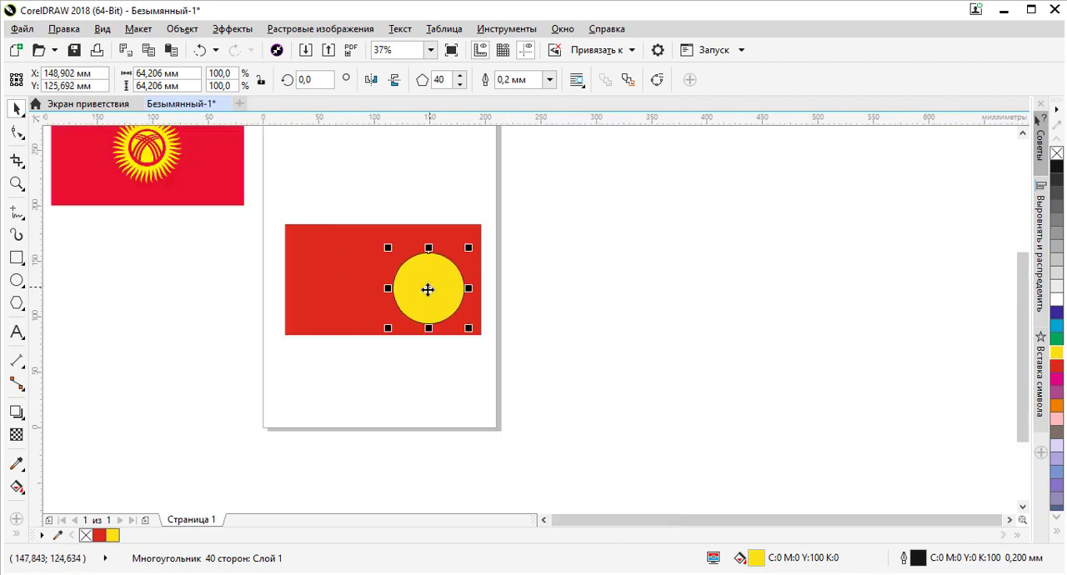
{"action": "scroll", "coordinate": [429, 289], "scroll_direction": "up", "scroll_amount": 4}
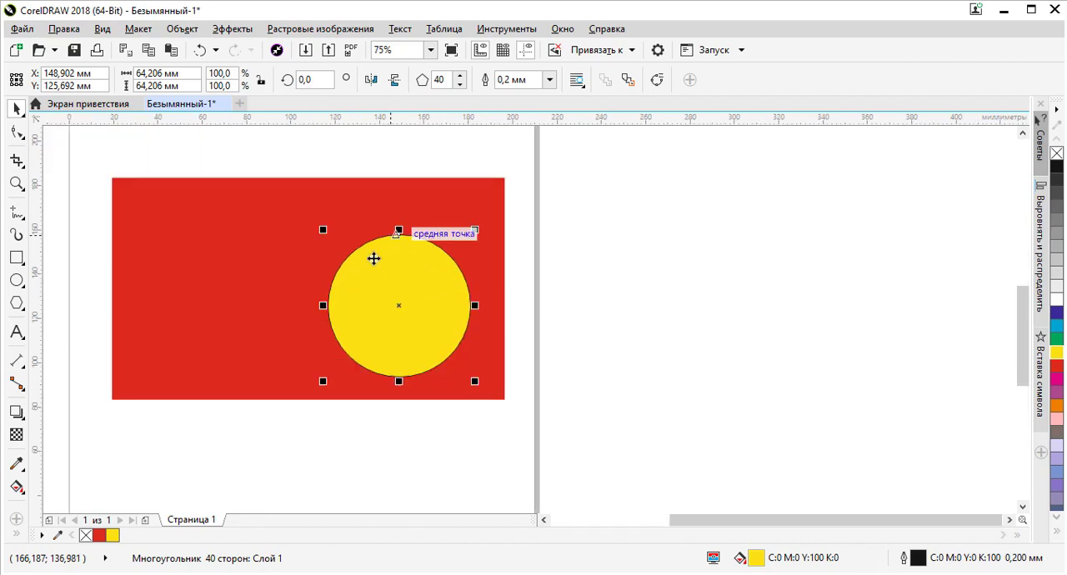
Remove the yellow polygon's outline by setting its outline width to none
{"action": "left_click", "coordinate": [550, 79]}
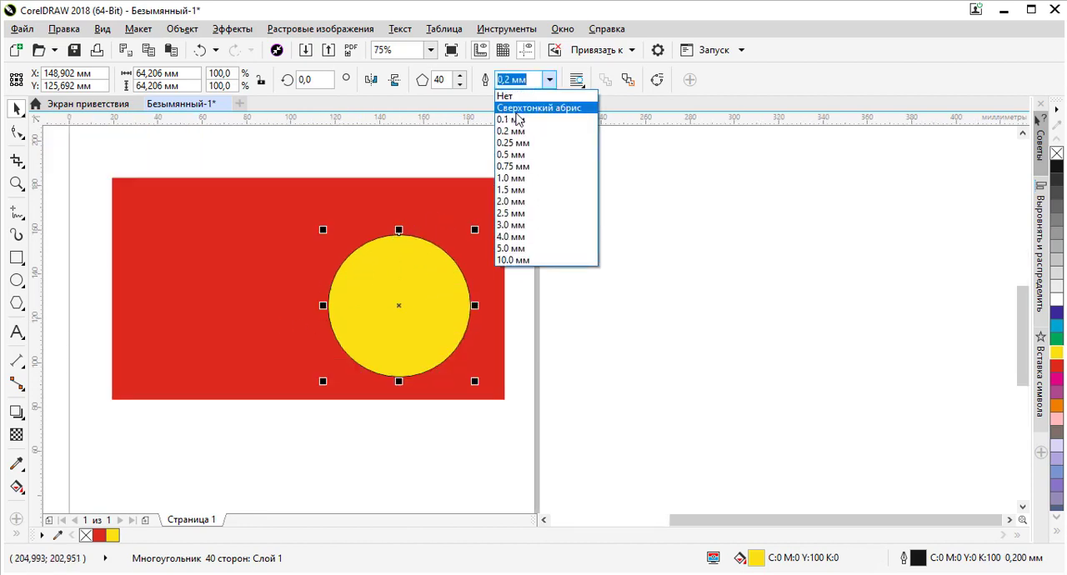
{"action": "left_click", "coordinate": [522, 94]}
{"action": "left_click", "coordinate": [557, 254]}
{"action": "left_click", "coordinate": [412, 302]}
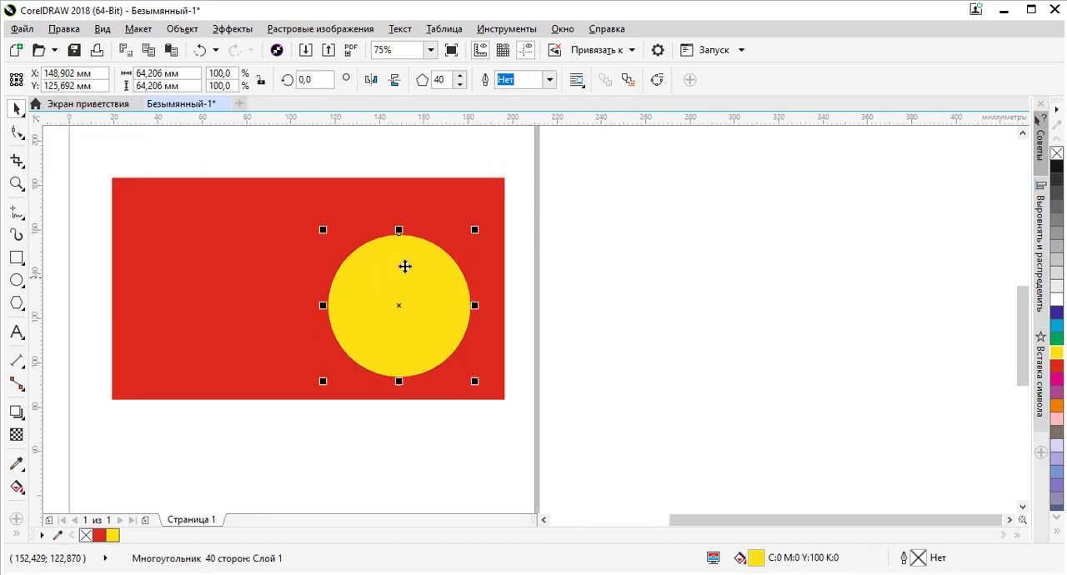
Move the yellow polygon off the page, just beyond its right edge beside the red rectangle
{"action": "left_click_drag", "start_coordinate": [406, 271], "coordinate": [567, 307]}
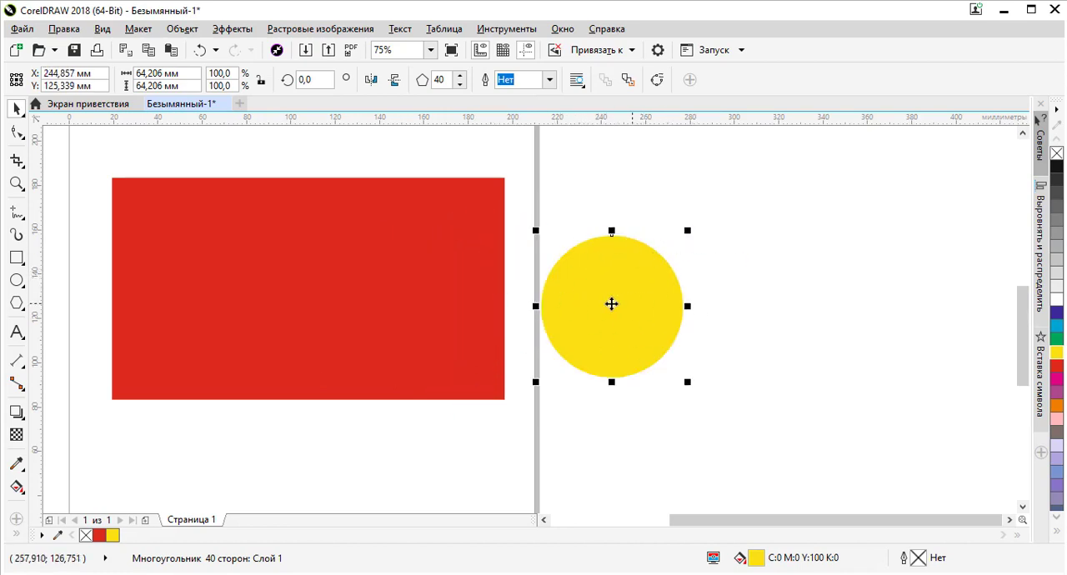
{"action": "left_click", "coordinate": [363, 235]}
{"action": "scroll", "coordinate": [337, 304], "scroll_direction": "down", "scroll_amount": 3}
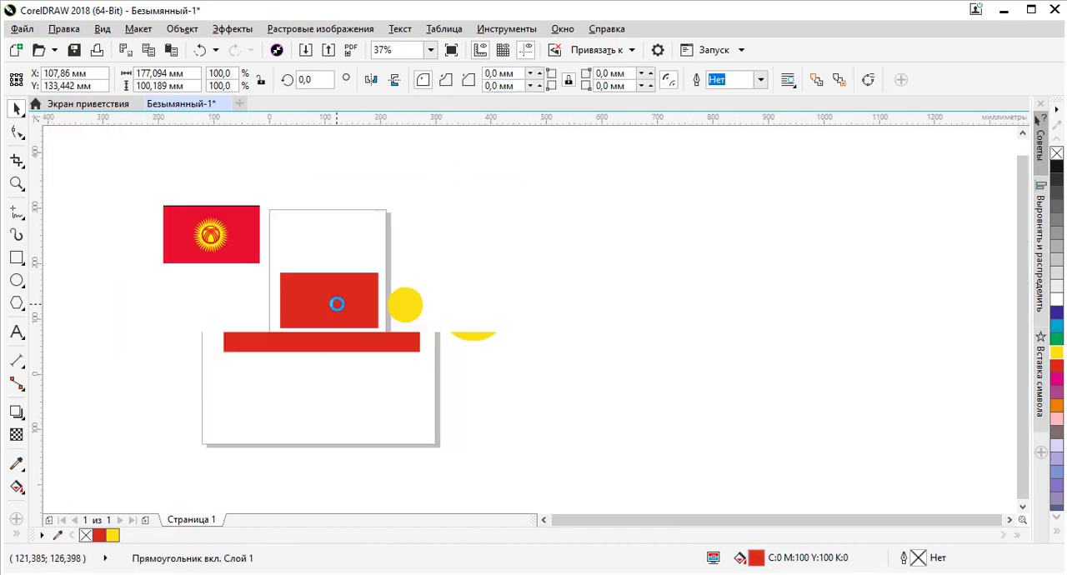
{"action": "scroll", "coordinate": [317, 289], "scroll_direction": "up", "scroll_amount": 3}
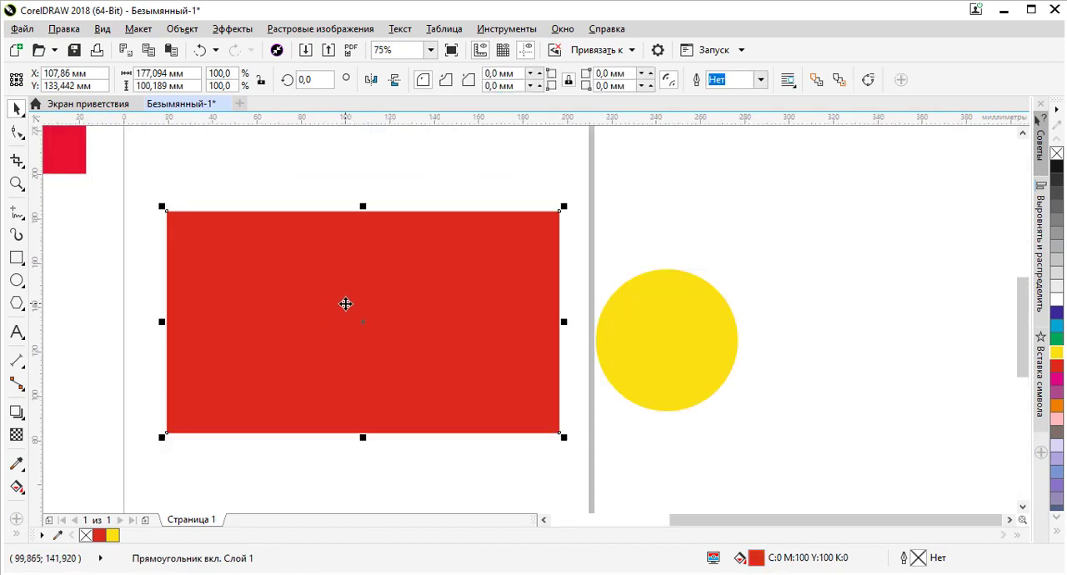
Align the yellow polygon to the centre of the red rectangle both horizontally and vertically, and deselect both shapes
{"action": "left_click", "coordinate": [645, 328]}
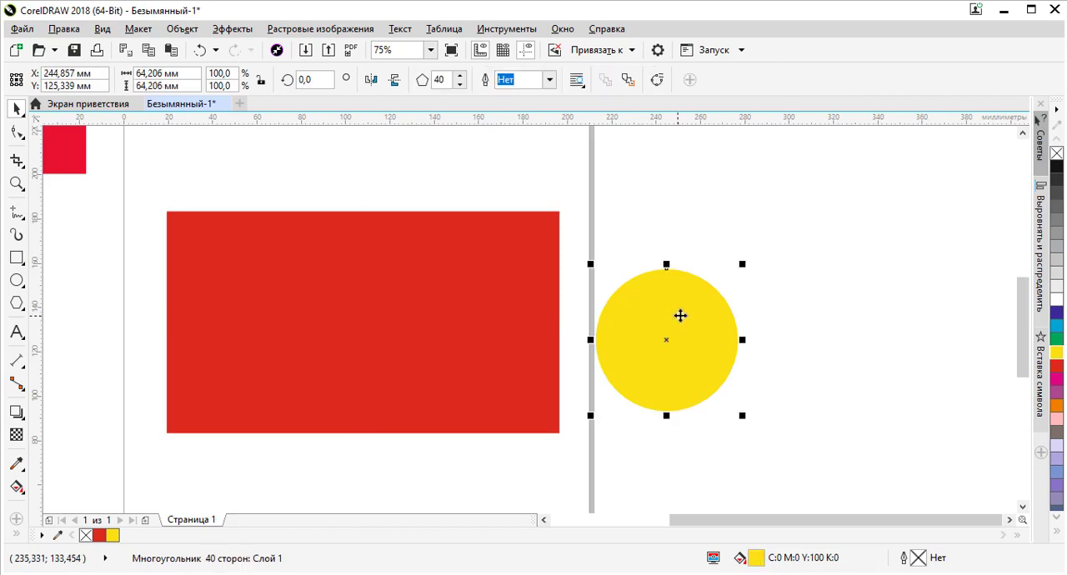
{"action": "left_click", "coordinate": [415, 296], "text": "shift"}
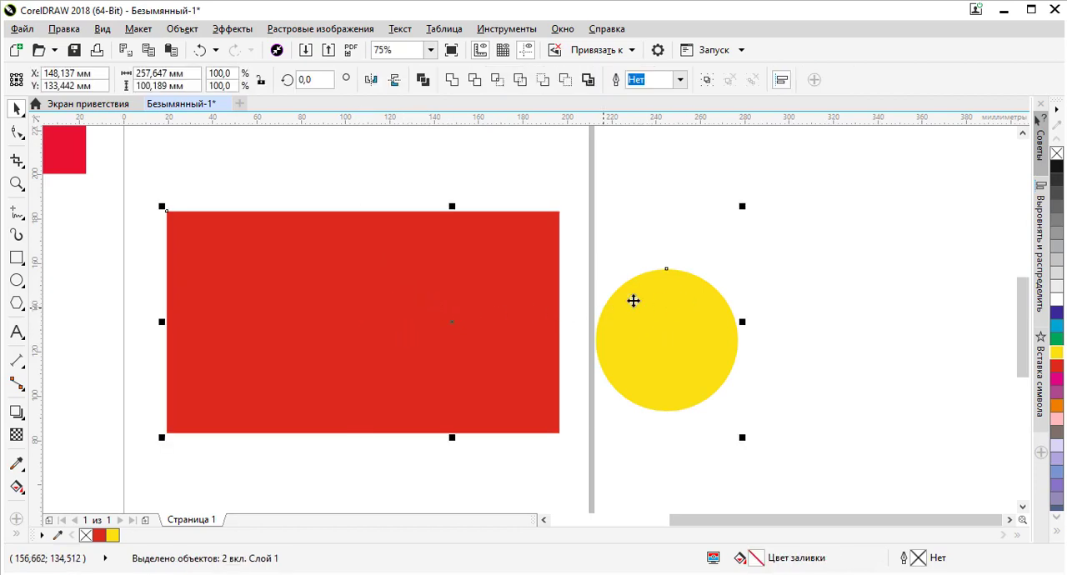
{"action": "left_click", "coordinate": [747, 288]}
{"action": "left_click", "coordinate": [705, 308]}
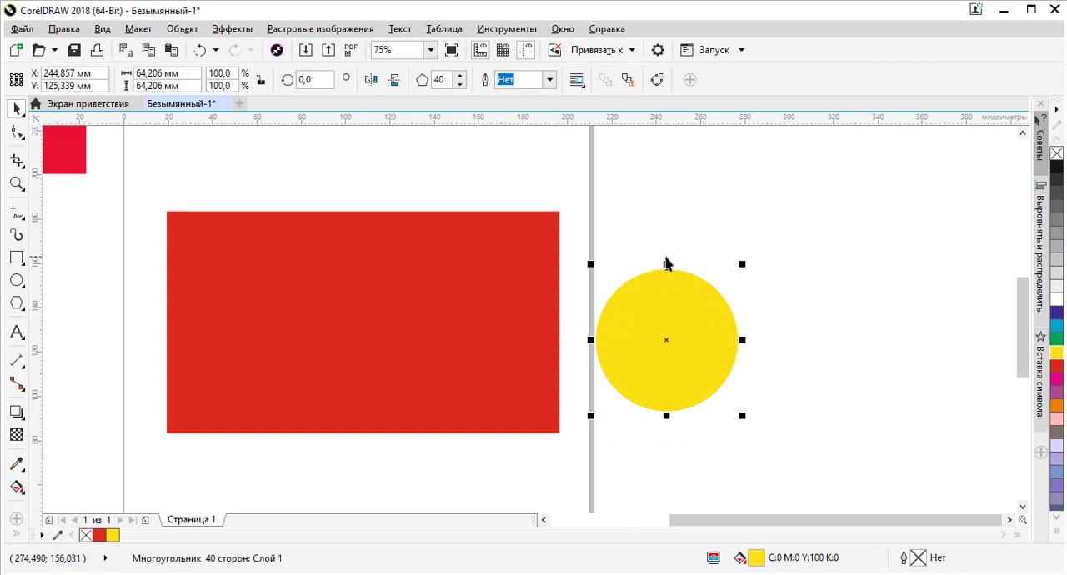
{"action": "left_click", "coordinate": [376, 320], "text": "shift"}
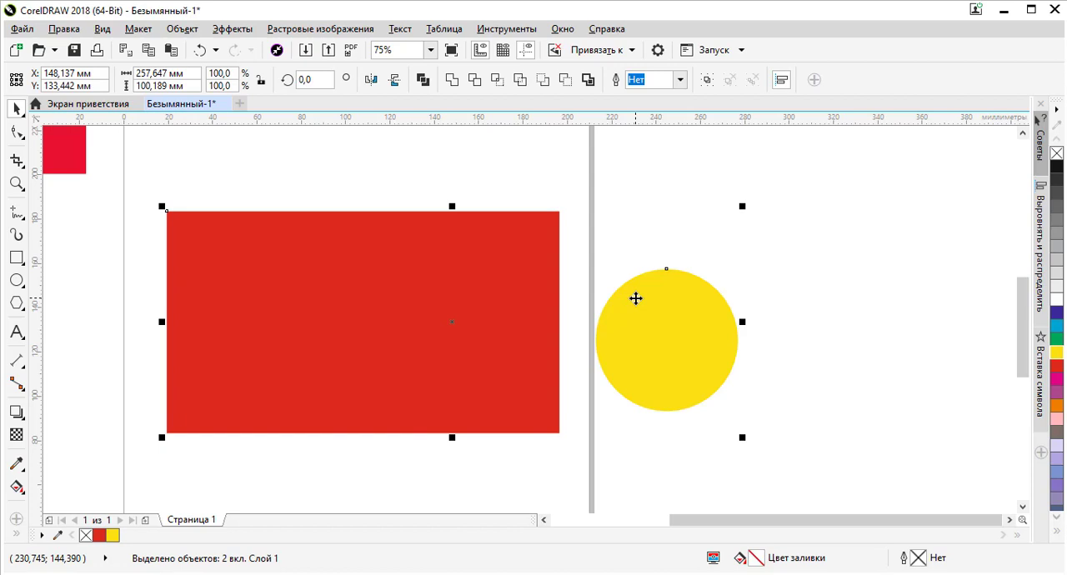
{"action": "key", "text": "c"}
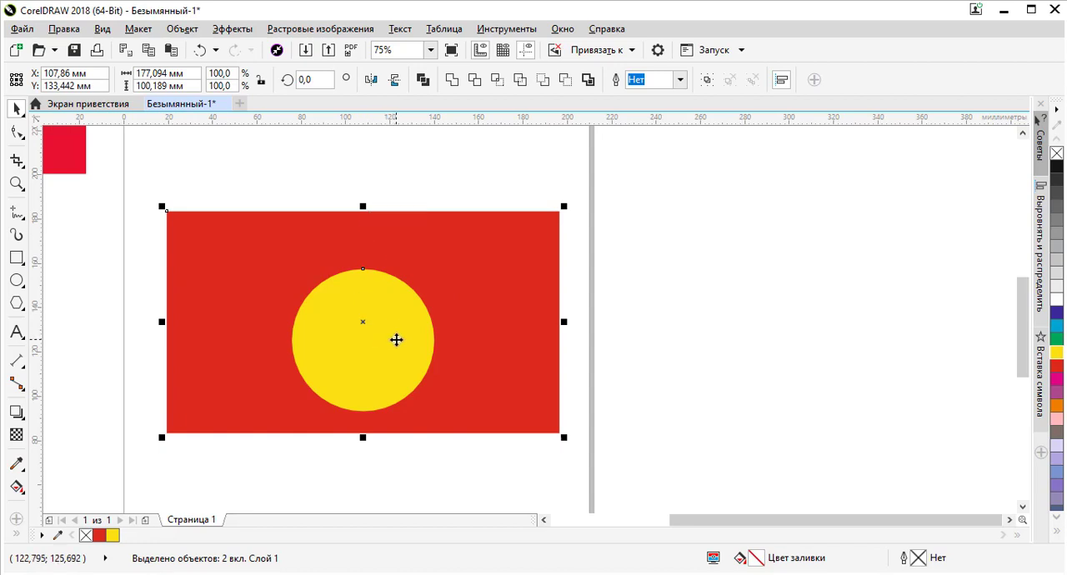
{"action": "key", "text": "e"}
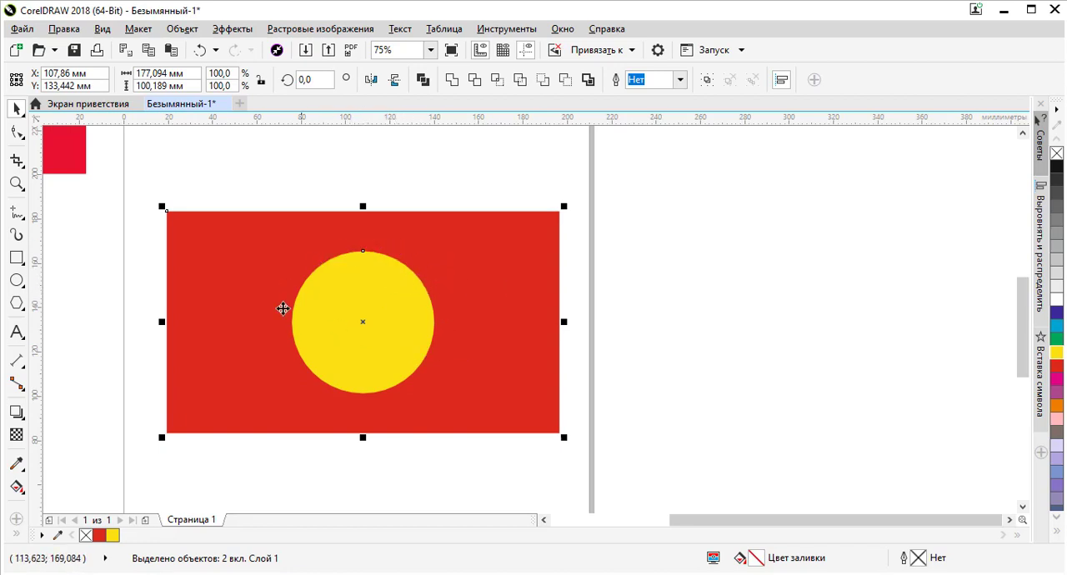
{"action": "left_click", "coordinate": [709, 339]}
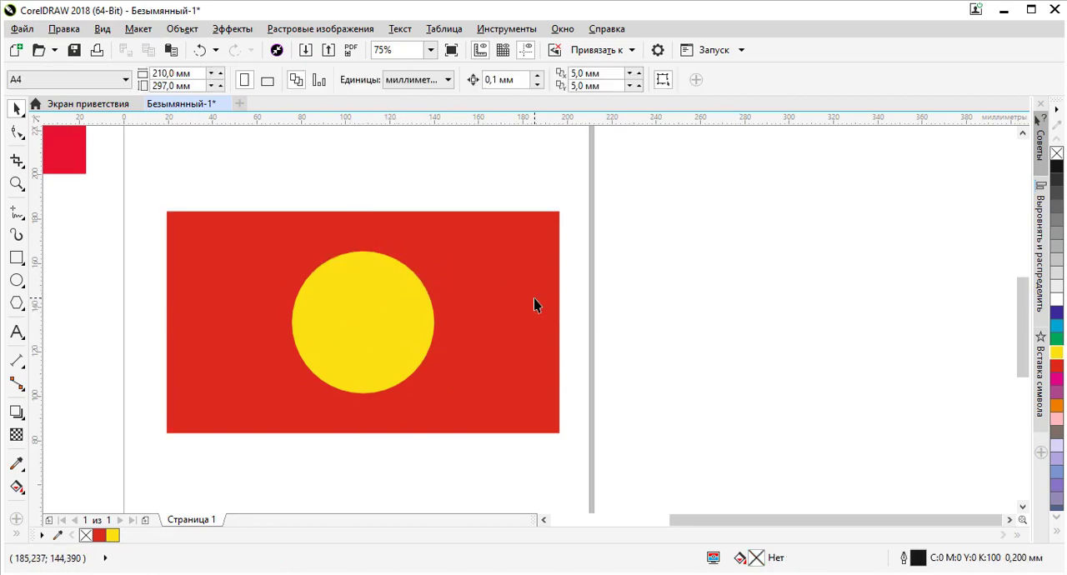
Examine the centred polygon's placement on the rectangle and the nodes along its edge up close
{"action": "left_click", "coordinate": [367, 295]}
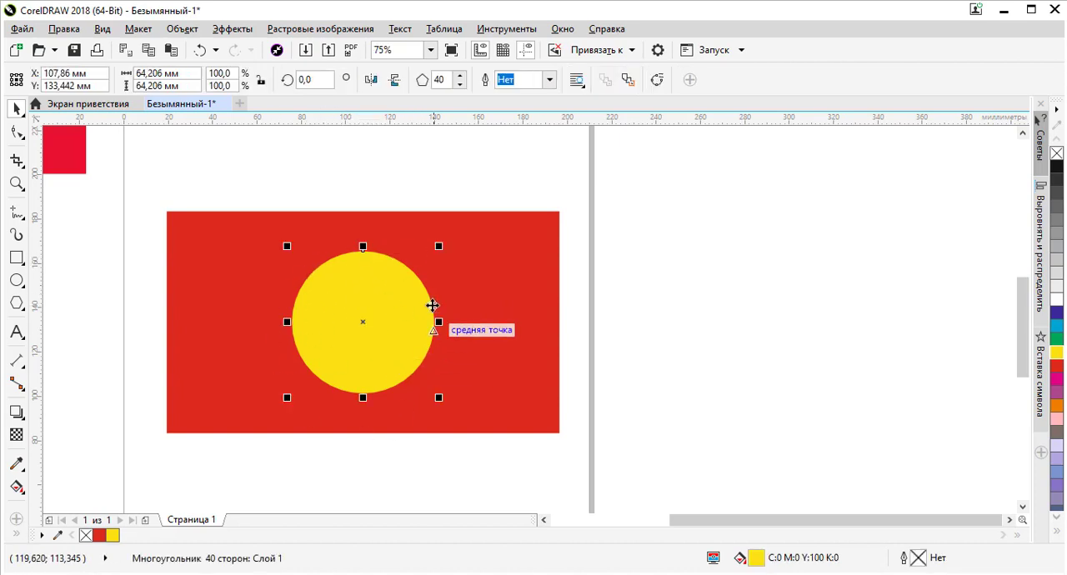
{"action": "left_click", "coordinate": [523, 290]}
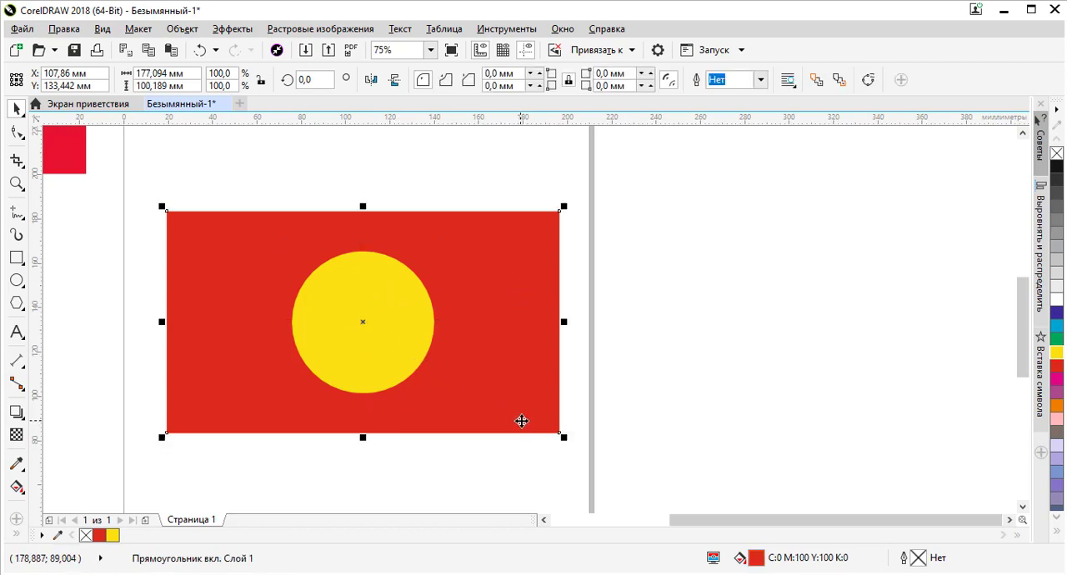
{"action": "left_click", "coordinate": [602, 382]}
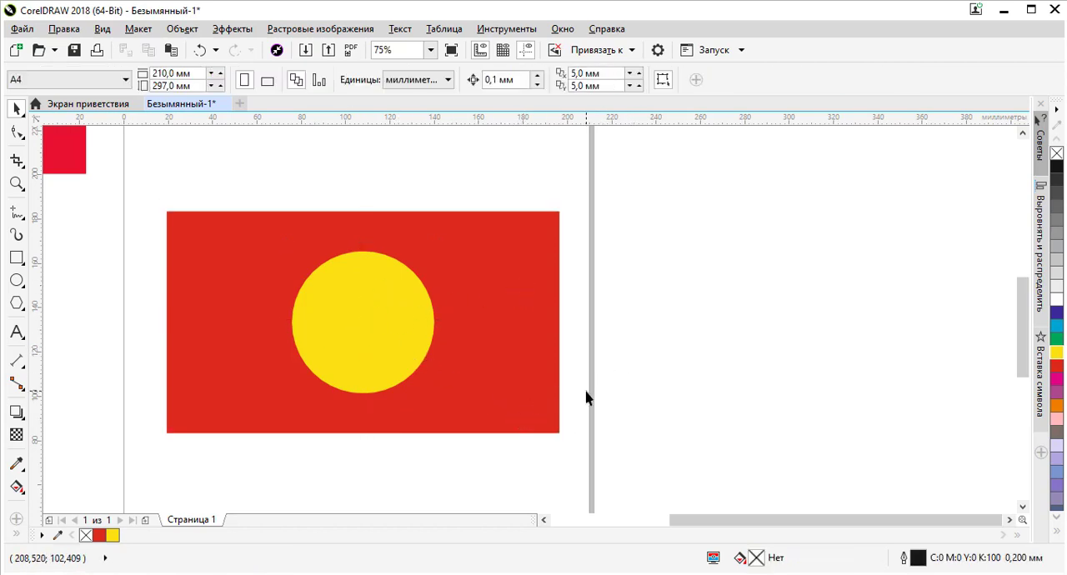
{"action": "left_click", "coordinate": [396, 308]}
{"action": "scroll", "coordinate": [352, 250], "scroll_direction": "up", "scroll_amount": 4}
{"action": "scroll", "coordinate": [372, 233], "scroll_direction": "down", "scroll_amount": 4}
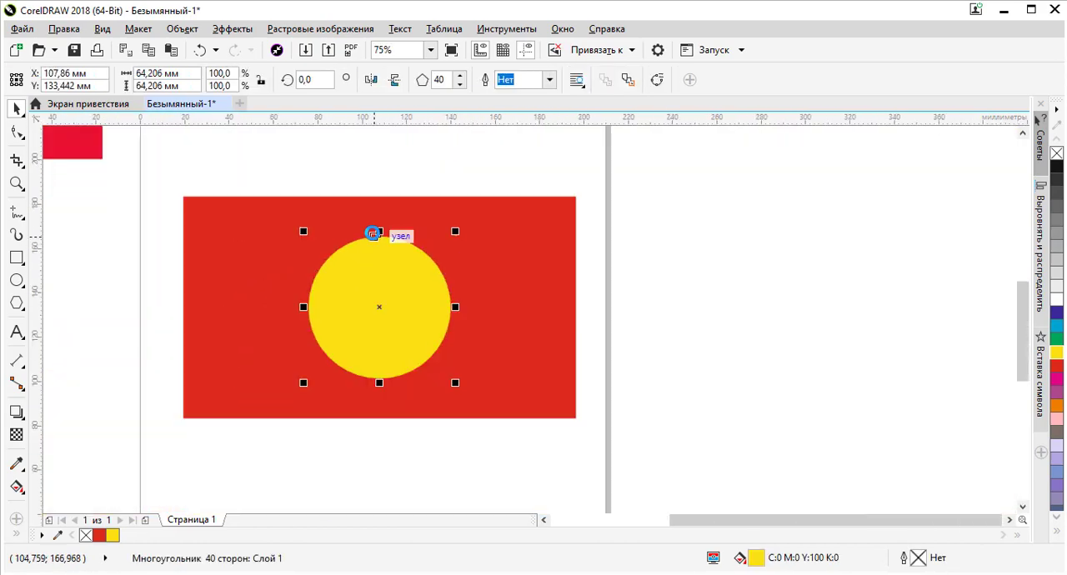
{"action": "scroll", "coordinate": [374, 257], "scroll_direction": "up", "scroll_amount": 3}
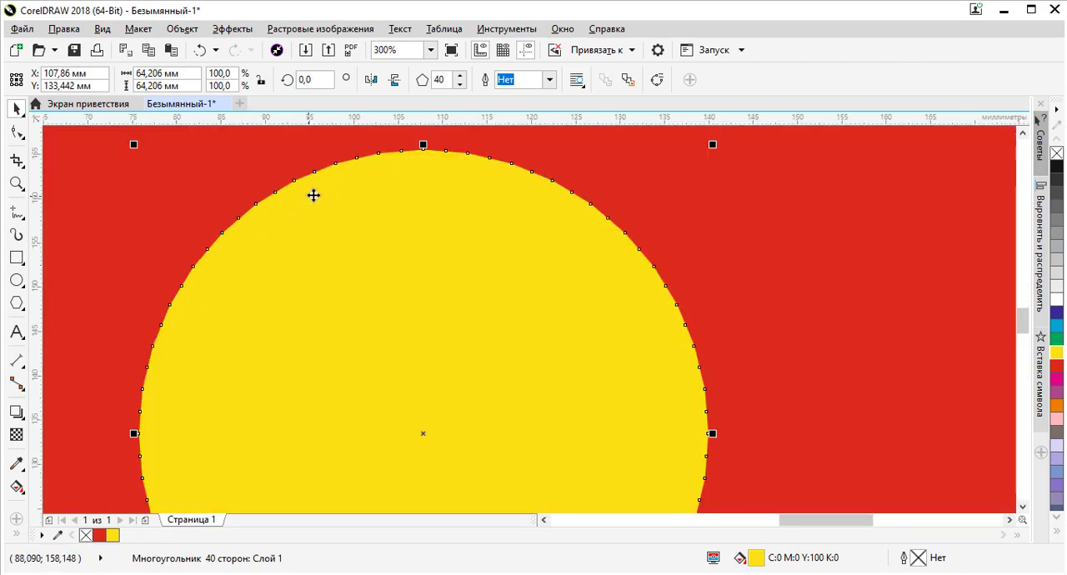
{"action": "scroll", "coordinate": [321, 183], "scroll_direction": "down", "scroll_amount": 4}
{"action": "scroll", "coordinate": [353, 184], "scroll_direction": "up", "scroll_amount": 2}
{"action": "scroll", "coordinate": [353, 184], "scroll_direction": "up", "scroll_amount": 1}
{"action": "scroll", "coordinate": [331, 186], "scroll_direction": "down", "scroll_amount": 1}
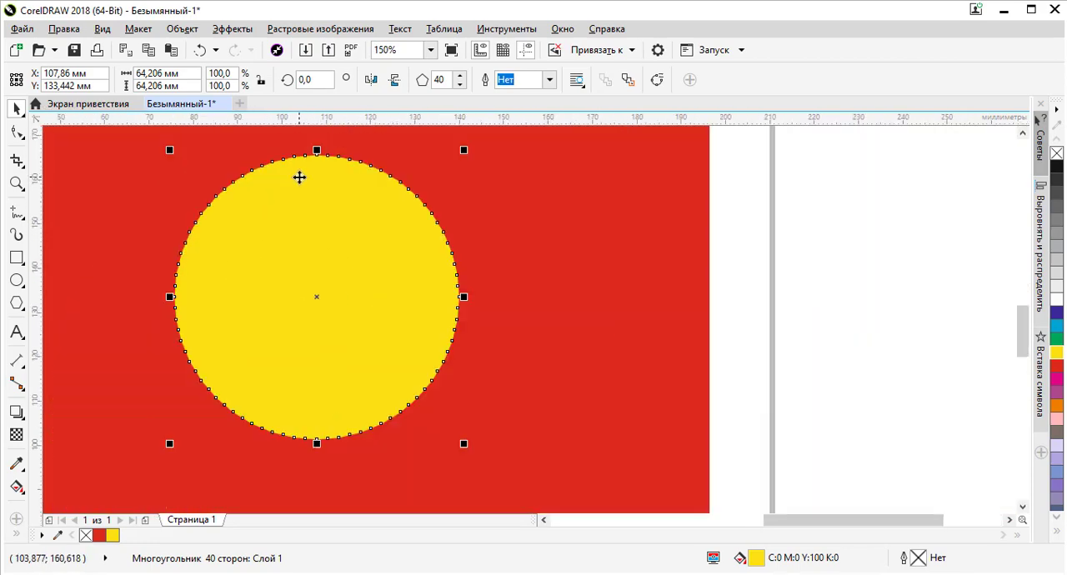
{"action": "scroll", "coordinate": [203, 192], "scroll_direction": "up", "scroll_amount": 2}
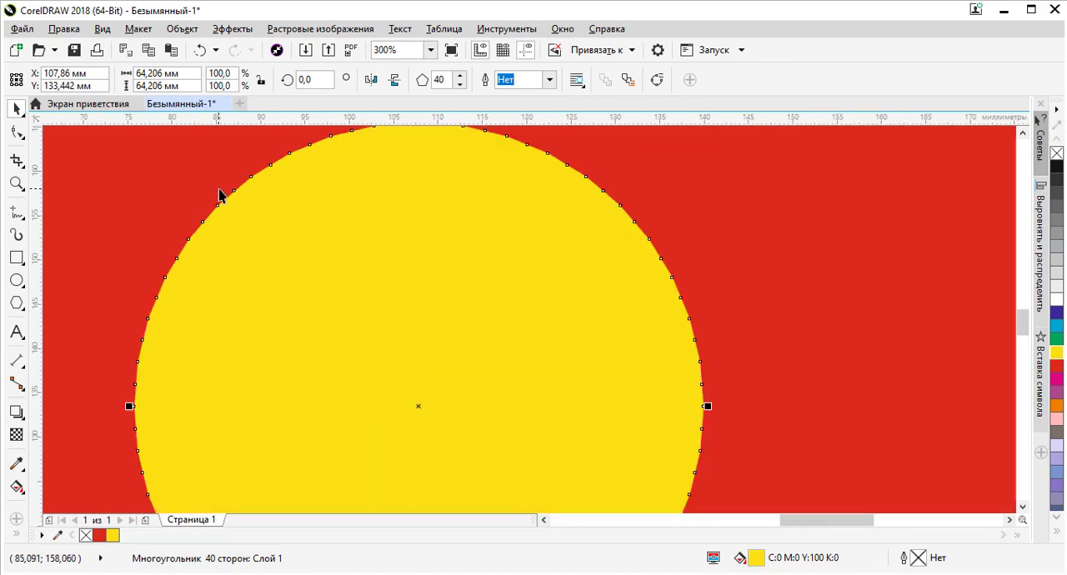
{"action": "scroll", "coordinate": [206, 197], "scroll_direction": "down", "scroll_amount": 3}
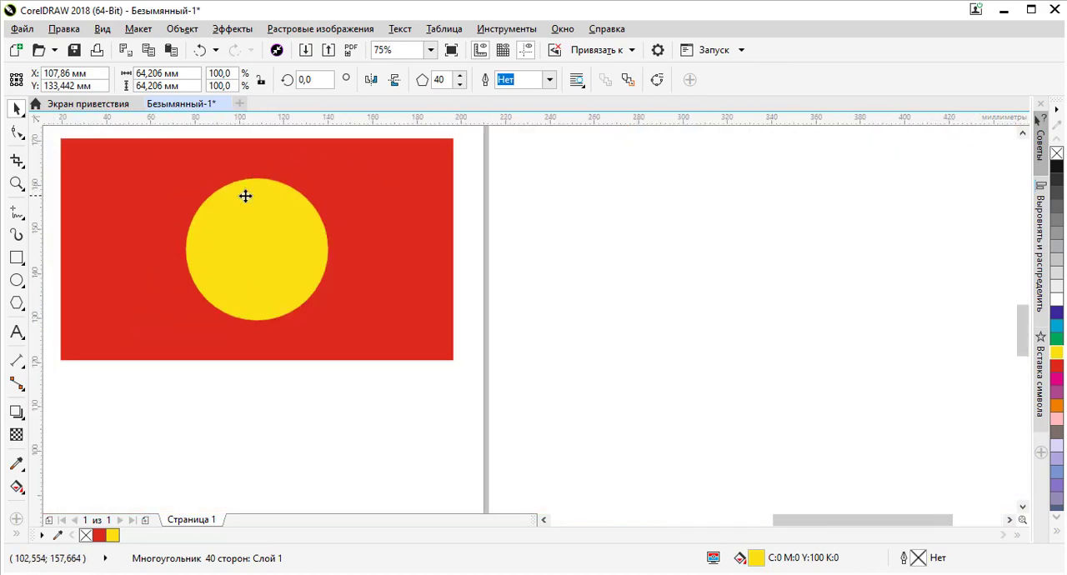
Pull a mid-side node of the yellow polygon about 10 mm towards its centre so that the edge becomes pointed rays
{"action": "scroll", "coordinate": [245, 192], "scroll_direction": "up", "scroll_amount": 1}
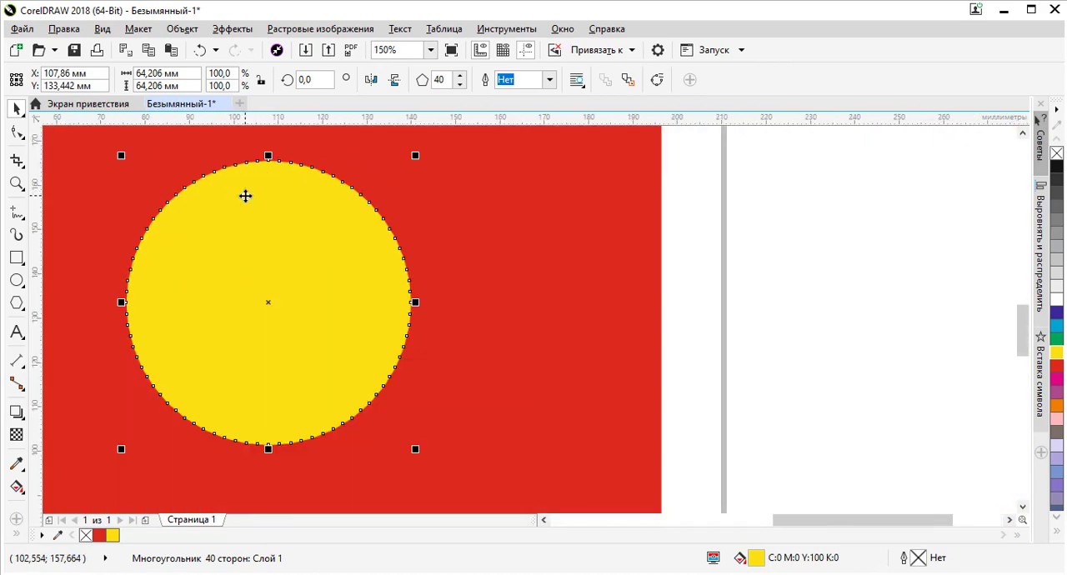
{"action": "left_click", "coordinate": [16, 131]}
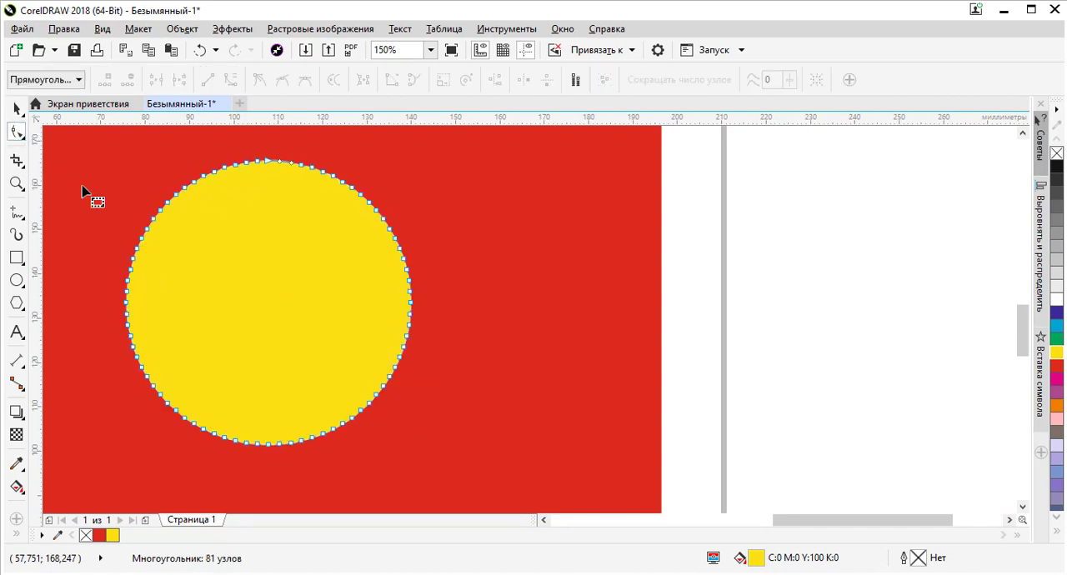
{"action": "scroll", "coordinate": [155, 222], "scroll_direction": "up", "scroll_amount": 2}
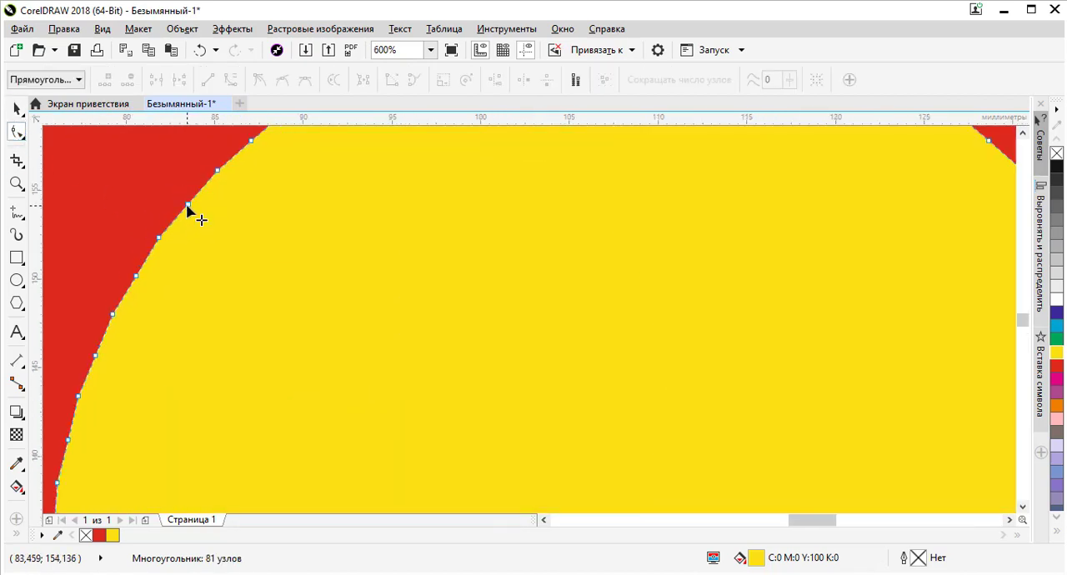
{"action": "left_click_drag", "start_coordinate": [188, 209], "coordinate": [320, 323]}
{"action": "scroll", "coordinate": [292, 276], "scroll_direction": "down", "scroll_amount": 3}
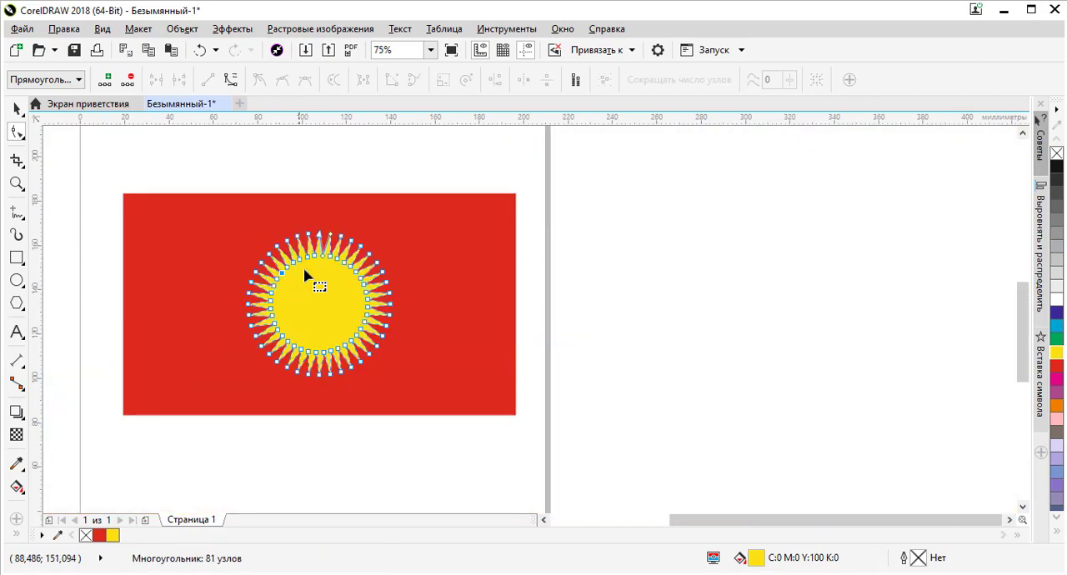
Shift the inner node between two upper-left rays slightly to refine the shape of all the rays
{"action": "scroll", "coordinate": [306, 271], "scroll_direction": "up", "scroll_amount": 2}
{"action": "scroll", "coordinate": [233, 309], "scroll_direction": "up", "scroll_amount": 1}
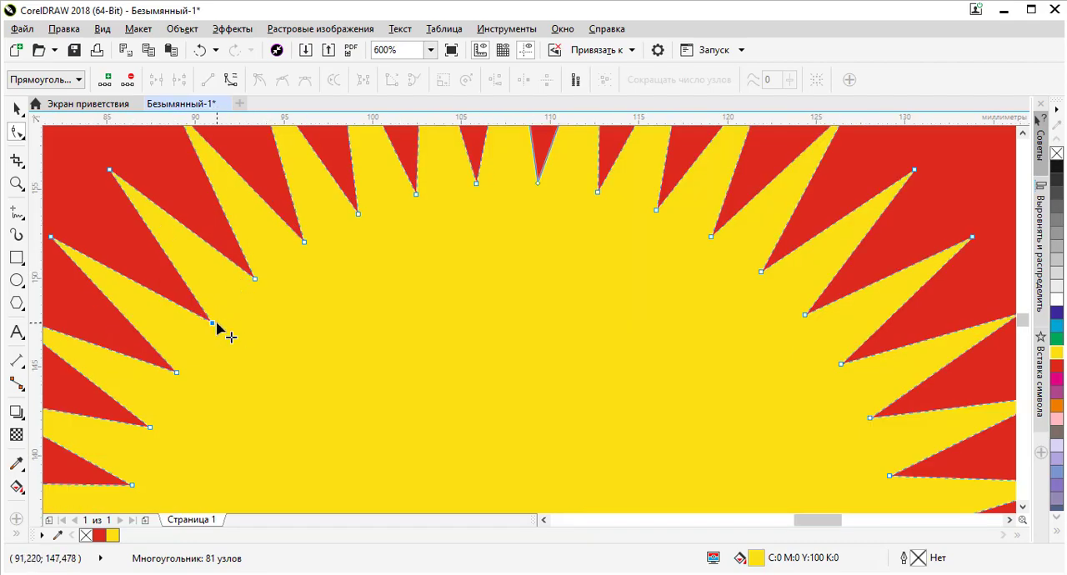
{"action": "left_click_drag", "start_coordinate": [225, 321], "coordinate": [226, 323]}
{"action": "scroll", "coordinate": [242, 302], "scroll_direction": "down", "scroll_amount": 3}
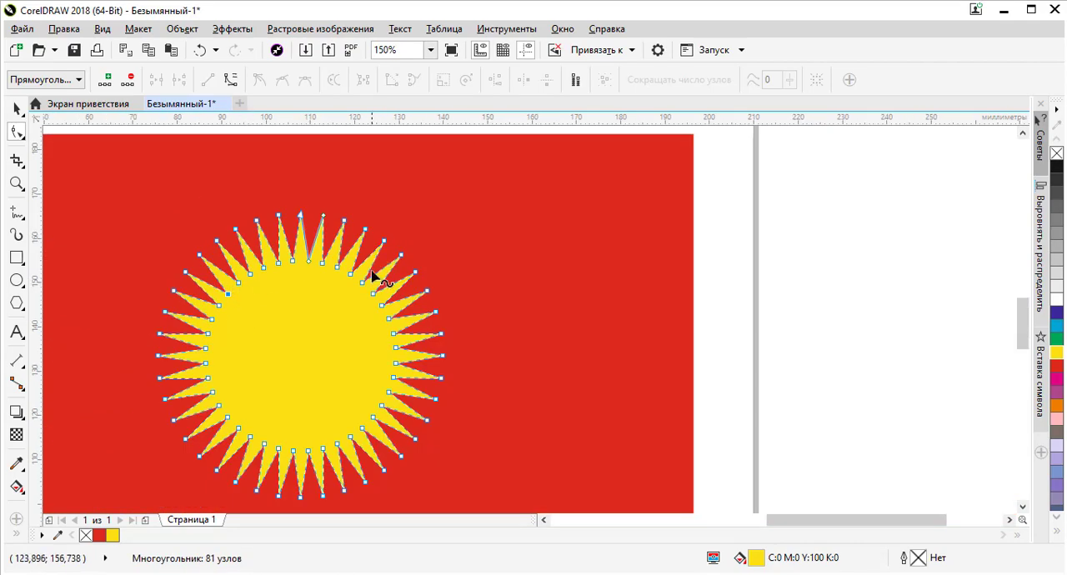
{"action": "scroll", "coordinate": [411, 305], "scroll_direction": "down", "scroll_amount": 1}
Compare the rays with the reference flag and convert the straight upper side of an upper-left ray to a curve
{"action": "scroll", "coordinate": [342, 304], "scroll_direction": "up", "scroll_amount": 4}
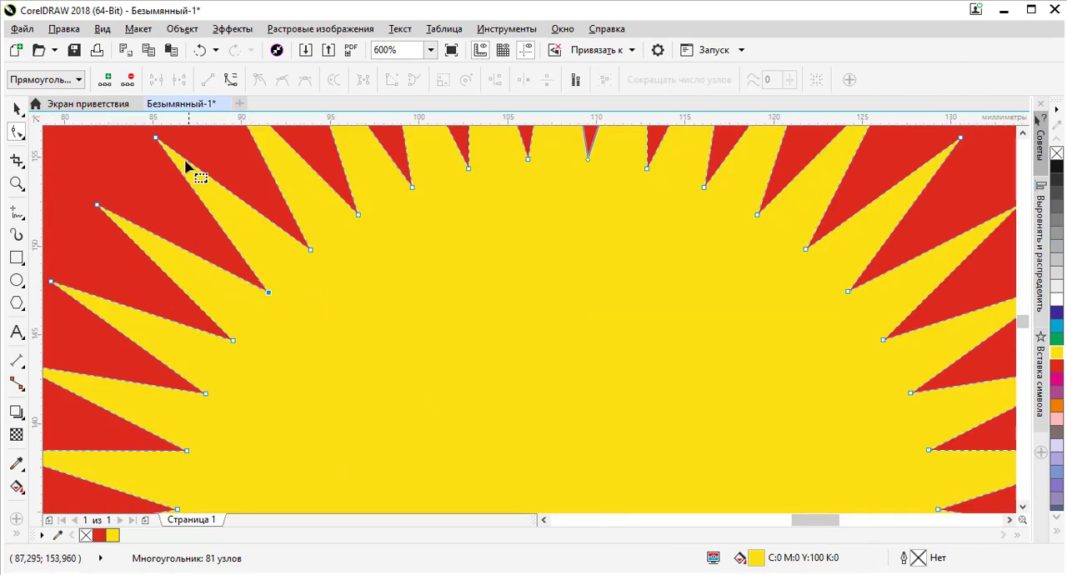
{"action": "scroll", "coordinate": [446, 233], "scroll_direction": "down", "scroll_amount": 8}
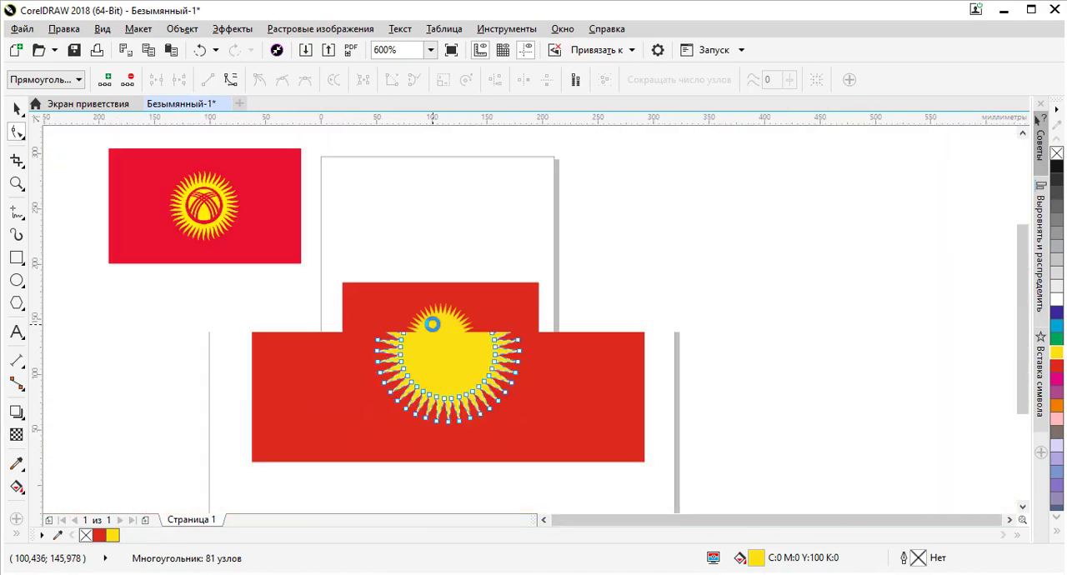
{"action": "scroll", "coordinate": [250, 198], "scroll_direction": "up", "scroll_amount": 8}
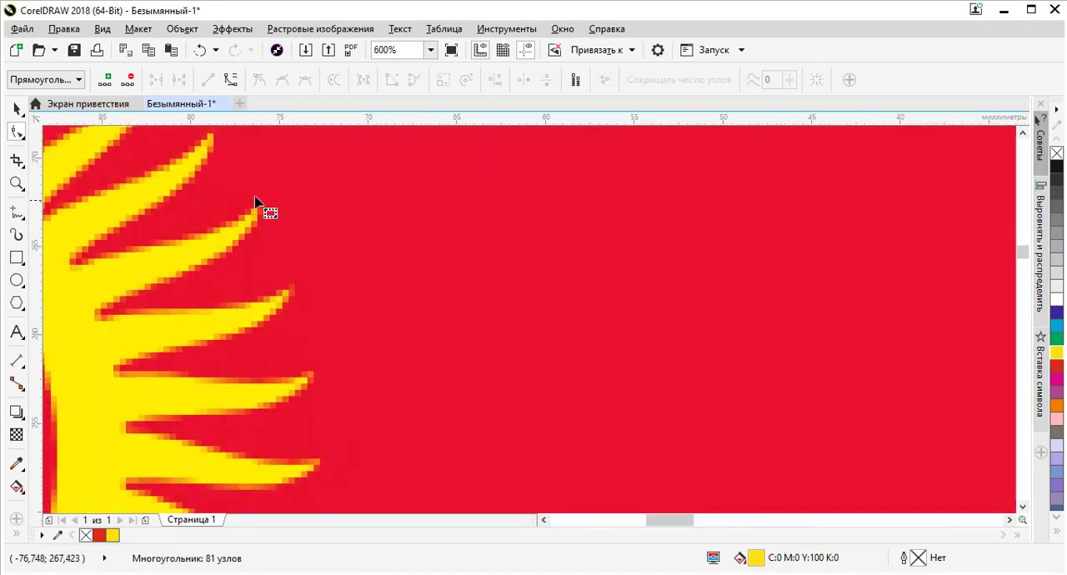
{"action": "scroll", "coordinate": [247, 269], "scroll_direction": "down", "scroll_amount": 7}
{"action": "scroll", "coordinate": [451, 349], "scroll_direction": "up", "scroll_amount": 9}
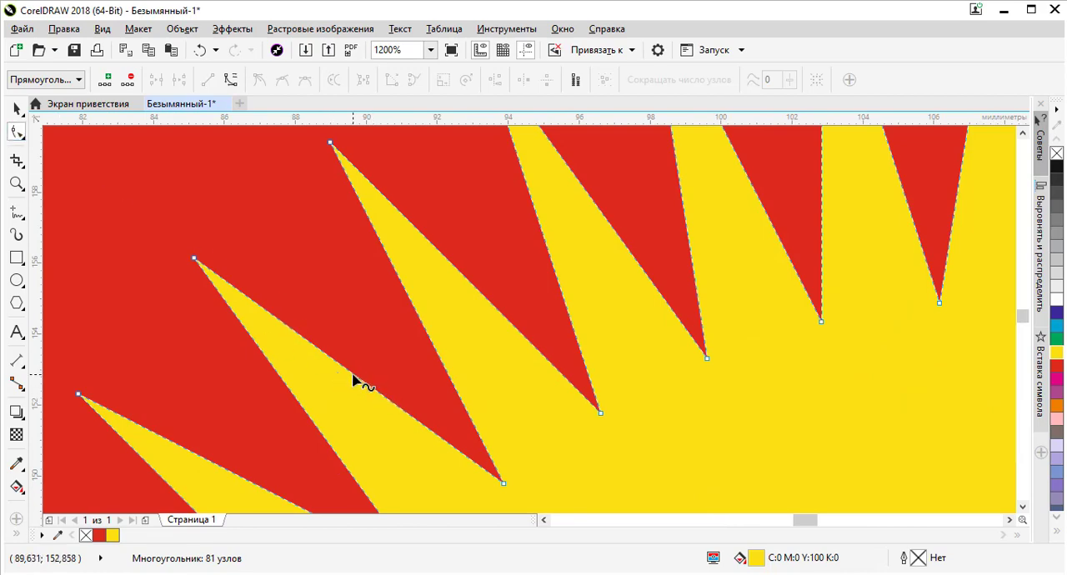
{"action": "right_click", "coordinate": [354, 376]}
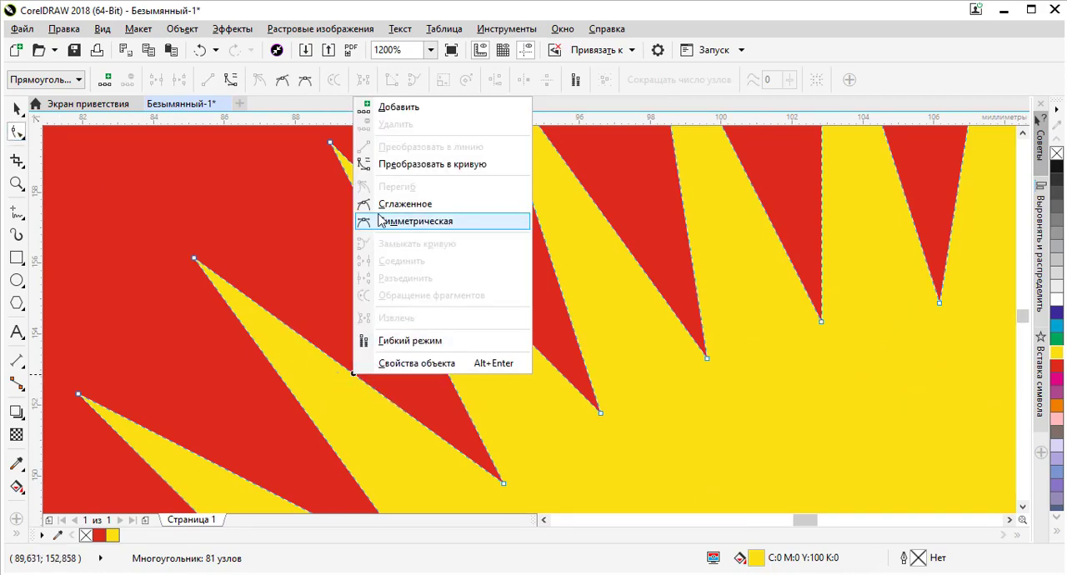
{"action": "left_click", "coordinate": [414, 164]}
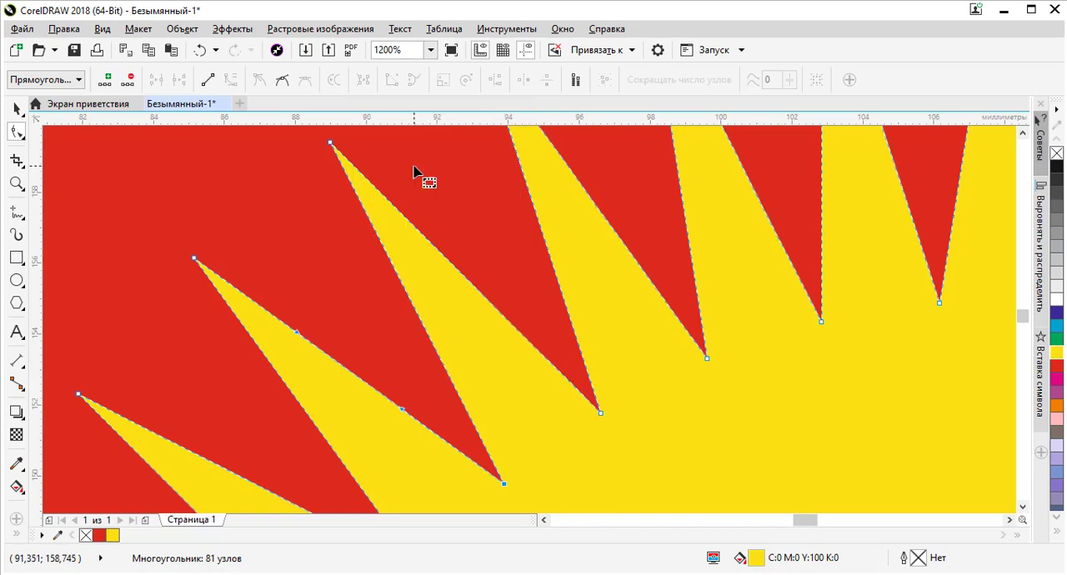
Bend the ray's upper side into an S-curve, pulling the tip handle into the ray and the base handle outward
{"action": "scroll", "coordinate": [347, 235], "scroll_direction": "down", "scroll_amount": 1}
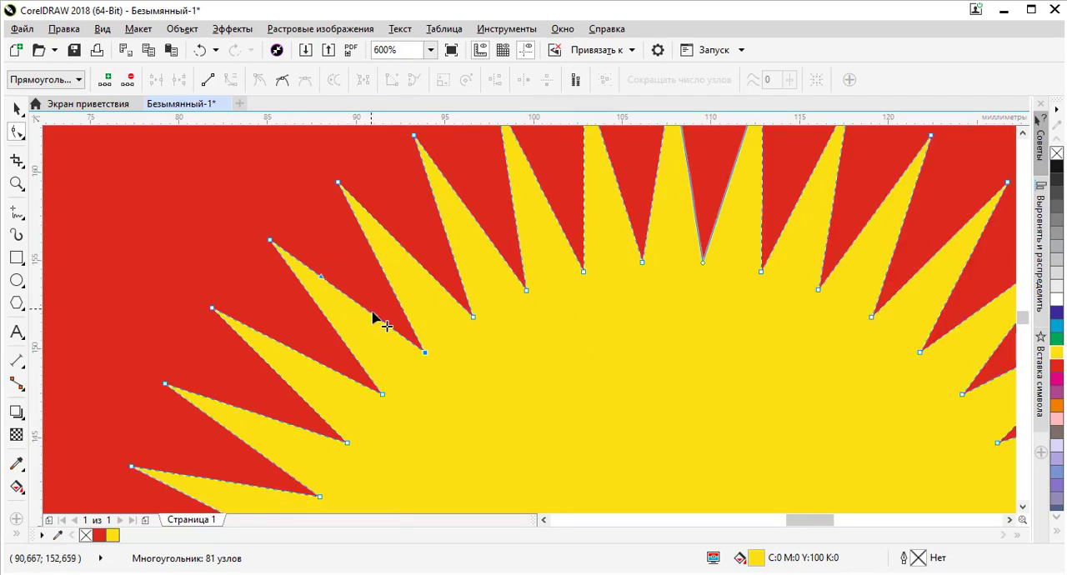
{"action": "left_click_drag", "start_coordinate": [322, 279], "coordinate": [315, 306]}
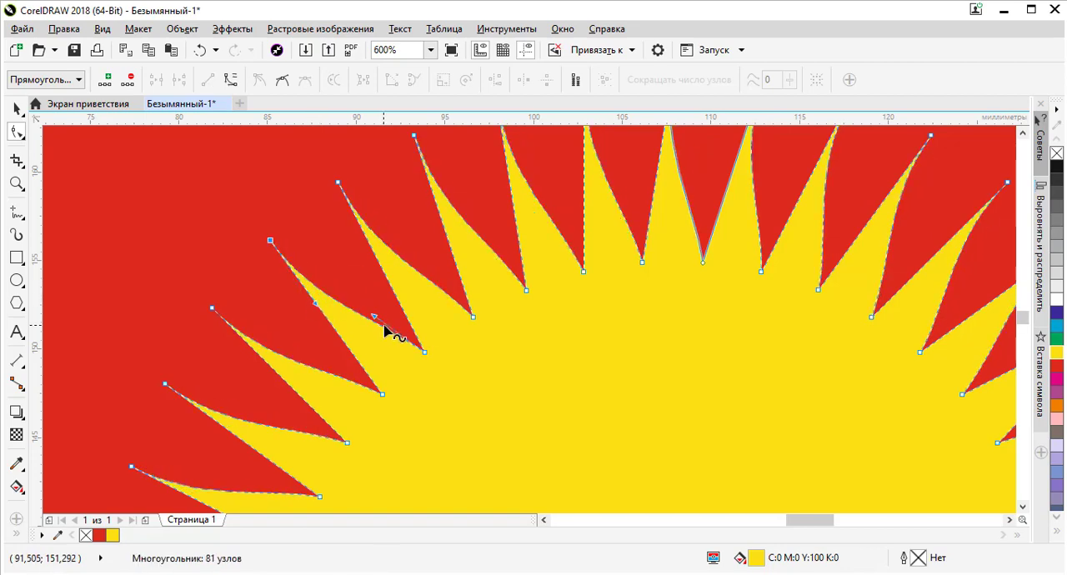
{"action": "left_click_drag", "start_coordinate": [376, 319], "coordinate": [386, 302]}
Convert the straight lower side of the same upper-left ray to a curve
{"action": "scroll", "coordinate": [503, 234], "scroll_direction": "down", "scroll_amount": 2}
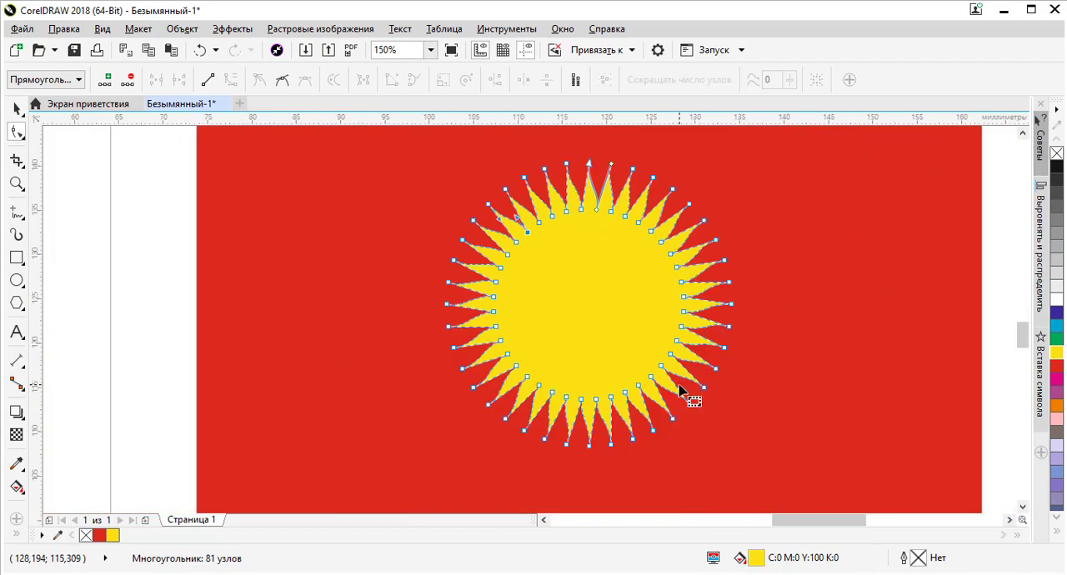
{"action": "scroll", "coordinate": [691, 394], "scroll_direction": "up", "scroll_amount": 3}
{"action": "scroll", "coordinate": [677, 382], "scroll_direction": "down", "scroll_amount": 3}
{"action": "scroll", "coordinate": [553, 210], "scroll_direction": "up", "scroll_amount": 1}
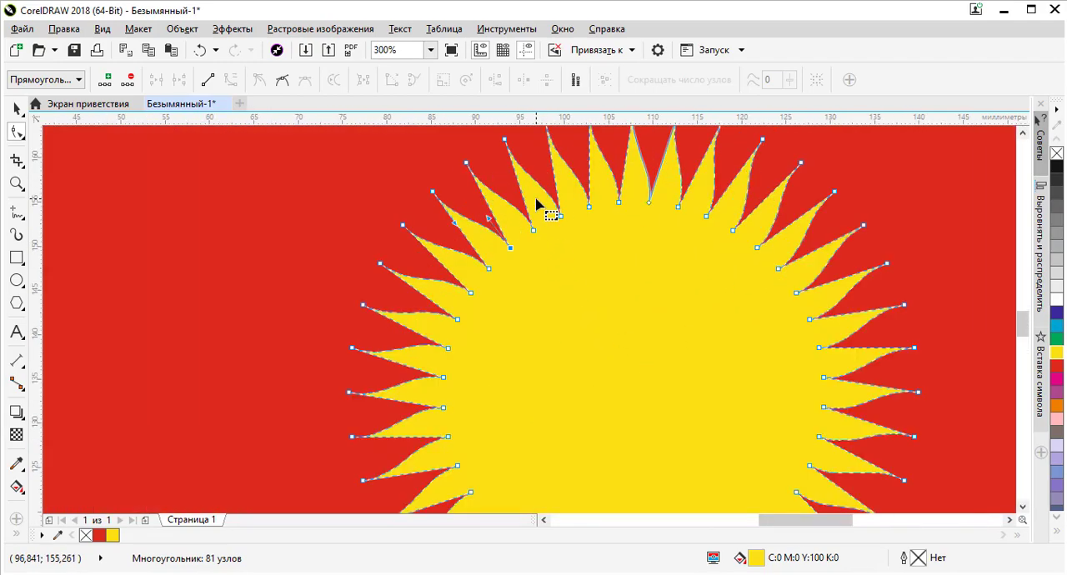
{"action": "scroll", "coordinate": [419, 173], "scroll_direction": "up", "scroll_amount": 1}
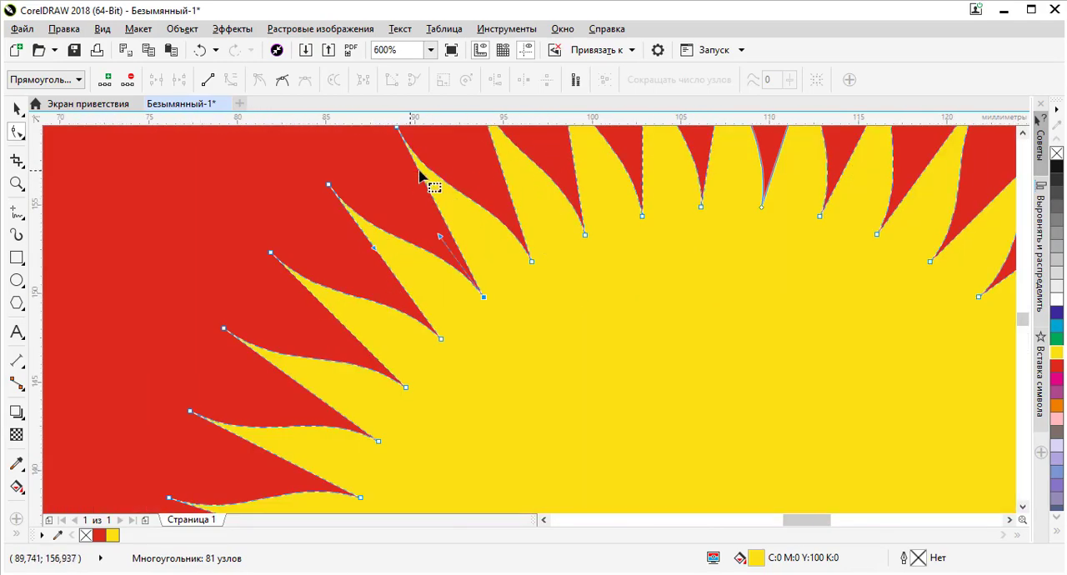
{"action": "right_click", "coordinate": [397, 285]}
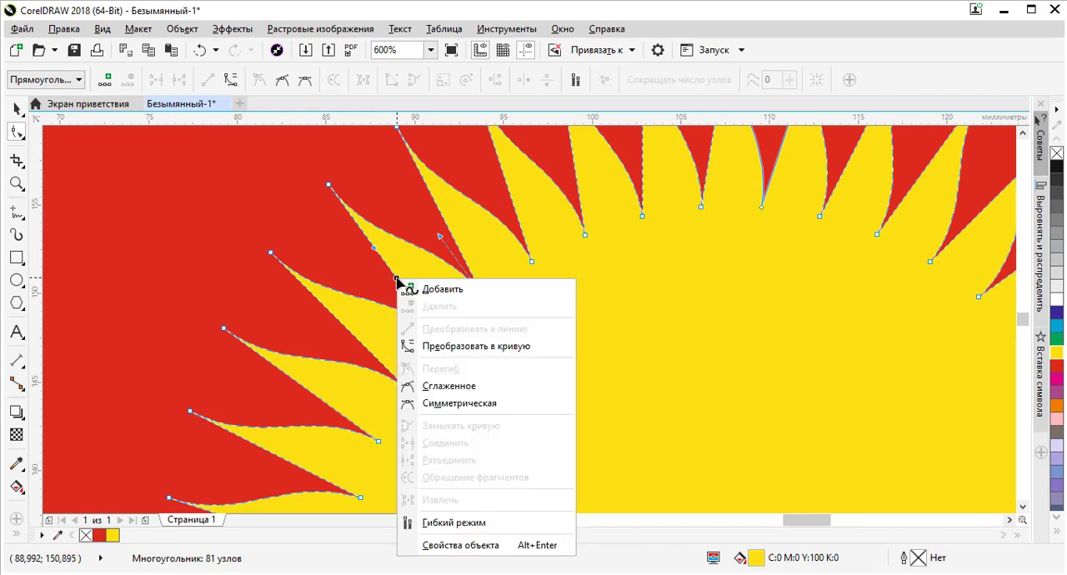
{"action": "left_click", "coordinate": [436, 349]}
Bend the ray's lower side into a matching S-curve with its tip and base handles, and finish node editing with the sun deselected
{"action": "scroll", "coordinate": [369, 248], "scroll_direction": "up", "scroll_amount": 1}
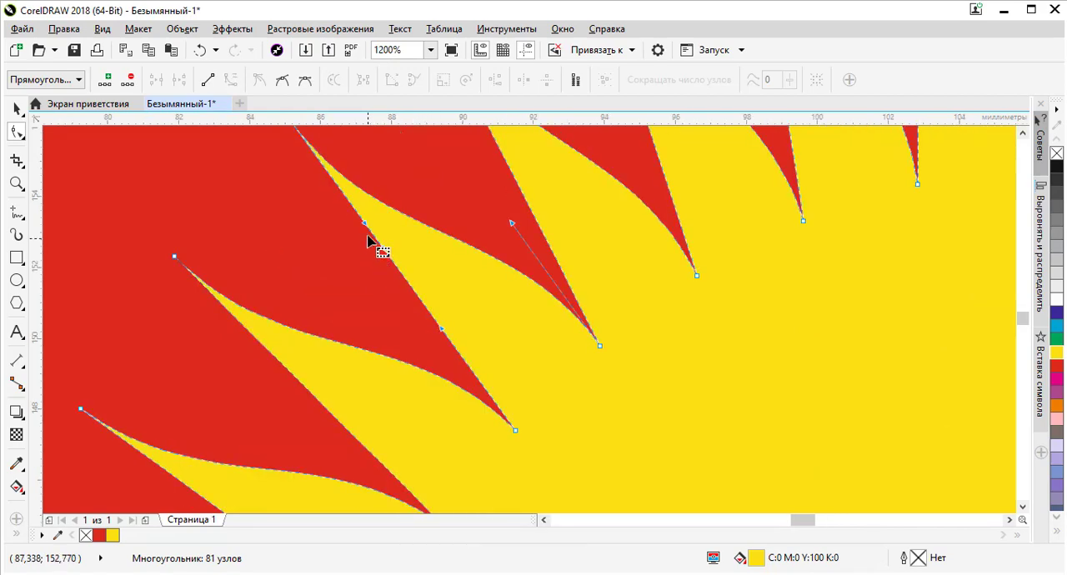
{"action": "left_click_drag", "start_coordinate": [365, 224], "coordinate": [304, 265]}
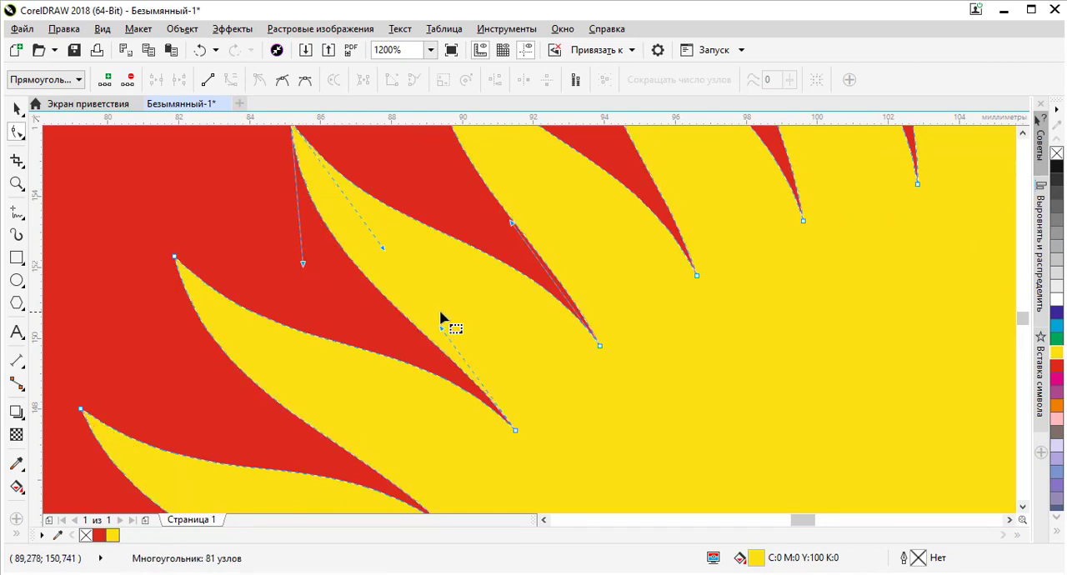
{"action": "left_click", "coordinate": [458, 326]}
{"action": "left_click_drag", "start_coordinate": [460, 323], "coordinate": [486, 308]}
{"action": "scroll", "coordinate": [375, 268], "scroll_direction": "down", "scroll_amount": 2}
{"action": "scroll", "coordinate": [385, 208], "scroll_direction": "down", "scroll_amount": 1}
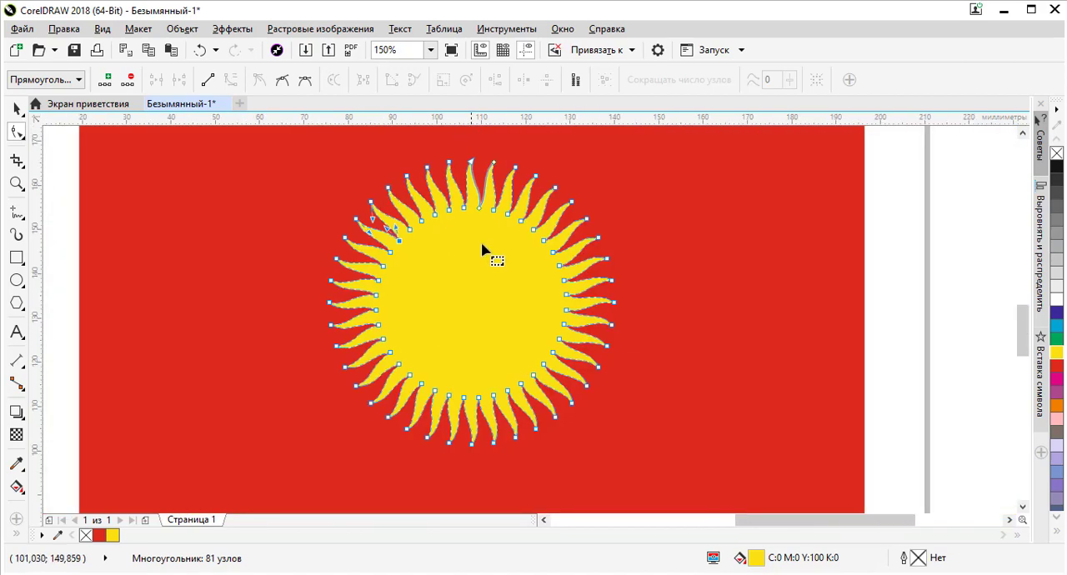
{"action": "left_click", "coordinate": [23, 114]}
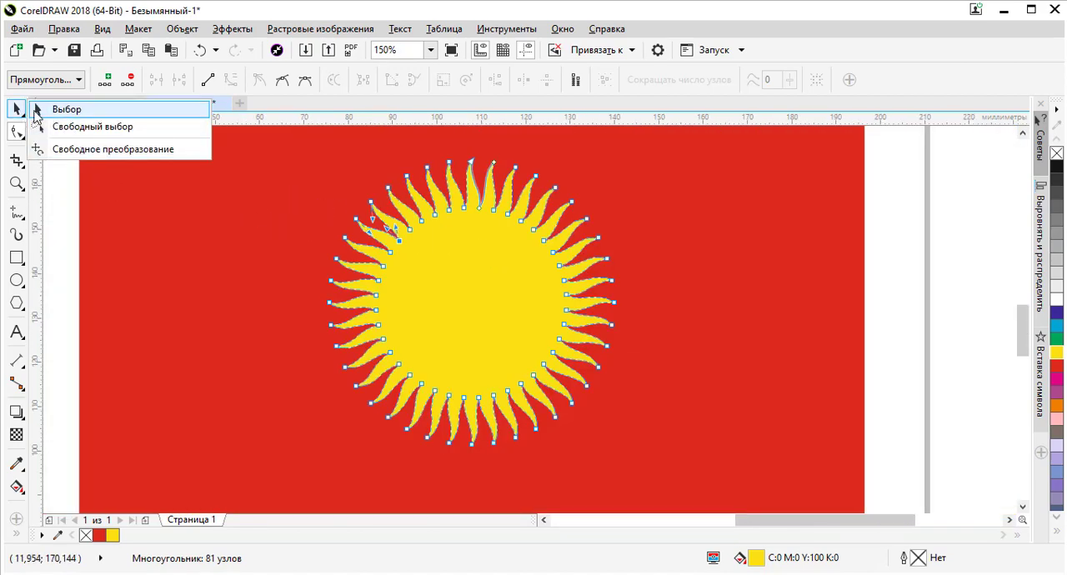
{"action": "left_click", "coordinate": [43, 109]}
{"action": "scroll", "coordinate": [477, 238], "scroll_direction": "down", "scroll_amount": 1}
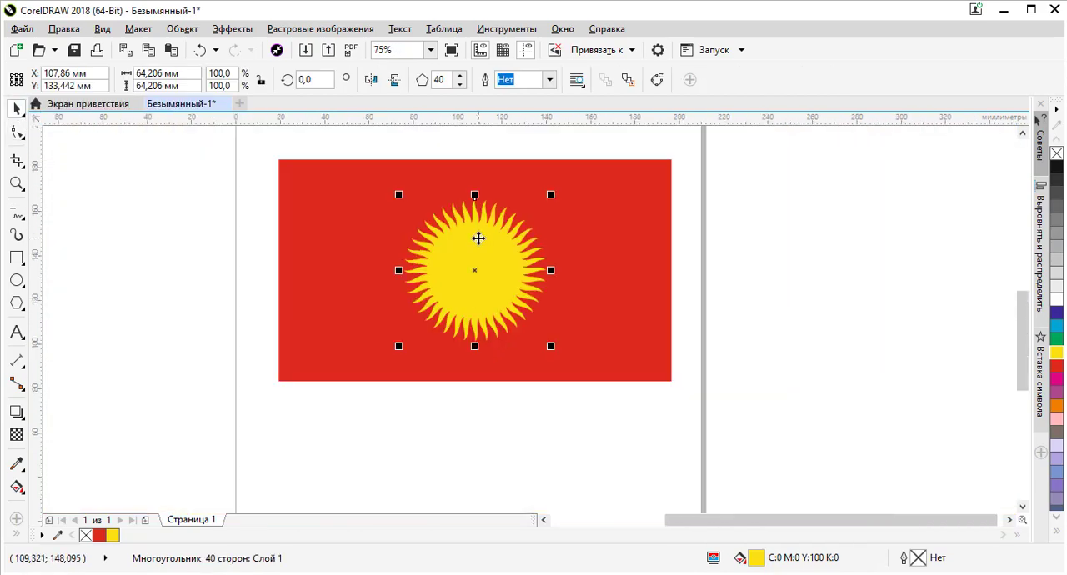
{"action": "left_click", "coordinate": [775, 286]}
Draw a circle about 47.6 mm in diameter on the page below the red rectangle with the Ellipse tool
{"action": "scroll", "coordinate": [490, 266], "scroll_direction": "up", "scroll_amount": 2}
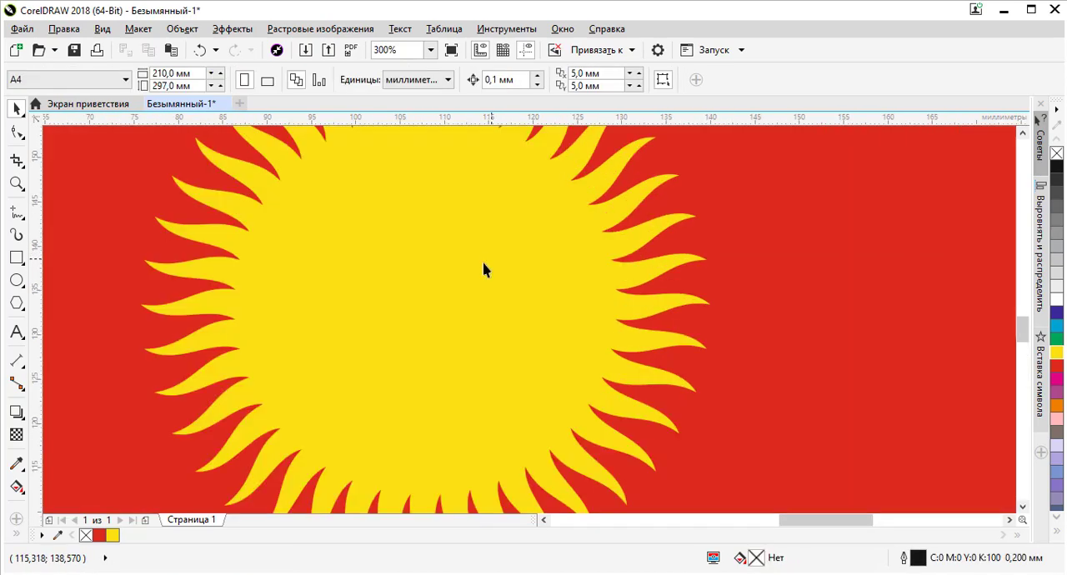
{"action": "scroll", "coordinate": [454, 278], "scroll_direction": "down", "scroll_amount": 2}
{"action": "scroll", "coordinate": [447, 247], "scroll_direction": "up", "scroll_amount": 2}
{"action": "scroll", "coordinate": [431, 226], "scroll_direction": "down", "scroll_amount": 2}
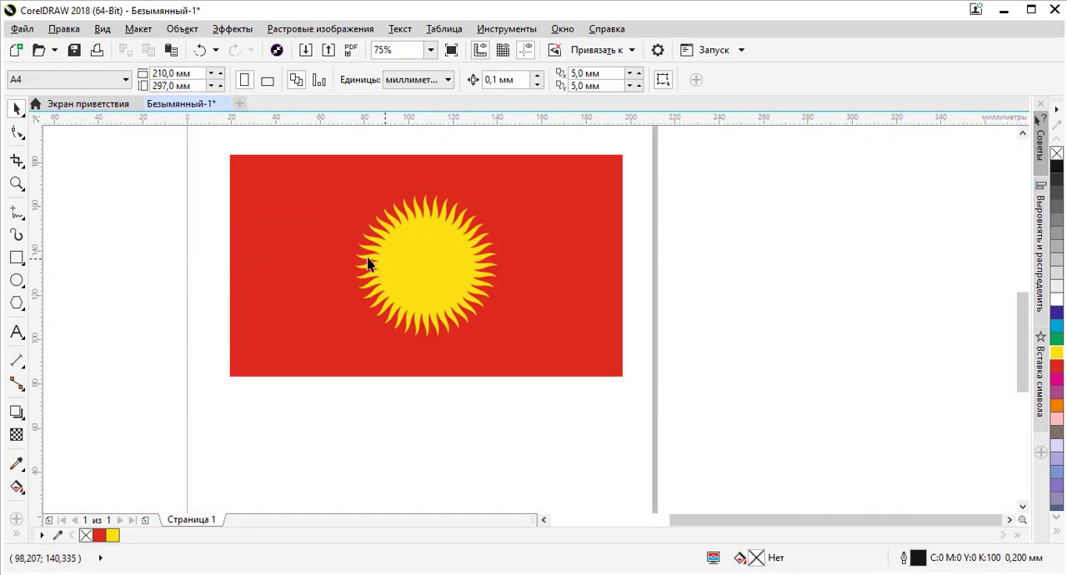
{"action": "left_click", "coordinate": [17, 281]}
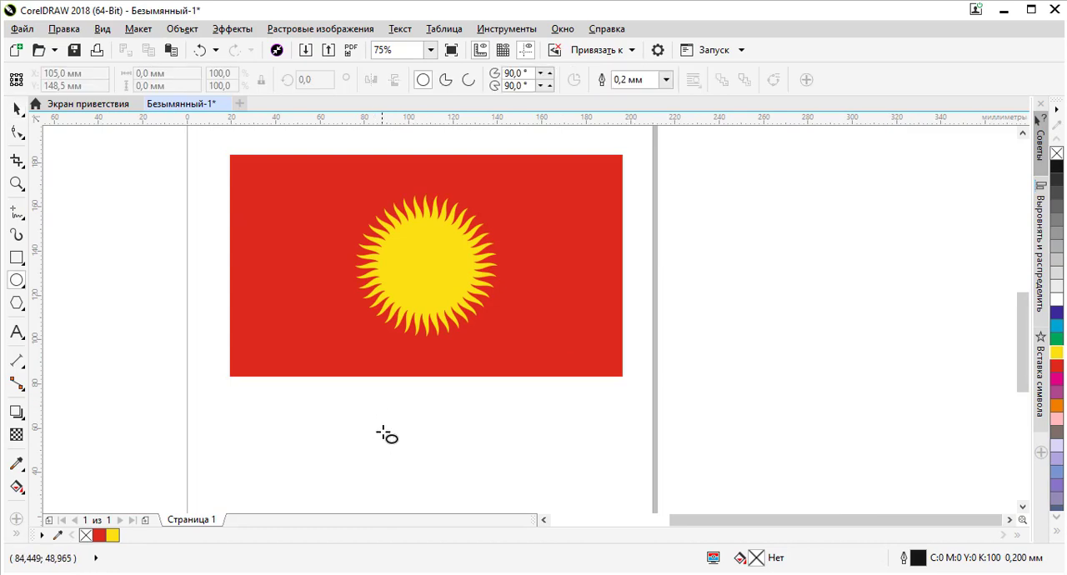
{"action": "left_click_drag", "start_coordinate": [382, 423], "coordinate": [491, 431]}
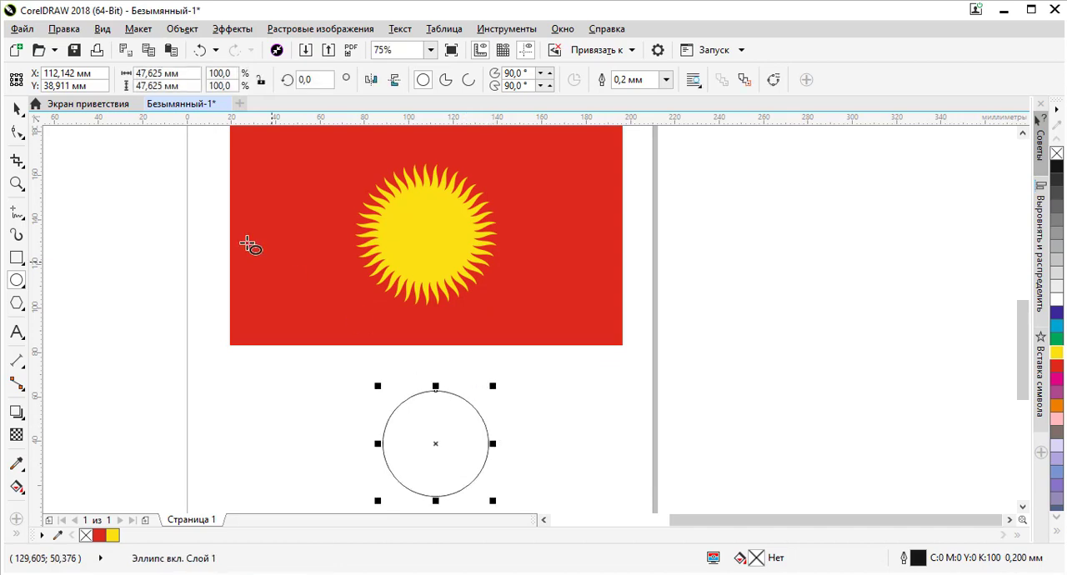
Align the circle to the centre of the sun both horizontally and vertically, and deselect both shapes
{"action": "left_click", "coordinate": [18, 108]}
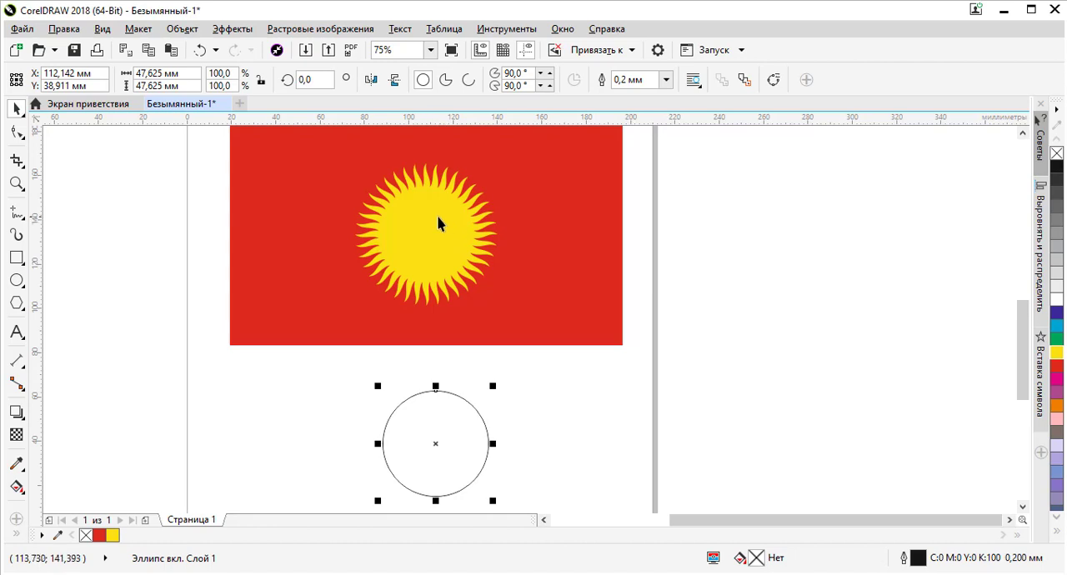
{"action": "left_click", "coordinate": [442, 242], "text": "shift"}
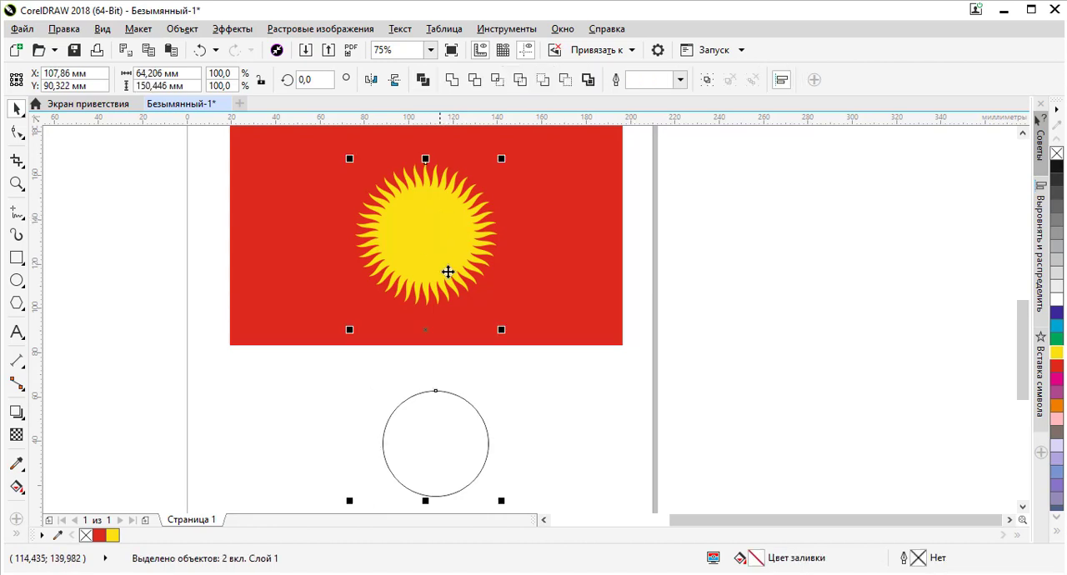
{"action": "key", "text": "c"}
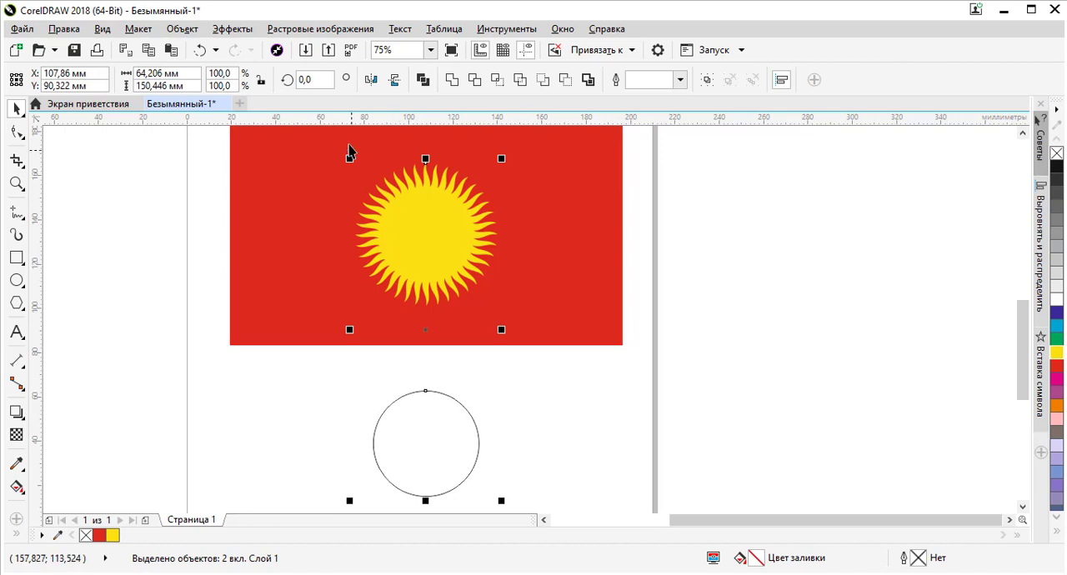
{"action": "key", "text": "e"}
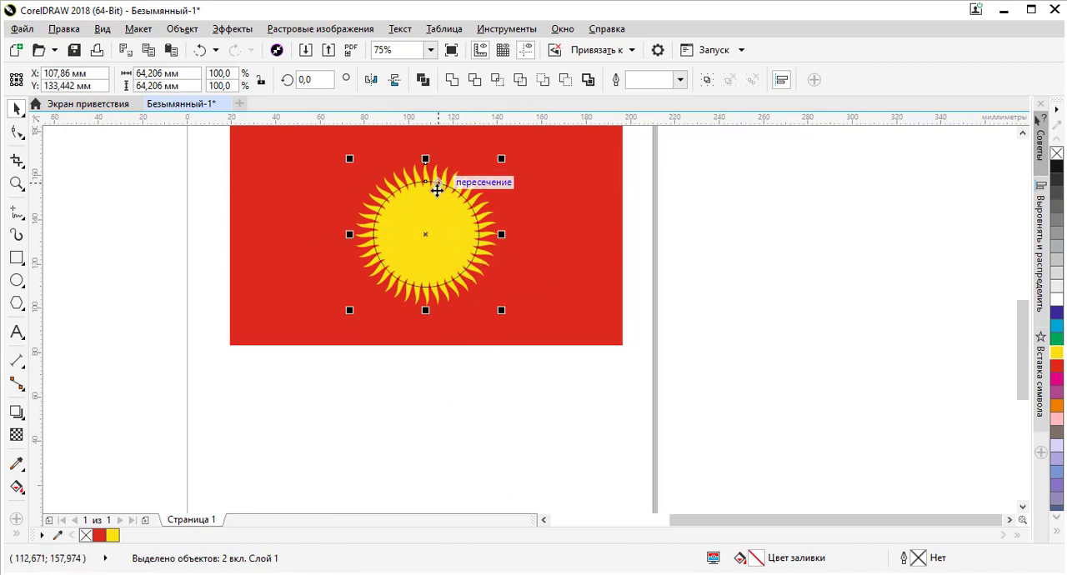
{"action": "left_click", "coordinate": [477, 380]}
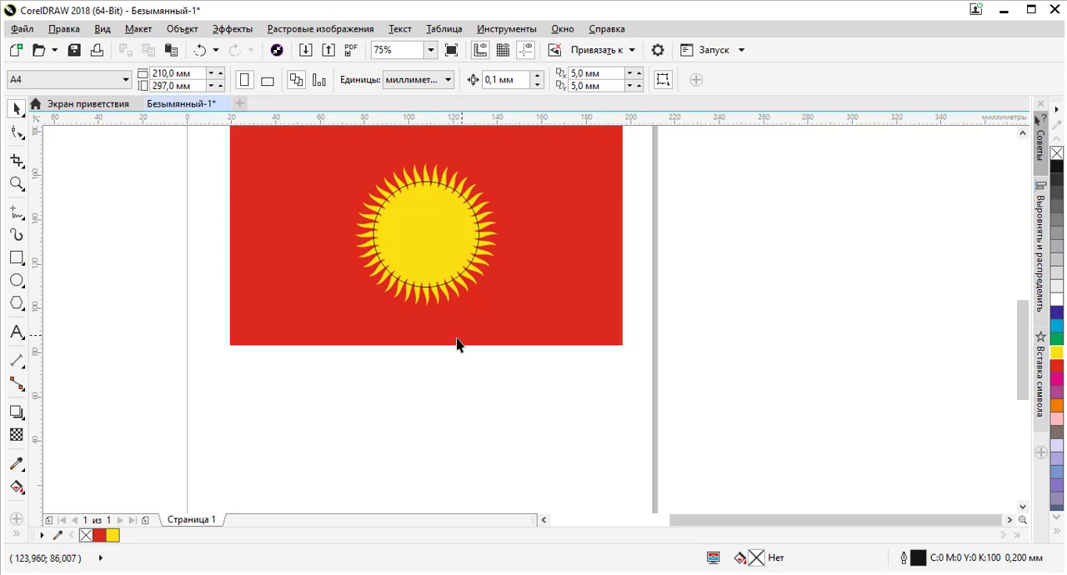
Move the circle off the sun to the page's right edge, just below the red rectangle
{"action": "left_click", "coordinate": [441, 209]}
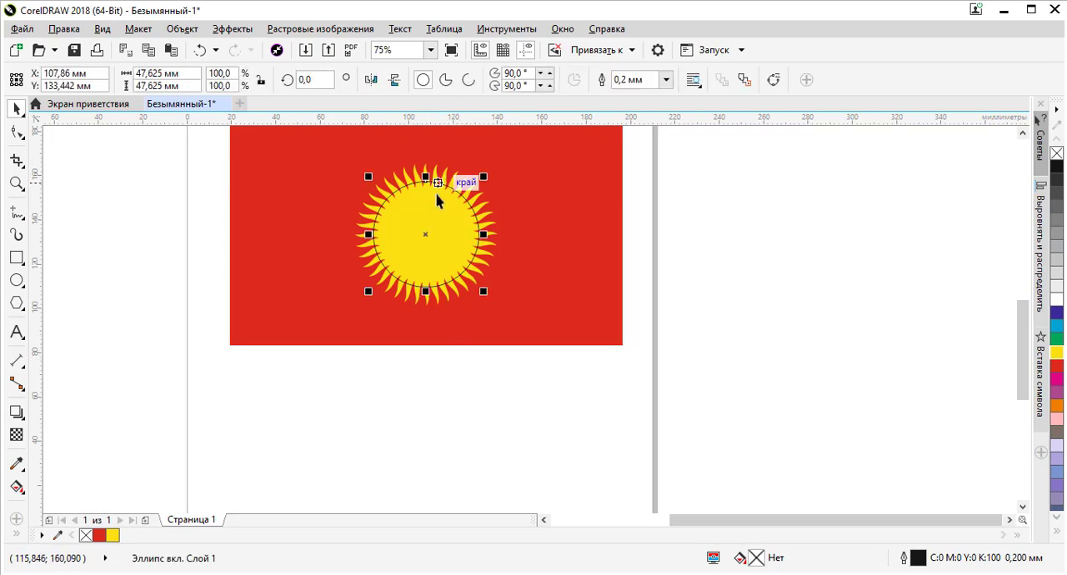
{"action": "scroll", "coordinate": [459, 178], "scroll_direction": "up", "scroll_amount": 2}
{"action": "scroll", "coordinate": [436, 226], "scroll_direction": "down", "scroll_amount": 2}
{"action": "left_click_drag", "start_coordinate": [452, 217], "coordinate": [705, 391]}
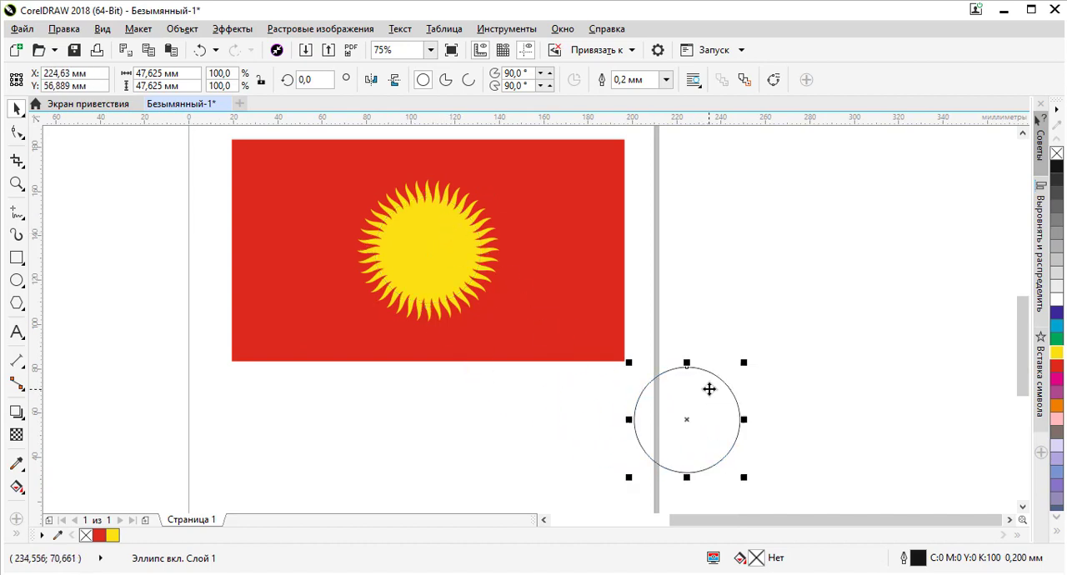
Align the circle to the centre of the sun horizontally and vertically, and deselect both shapes
{"action": "left_click", "coordinate": [441, 235], "text": "shift"}
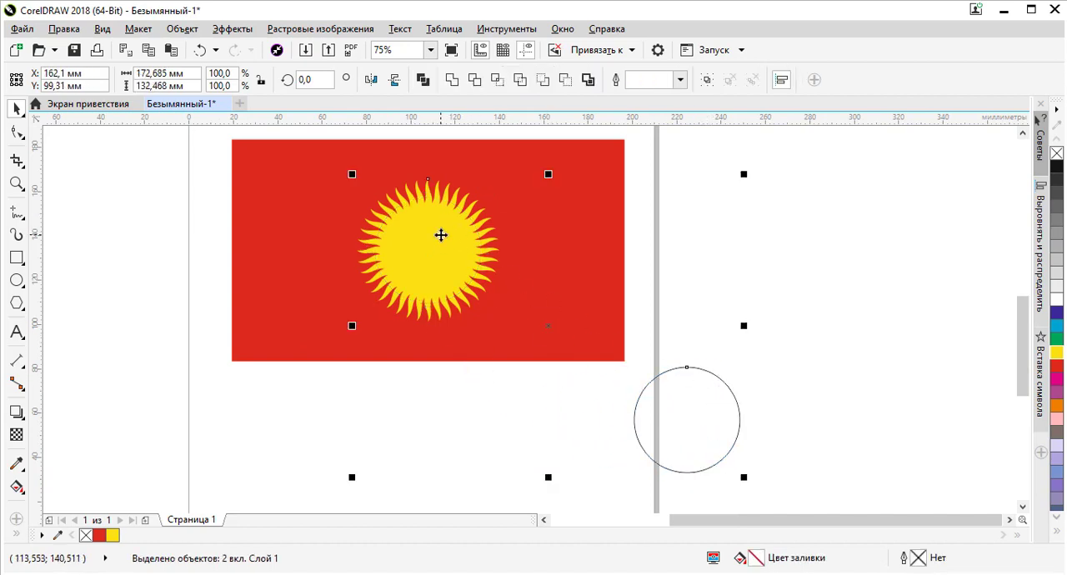
{"action": "key", "text": "c"}
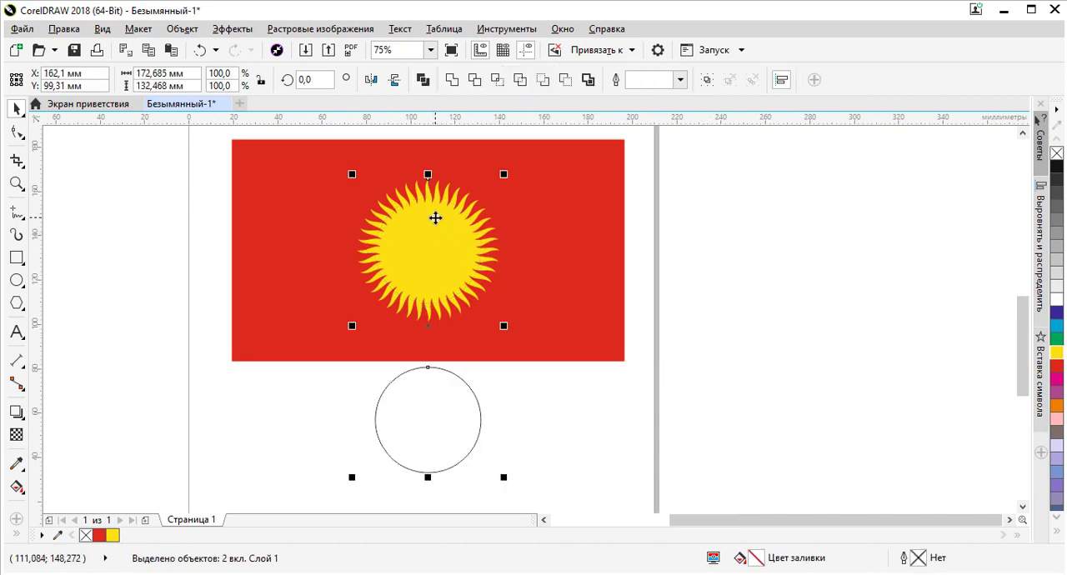
{"action": "key", "text": "e"}
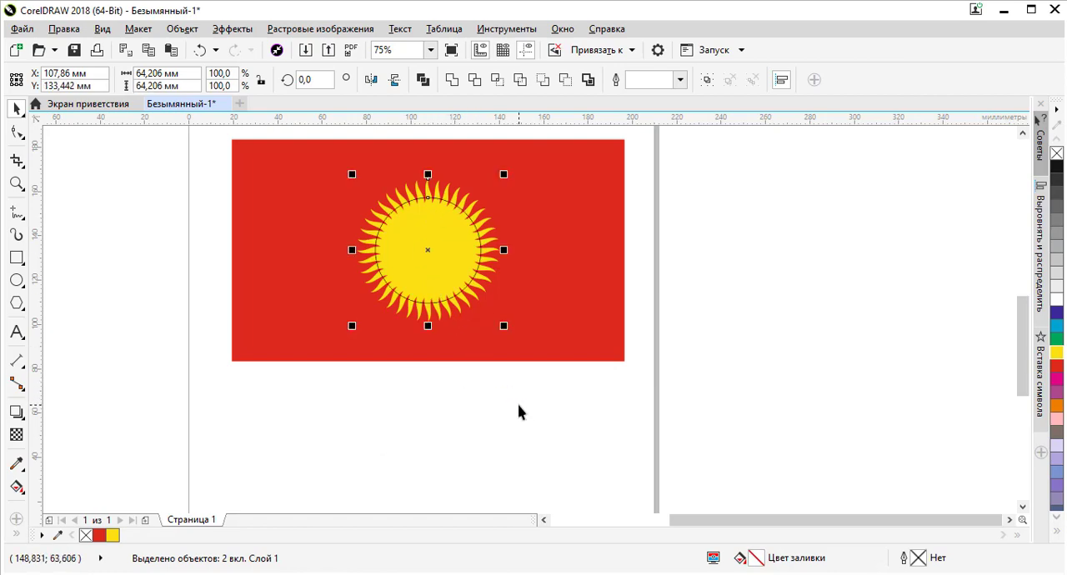
{"action": "left_click", "coordinate": [513, 431]}
Scale the circle down about its centre to about 39.1 mm in diameter so it clears the bases of the rays
{"action": "scroll", "coordinate": [419, 218], "scroll_direction": "up", "scroll_amount": 2}
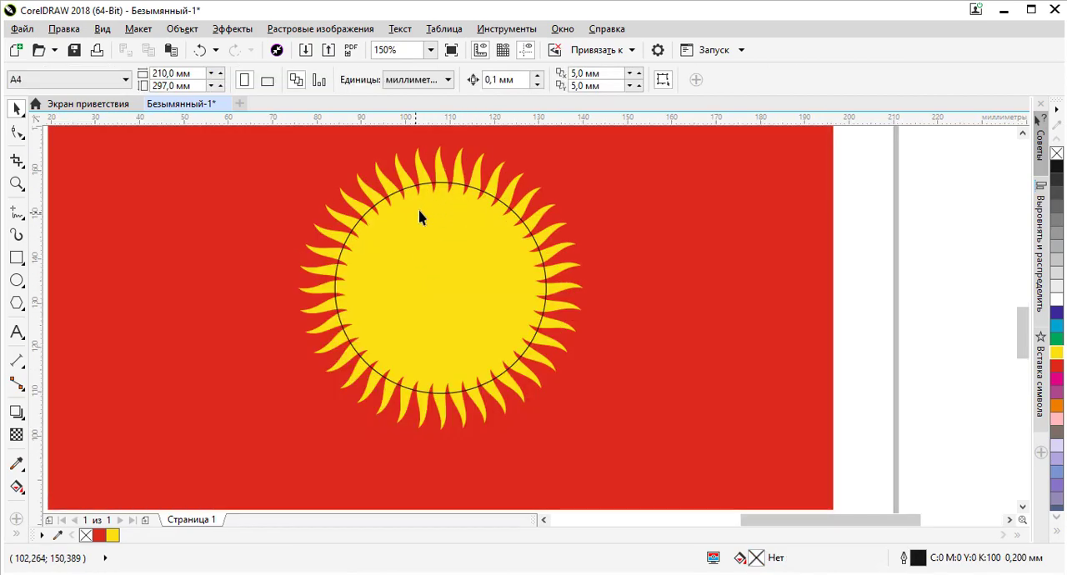
{"action": "left_click", "coordinate": [430, 208]}
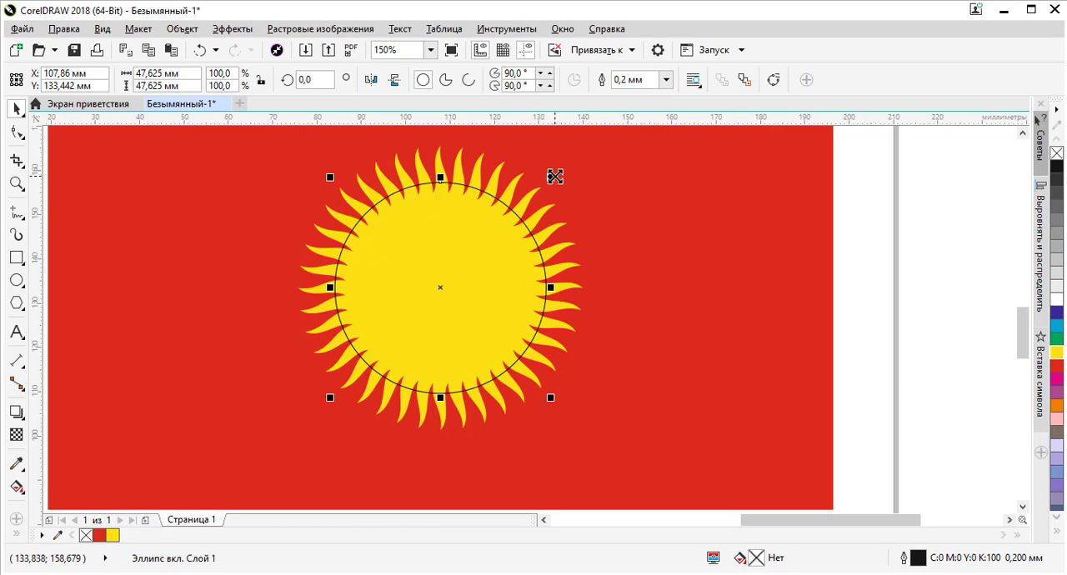
{"action": "left_click_drag", "start_coordinate": [555, 176], "coordinate": [579, 197]}
{"action": "scroll", "coordinate": [510, 203], "scroll_direction": "up", "scroll_amount": 4}
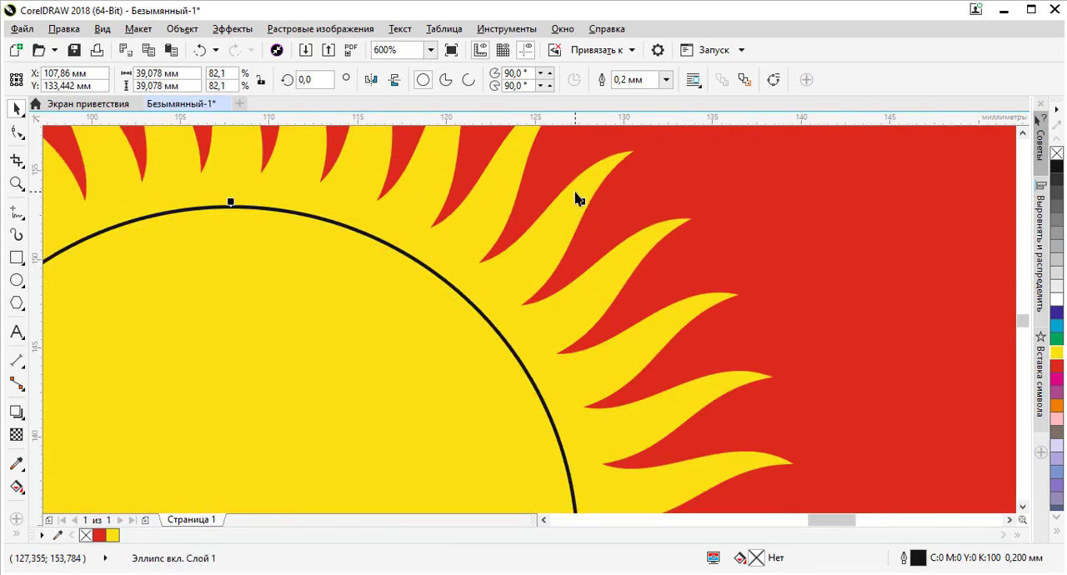
{"action": "scroll", "coordinate": [579, 198], "scroll_direction": "down", "scroll_amount": 6}
{"action": "scroll", "coordinate": [560, 207], "scroll_direction": "up", "scroll_amount": 2}
{"action": "scroll", "coordinate": [560, 207], "scroll_direction": "up", "scroll_amount": 2}
{"action": "scroll", "coordinate": [550, 208], "scroll_direction": "down", "scroll_amount": 2}
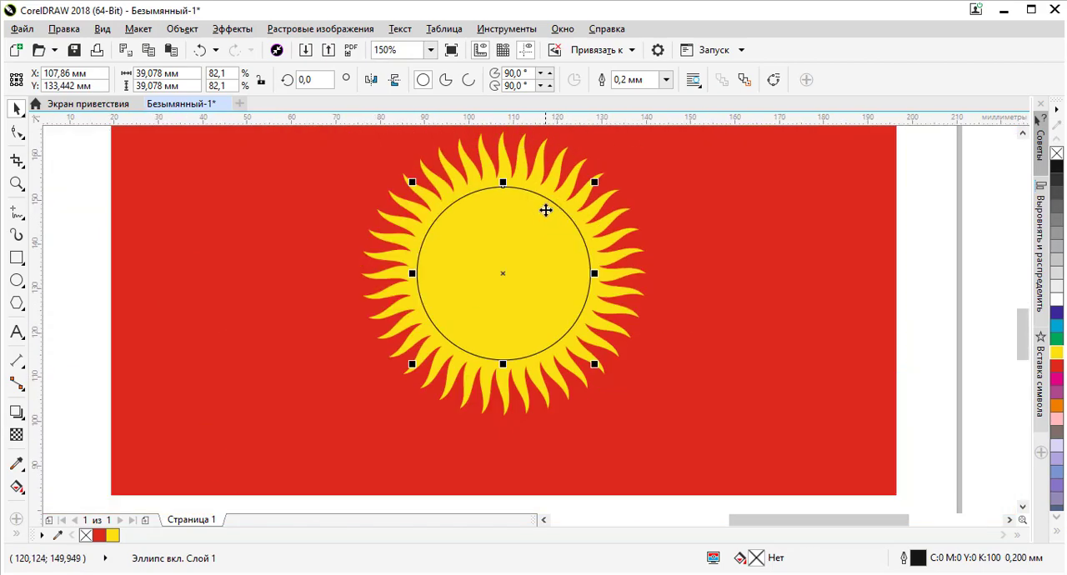
{"action": "scroll", "coordinate": [542, 209], "scroll_direction": "up", "scroll_amount": 2}
{"action": "scroll", "coordinate": [538, 213], "scroll_direction": "down", "scroll_amount": 2}
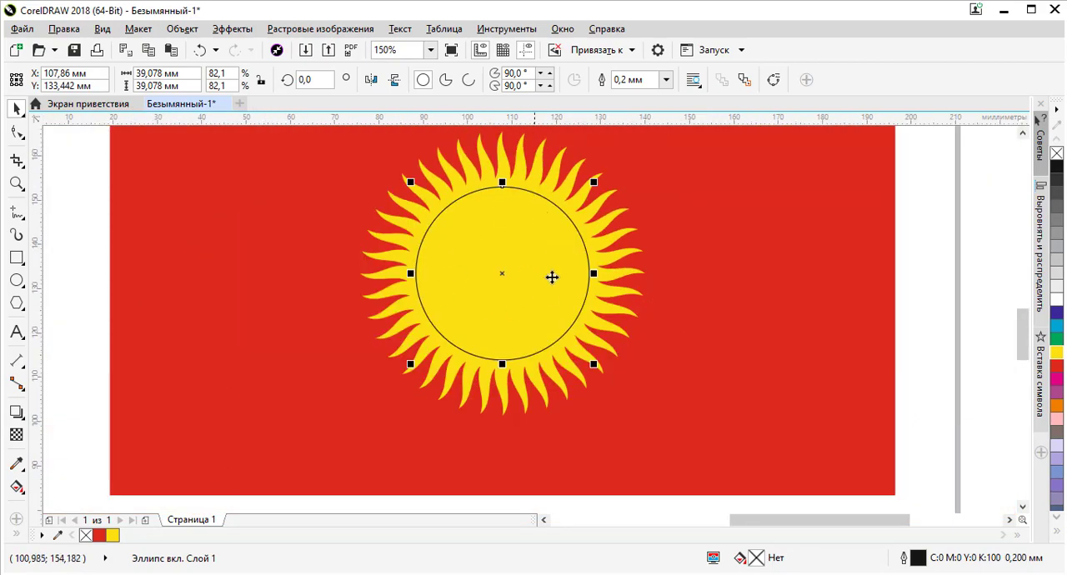
Fill the circle with the flag's red, remove its outline, and deselect it
{"action": "left_click", "coordinate": [100, 537]}
{"action": "left_click", "coordinate": [629, 80]}
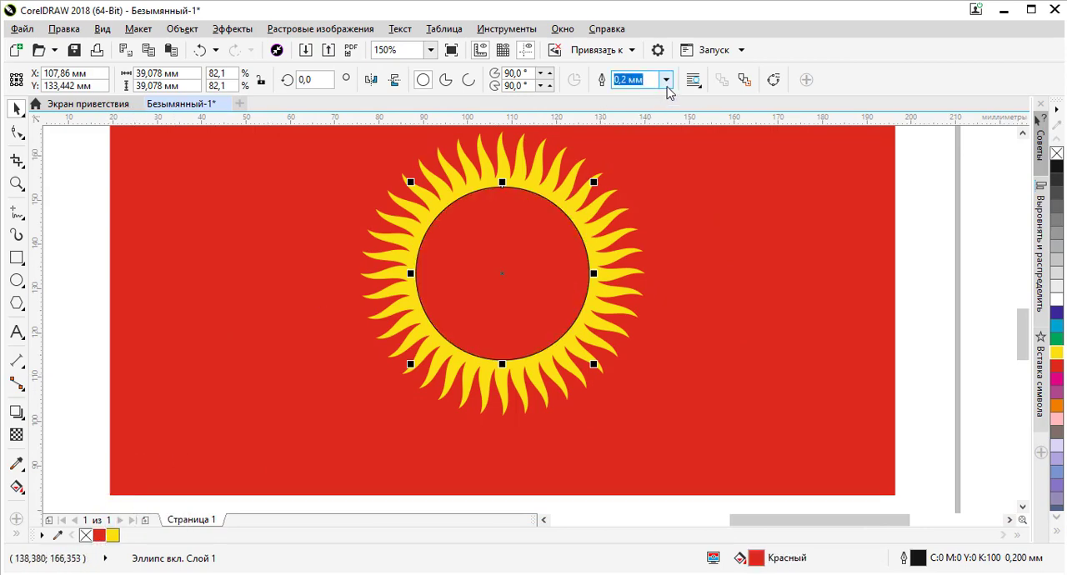
{"action": "left_click", "coordinate": [641, 100]}
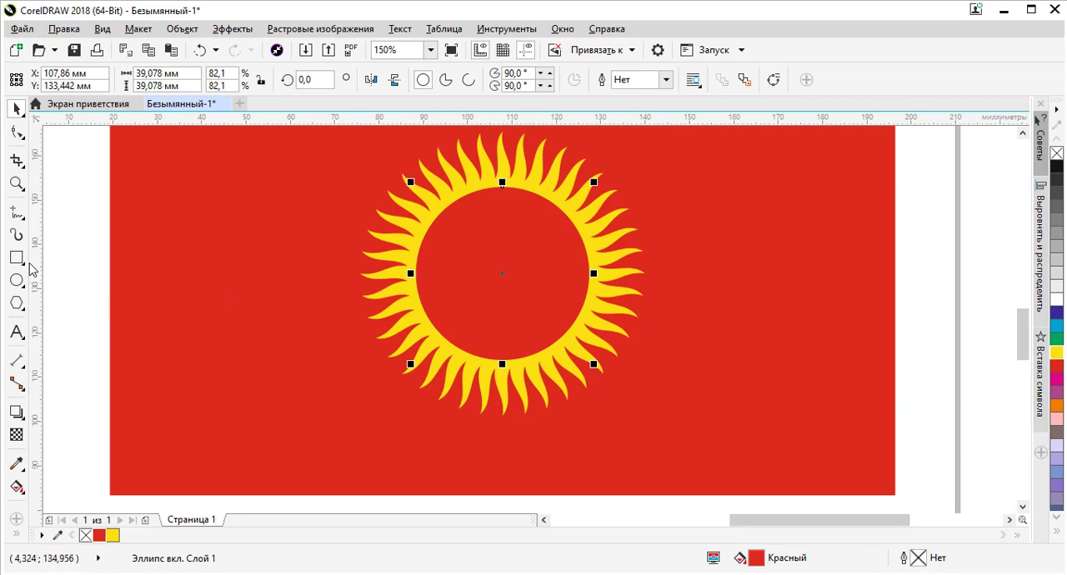
{"action": "left_click", "coordinate": [55, 231]}
Draw a second circle about 38.8 mm in diameter on the page below the red rectangle
{"action": "scroll", "coordinate": [511, 286], "scroll_direction": "down", "scroll_amount": 1}
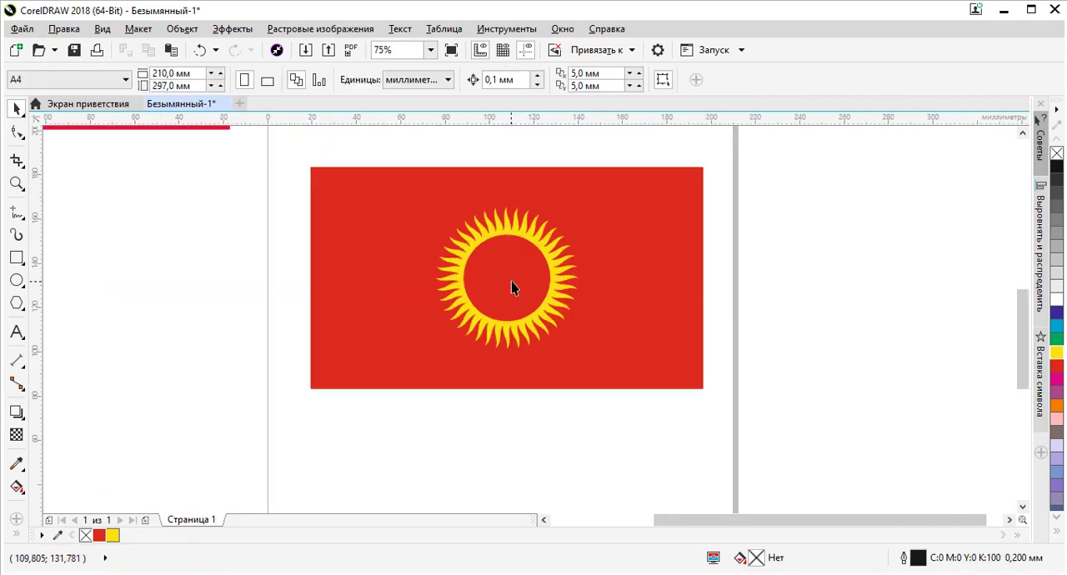
{"action": "scroll", "coordinate": [521, 275], "scroll_direction": "up", "scroll_amount": 2}
{"action": "scroll", "coordinate": [475, 178], "scroll_direction": "down", "scroll_amount": 1}
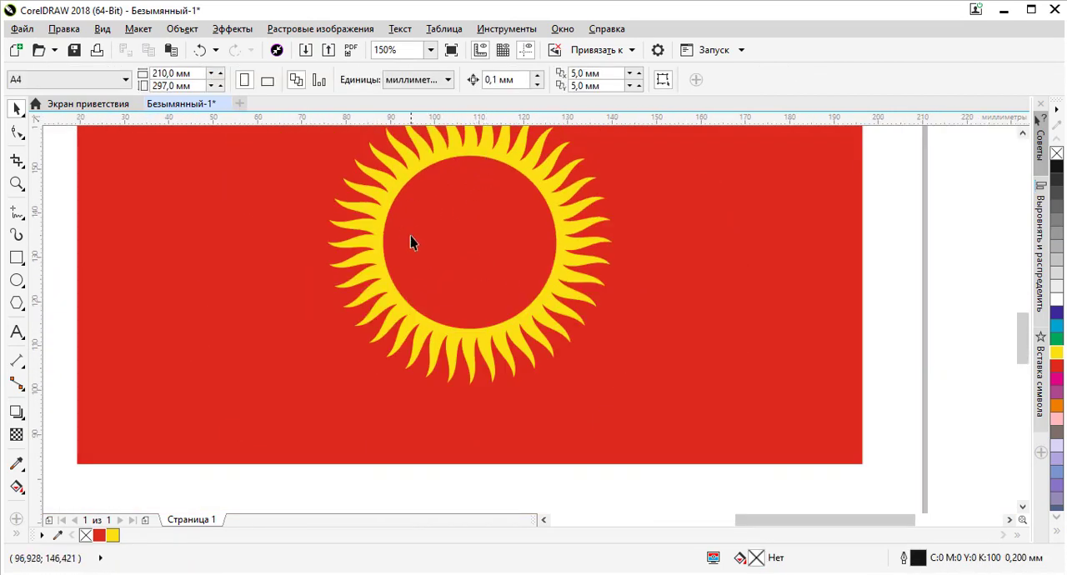
{"action": "left_click", "coordinate": [472, 192]}
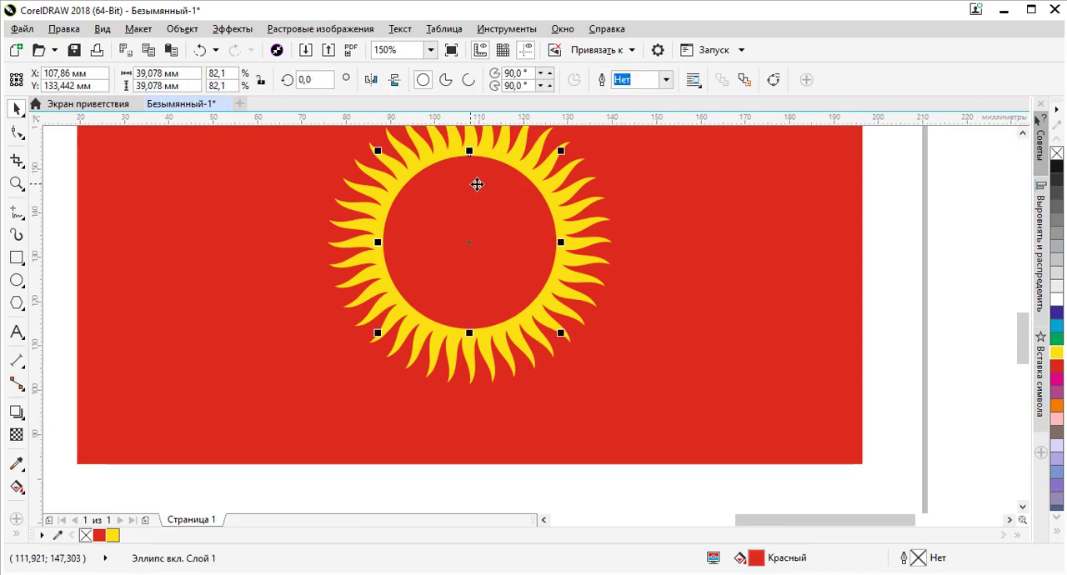
{"action": "scroll", "coordinate": [479, 187], "scroll_direction": "down", "scroll_amount": 1}
{"action": "scroll", "coordinate": [482, 184], "scroll_direction": "up", "scroll_amount": 2}
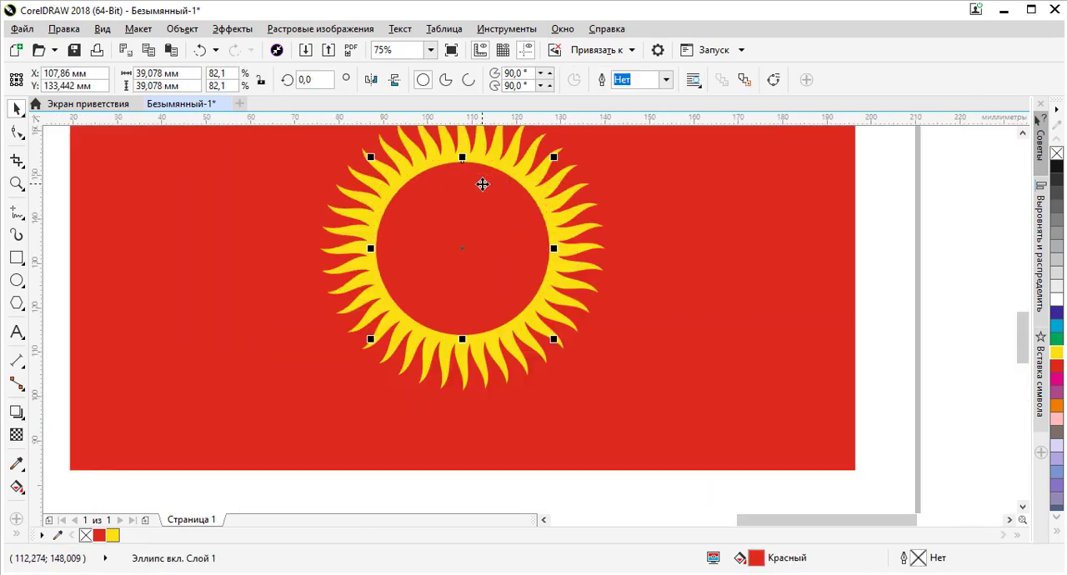
{"action": "scroll", "coordinate": [480, 183], "scroll_direction": "down", "scroll_amount": 2}
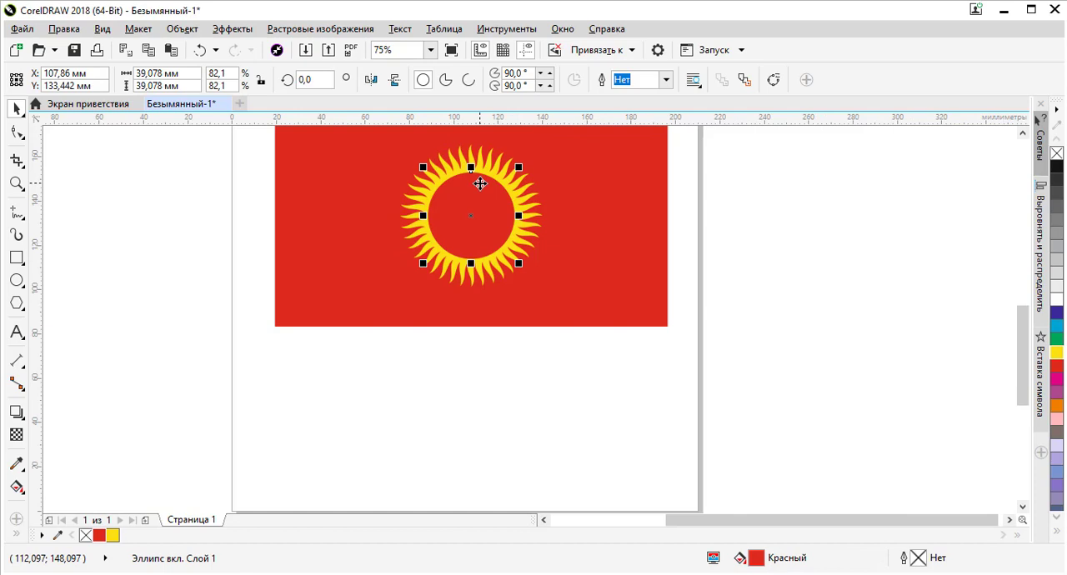
{"action": "left_click", "coordinate": [17, 282]}
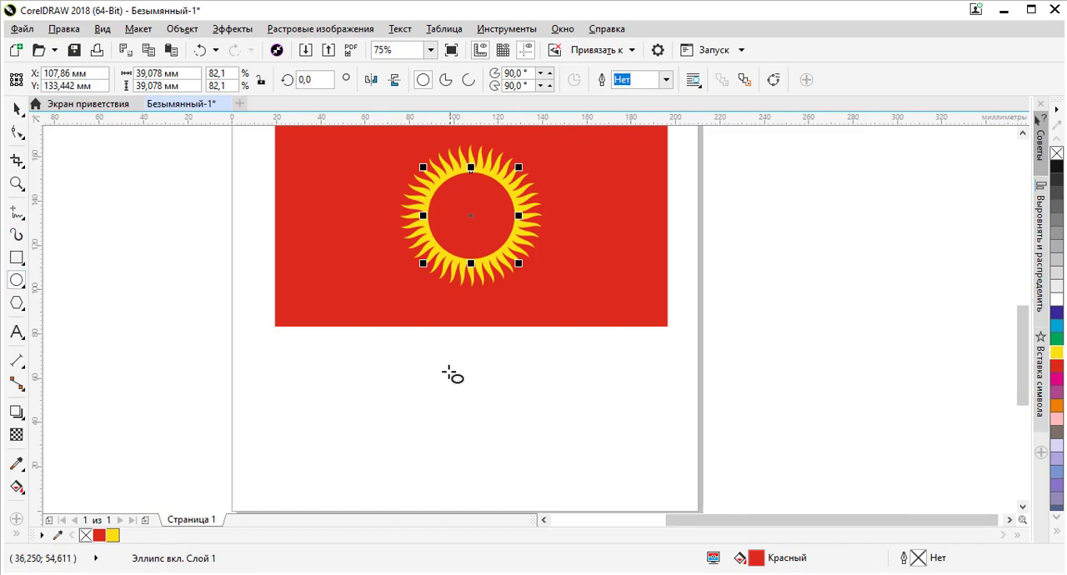
{"action": "left_click_drag", "start_coordinate": [448, 372], "coordinate": [538, 450]}
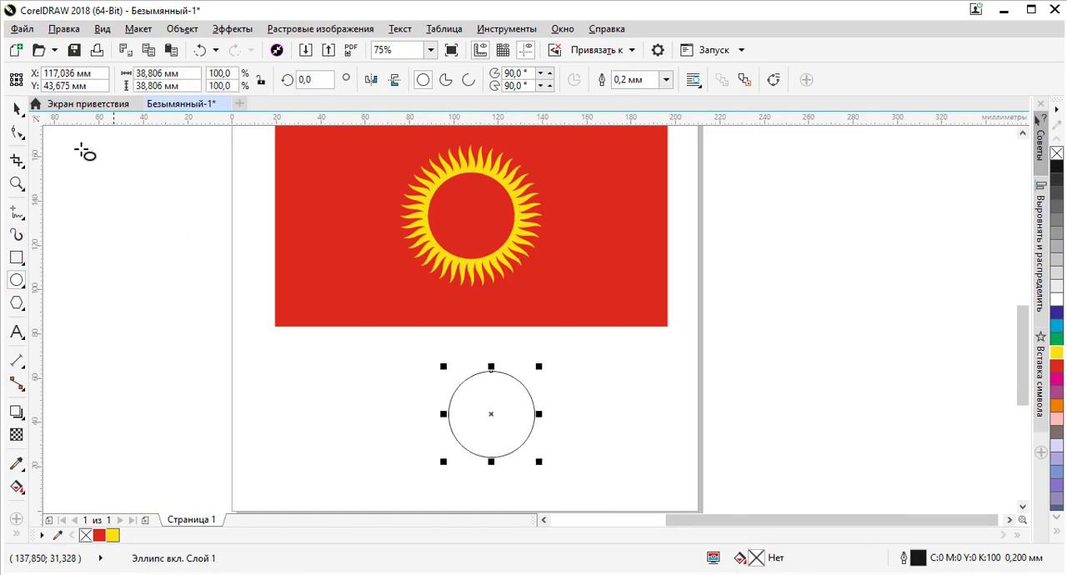
Align the new circle to the centre of the sun's red circle both vertically and horizontally
{"action": "left_click", "coordinate": [16, 108]}
{"action": "left_click", "coordinate": [472, 208], "text": "shift"}
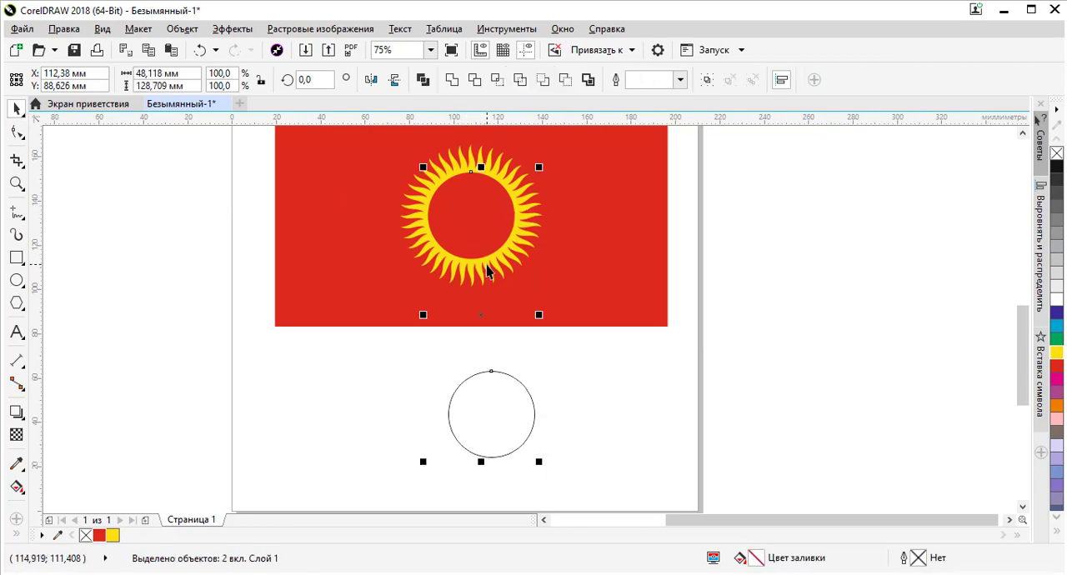
{"action": "key", "text": "e"}
{"action": "key", "text": "c"}
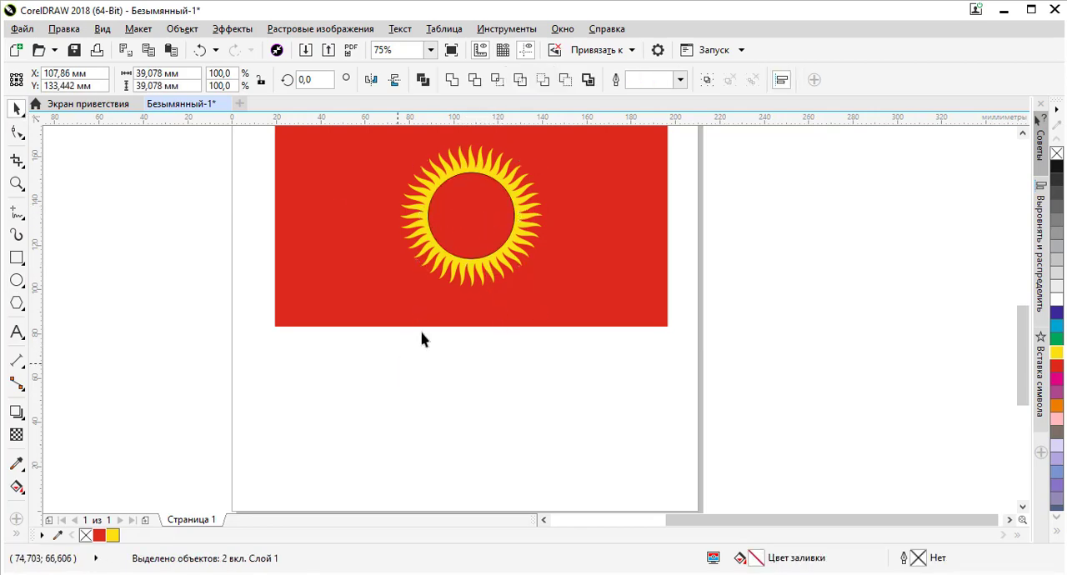
Scale the outlined circle down about its centre to about 34.1 mm in diameter, inside the red circle
{"action": "left_click", "coordinate": [473, 198]}
{"action": "scroll", "coordinate": [473, 196], "scroll_direction": "up", "scroll_amount": 2}
{"action": "left_click_drag", "start_coordinate": [559, 148], "coordinate": [547, 148]}
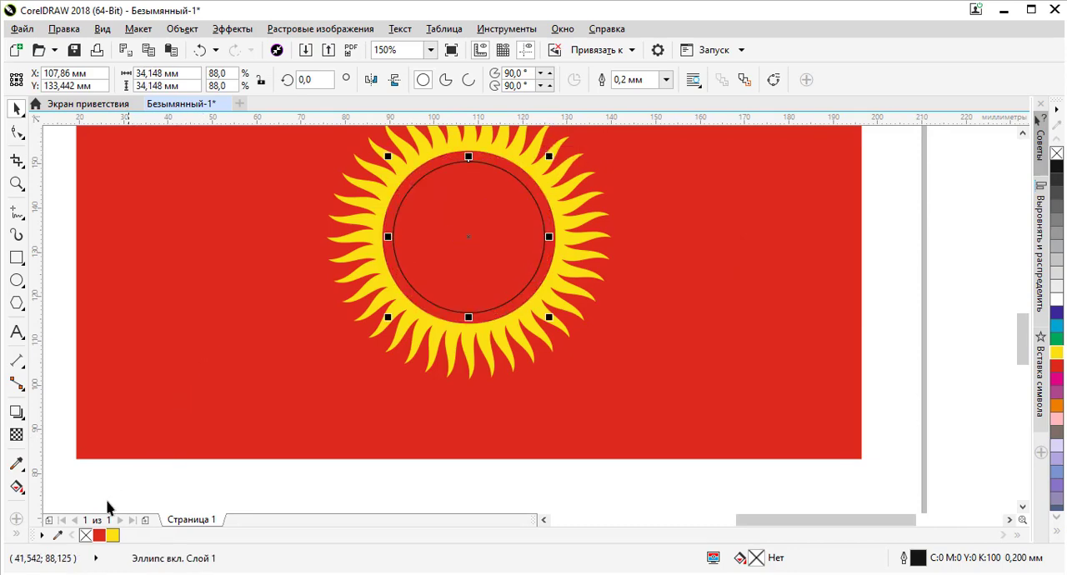
Fill the inner circle with the sun's yellow, remove its outline, and deselect it
{"action": "left_click", "coordinate": [112, 535]}
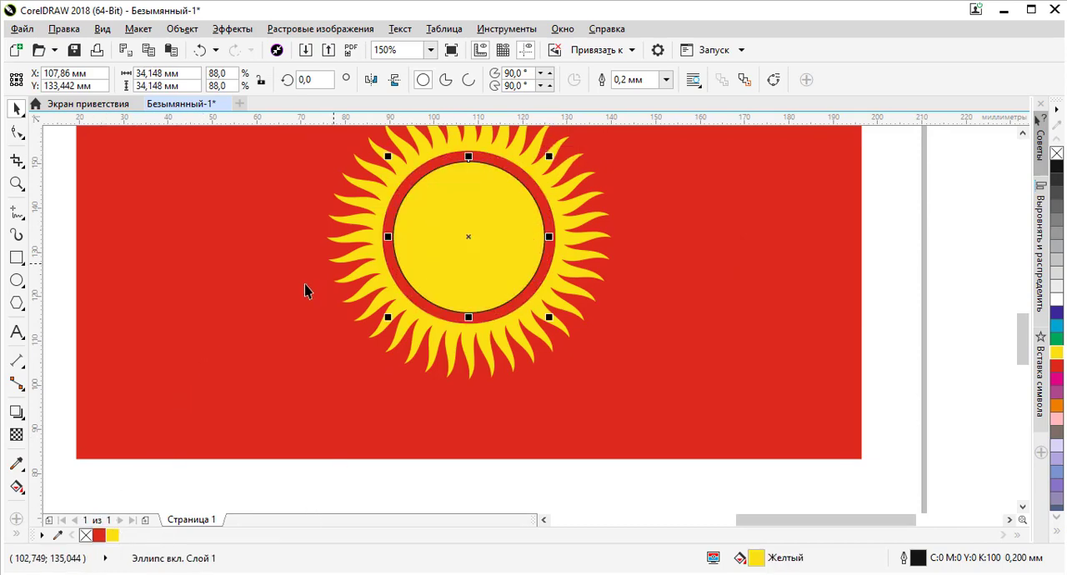
{"action": "left_click", "coordinate": [445, 260]}
{"action": "left_click", "coordinate": [445, 260]}
{"action": "right_click", "coordinate": [1056, 153]}
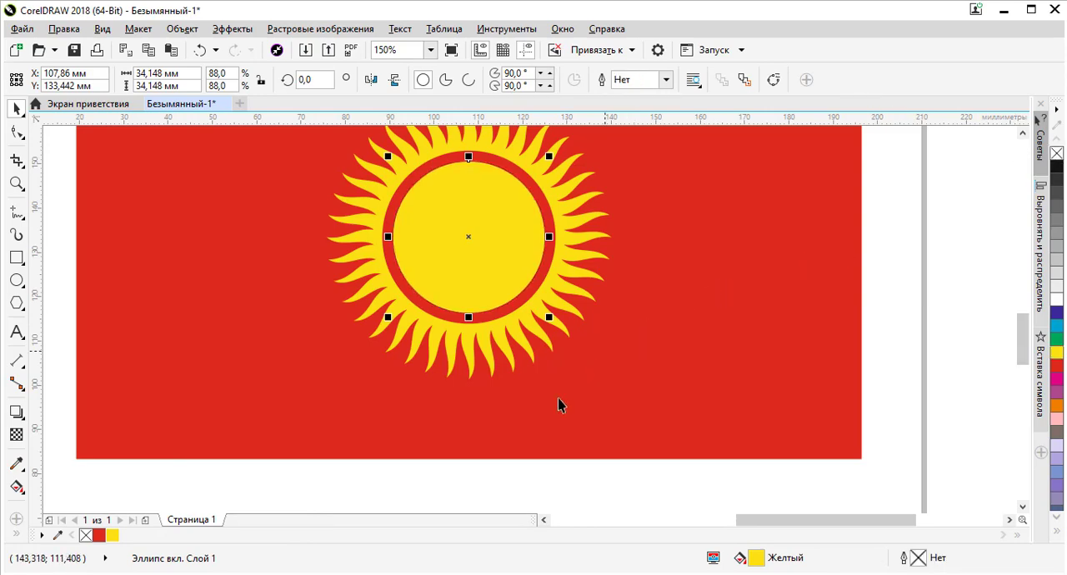
{"action": "left_click", "coordinate": [485, 481]}
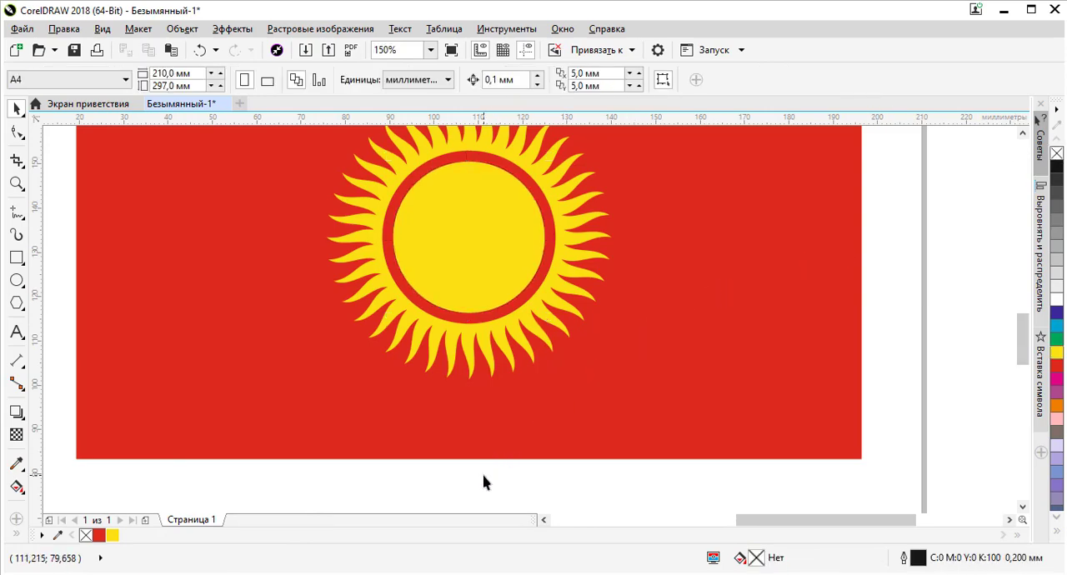
Delete the yellow inner circle from the middle of the sun
{"action": "left_click", "coordinate": [506, 243]}
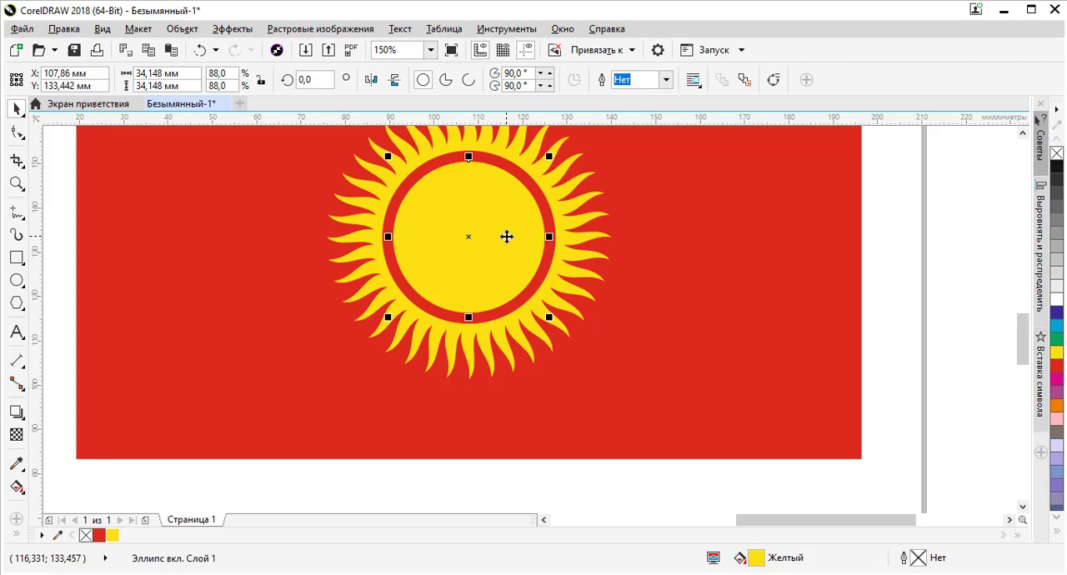
{"action": "key", "text": "Delete"}
{"action": "left_click", "coordinate": [494, 214]}
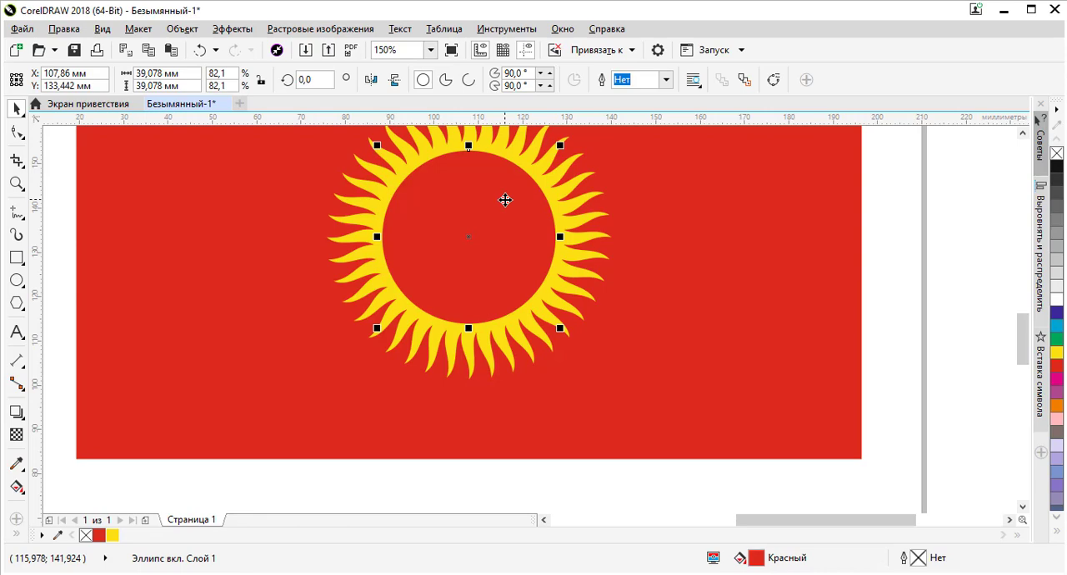
{"action": "scroll", "coordinate": [486, 231], "scroll_direction": "down", "scroll_amount": 2}
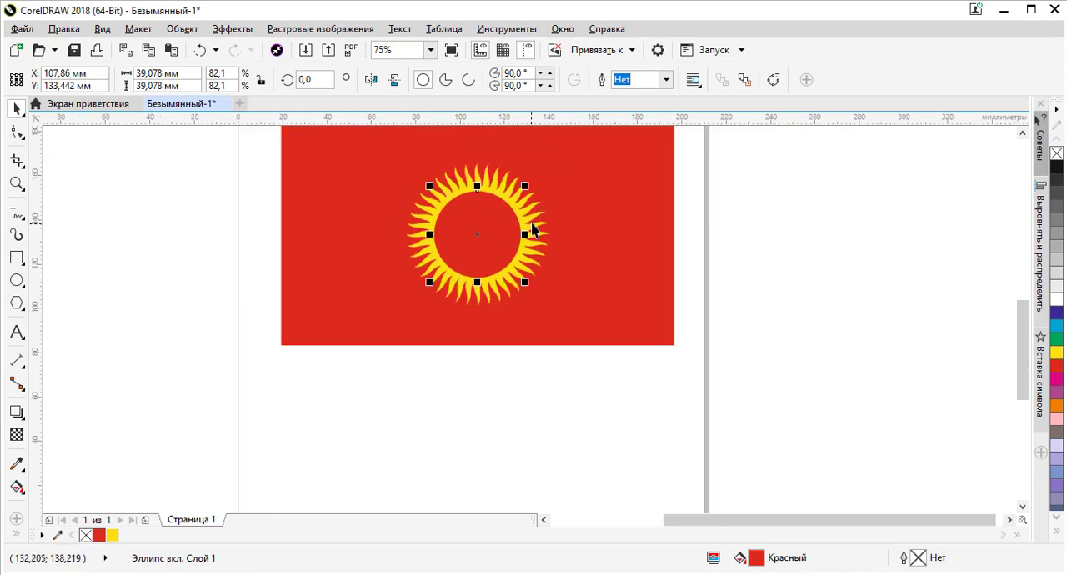
{"action": "left_click", "coordinate": [534, 223]}
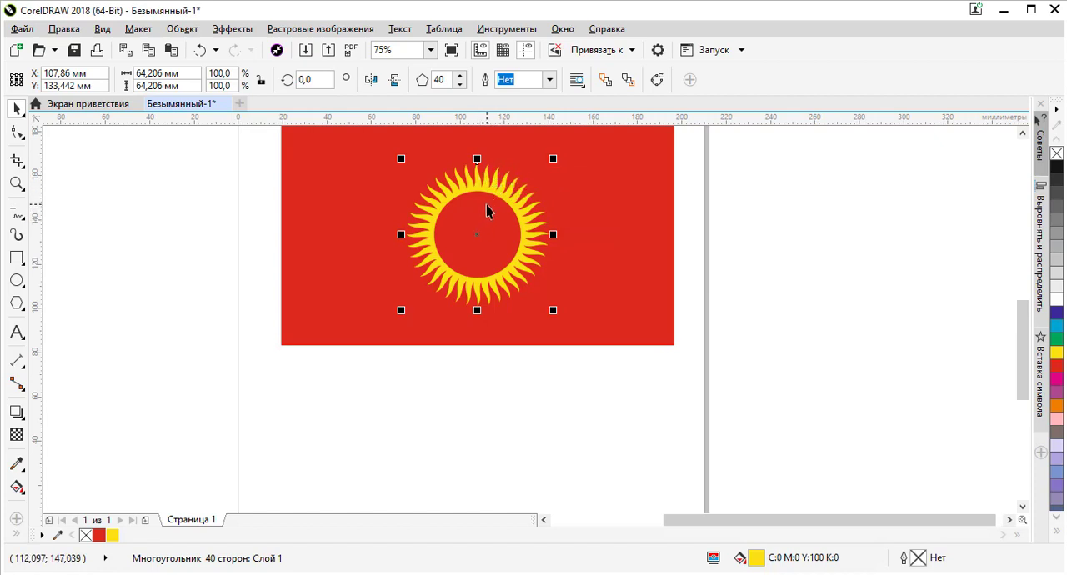
Try moving a duplicate of the red circle off the sun to the page below the red rectangle, and delete it
{"action": "left_click", "coordinate": [488, 210]}
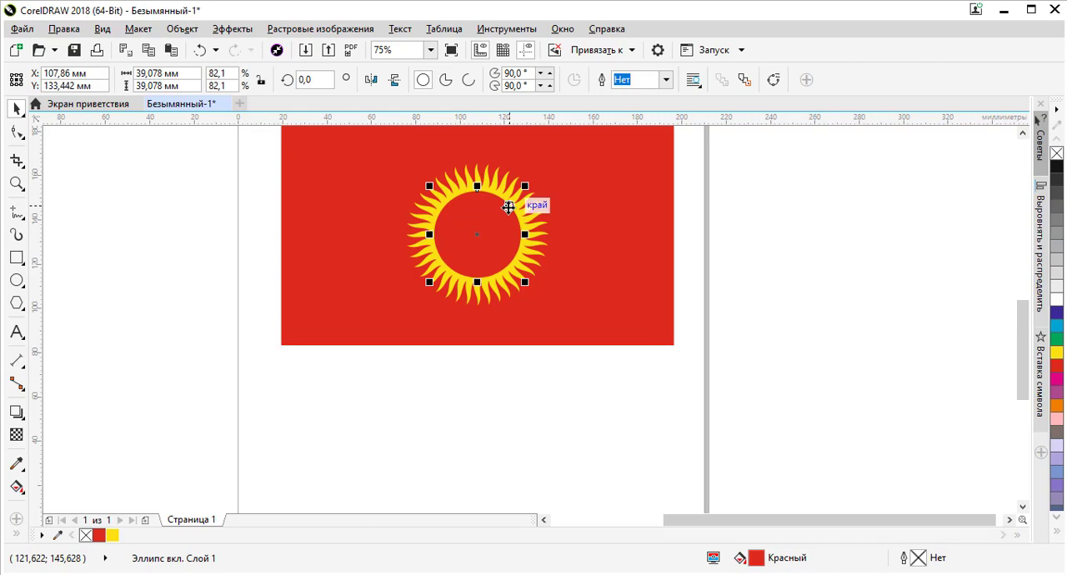
{"action": "left_click", "coordinate": [734, 260]}
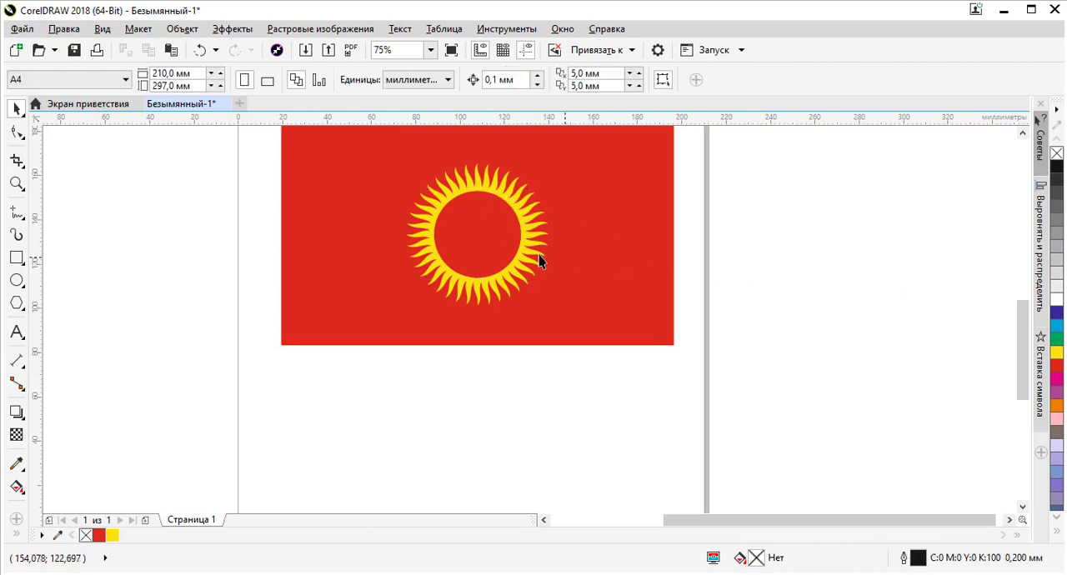
{"action": "left_click_drag", "start_coordinate": [481, 236], "coordinate": [527, 421]}
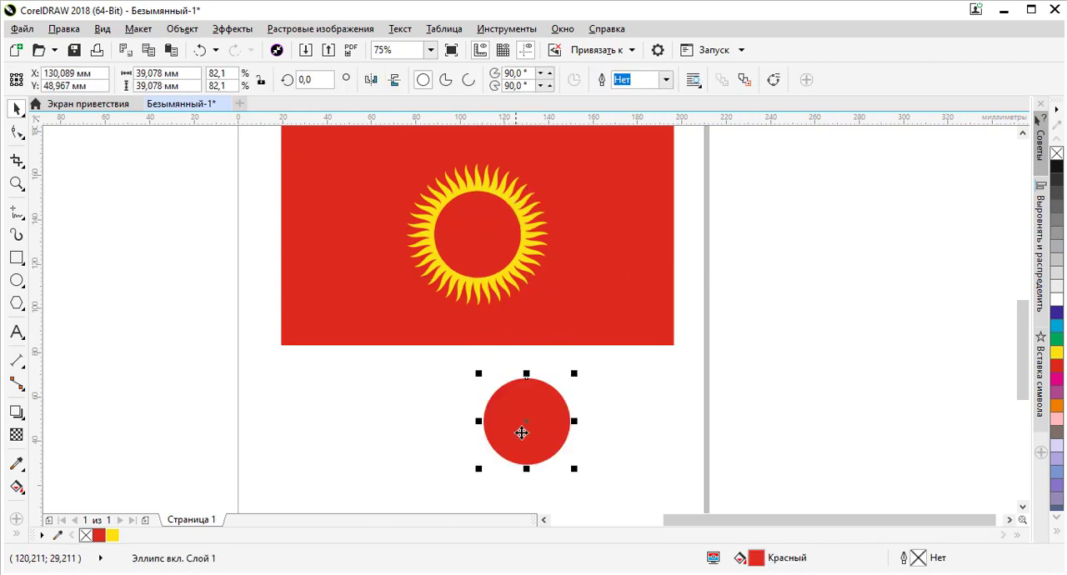
{"action": "left_click", "coordinate": [472, 233]}
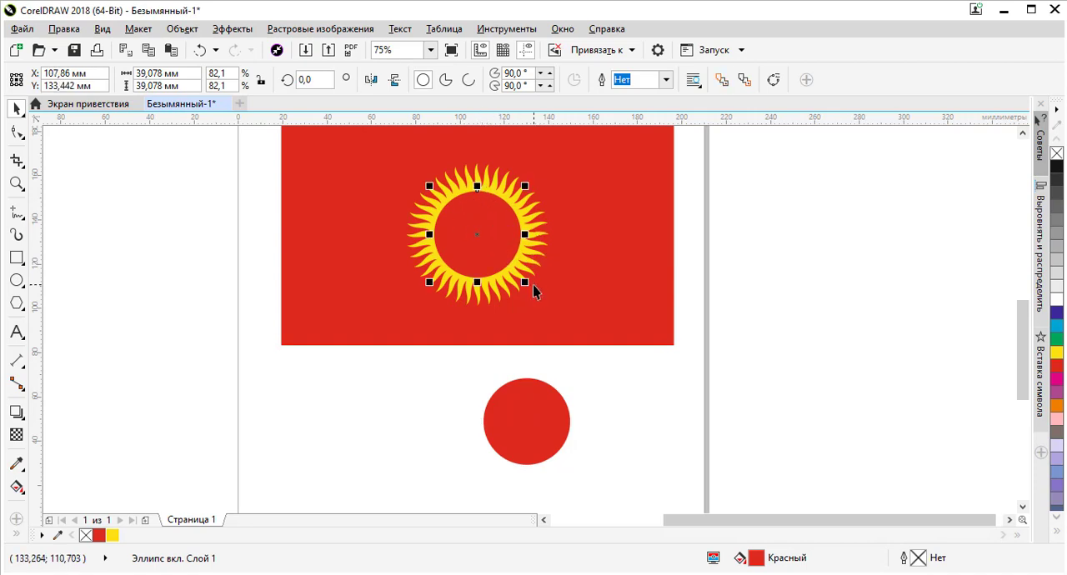
{"action": "left_click", "coordinate": [562, 426]}
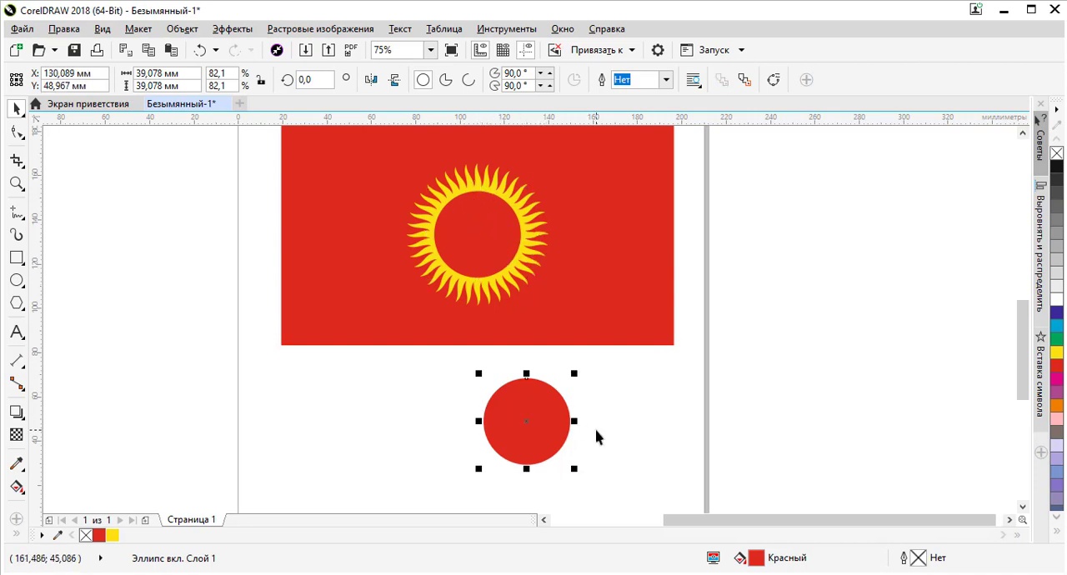
{"action": "key", "text": "Delete"}
Duplicate the sun's red circle in place and scale the copy about its centre to about 36.3 mm in diameter
{"action": "left_click", "coordinate": [477, 234]}
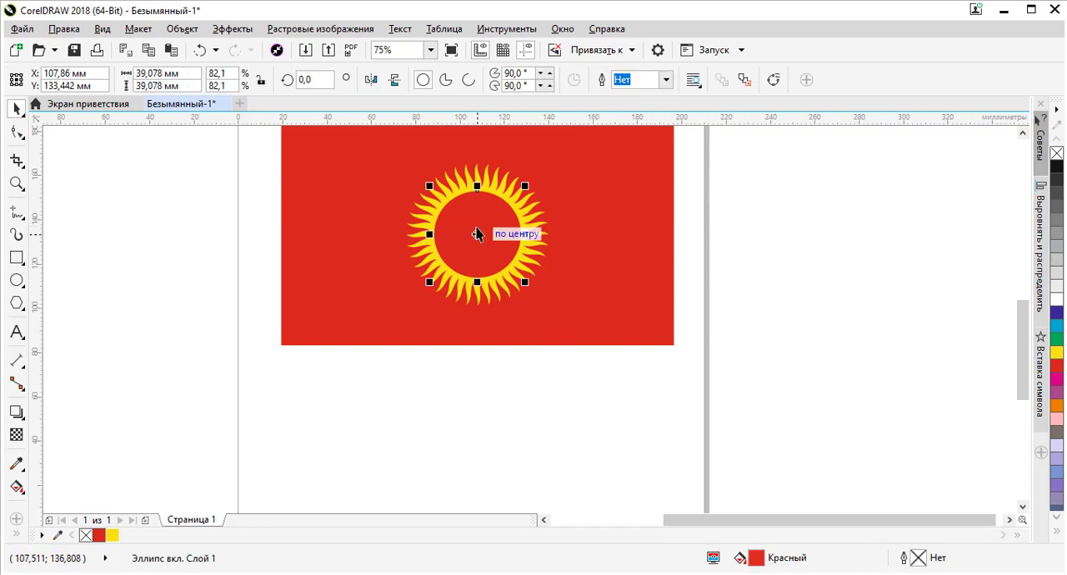
{"action": "scroll", "coordinate": [475, 209], "scroll_direction": "up", "scroll_amount": 2}
{"action": "scroll", "coordinate": [476, 209], "scroll_direction": "down", "scroll_amount": 1}
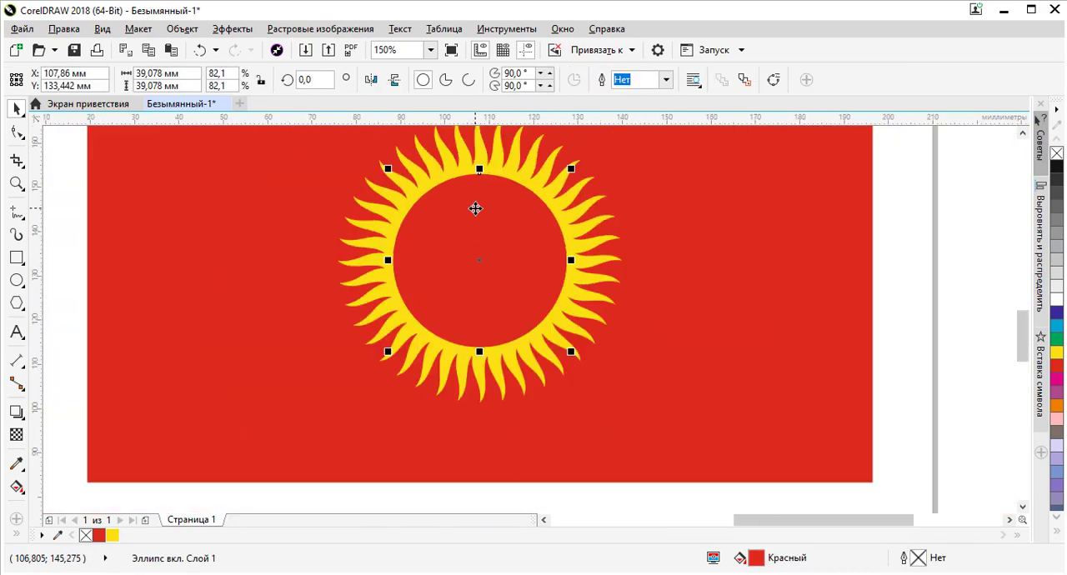
{"action": "left_click_drag", "start_coordinate": [571, 170], "coordinate": [560, 170]}
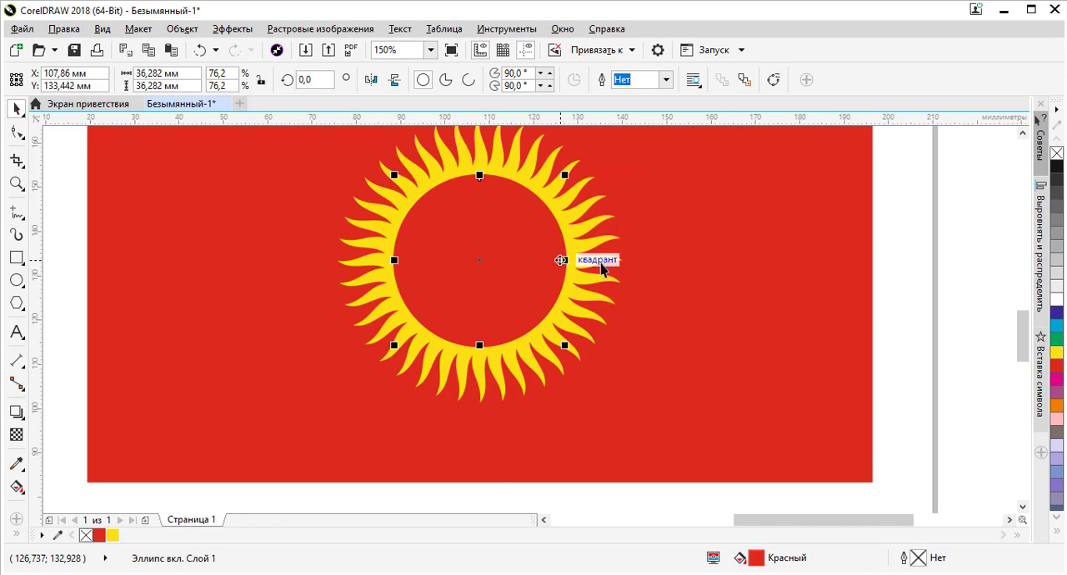
Fill the scaled circle copy with the sun's yellow so a thin red ring surrounds it, and deselect it
{"action": "left_click", "coordinate": [113, 536]}
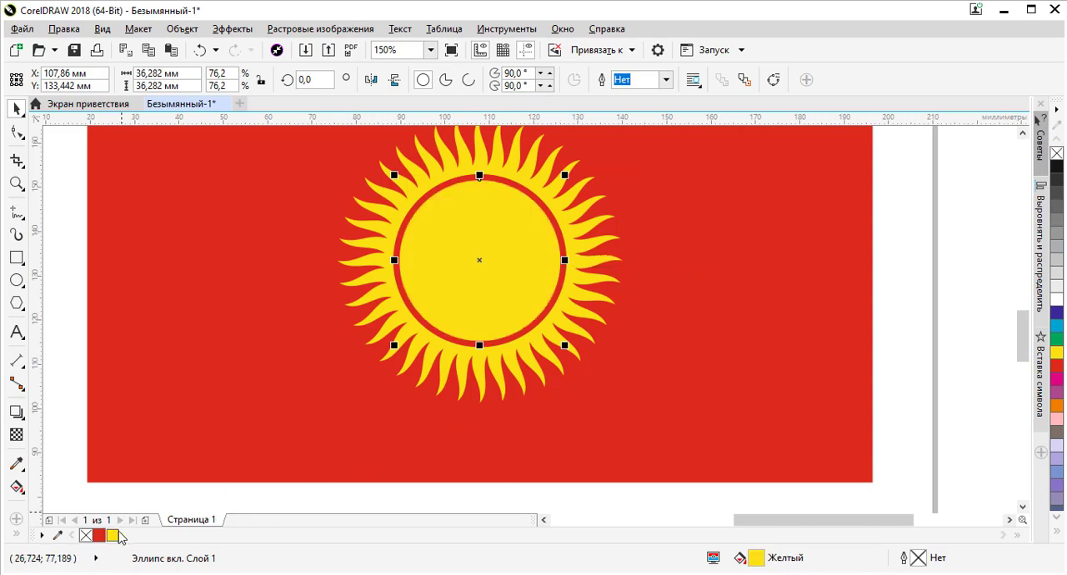
{"action": "left_click", "coordinate": [383, 498]}
{"action": "scroll", "coordinate": [528, 167], "scroll_direction": "down", "scroll_amount": 2}
{"action": "scroll", "coordinate": [514, 170], "scroll_direction": "up", "scroll_amount": 4}
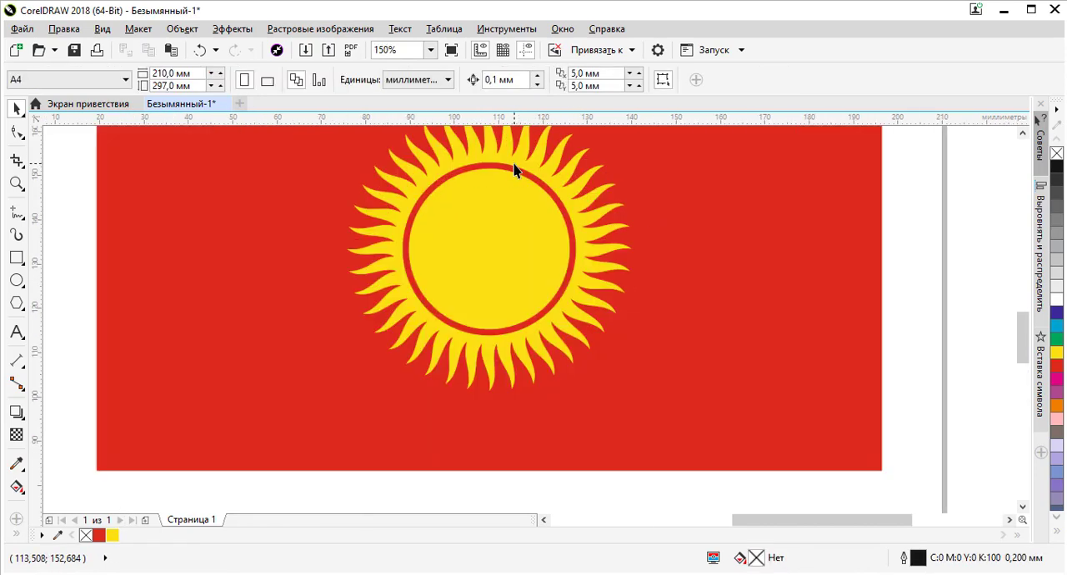
Move the reference flag image onto the page, directly above the redrawn red rectangle
{"action": "scroll", "coordinate": [514, 170], "scroll_direction": "down", "scroll_amount": 2}
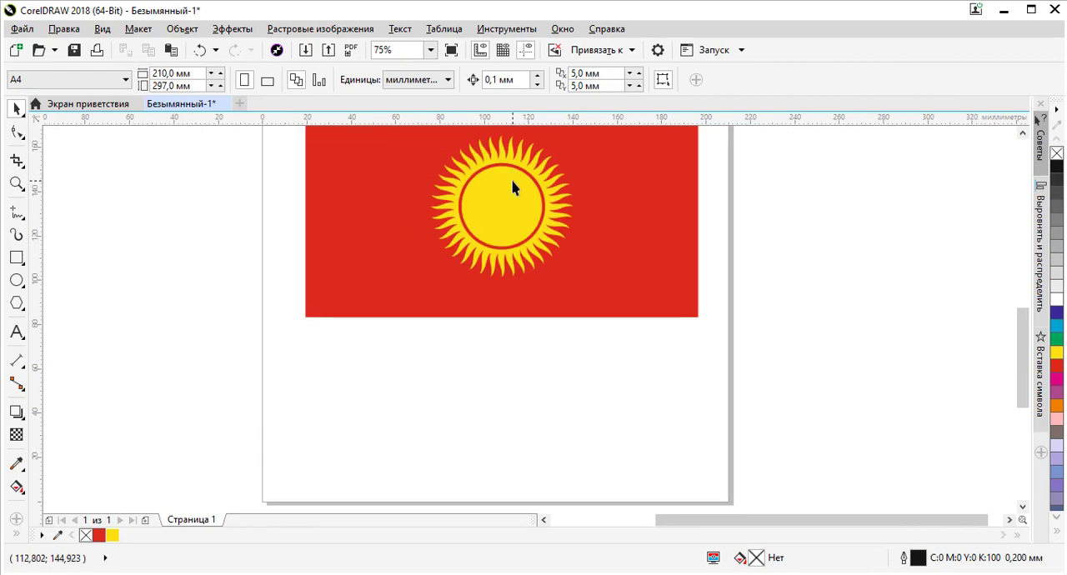
{"action": "scroll", "coordinate": [514, 185], "scroll_direction": "down", "scroll_amount": 3}
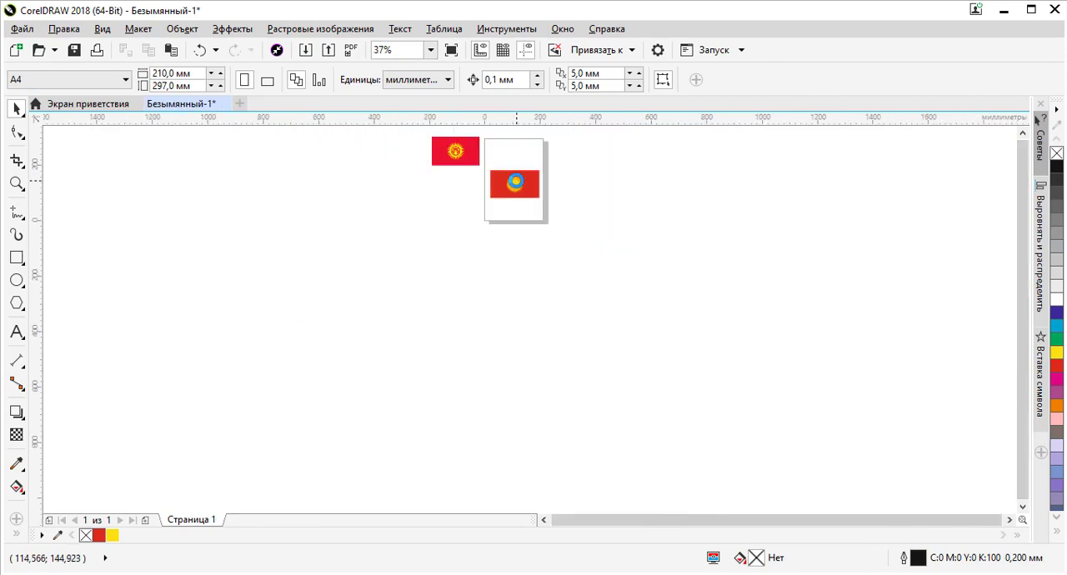
{"action": "scroll", "coordinate": [488, 147], "scroll_direction": "up", "scroll_amount": 3}
{"action": "scroll", "coordinate": [212, 219], "scroll_direction": "up", "scroll_amount": 1}
{"action": "scroll", "coordinate": [212, 218], "scroll_direction": "down", "scroll_amount": 1}
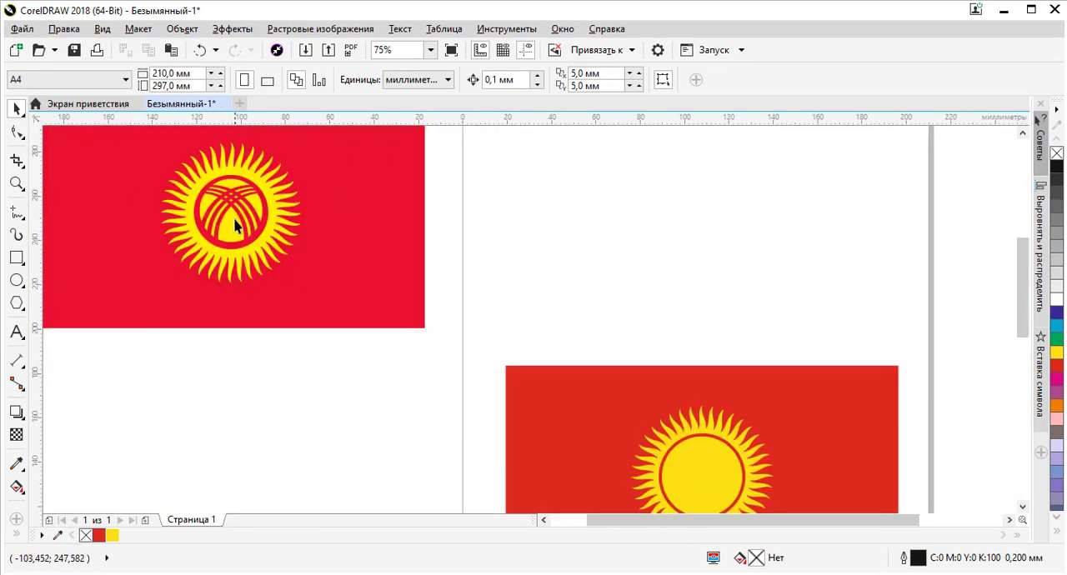
{"action": "left_click_drag", "start_coordinate": [239, 220], "coordinate": [692, 255]}
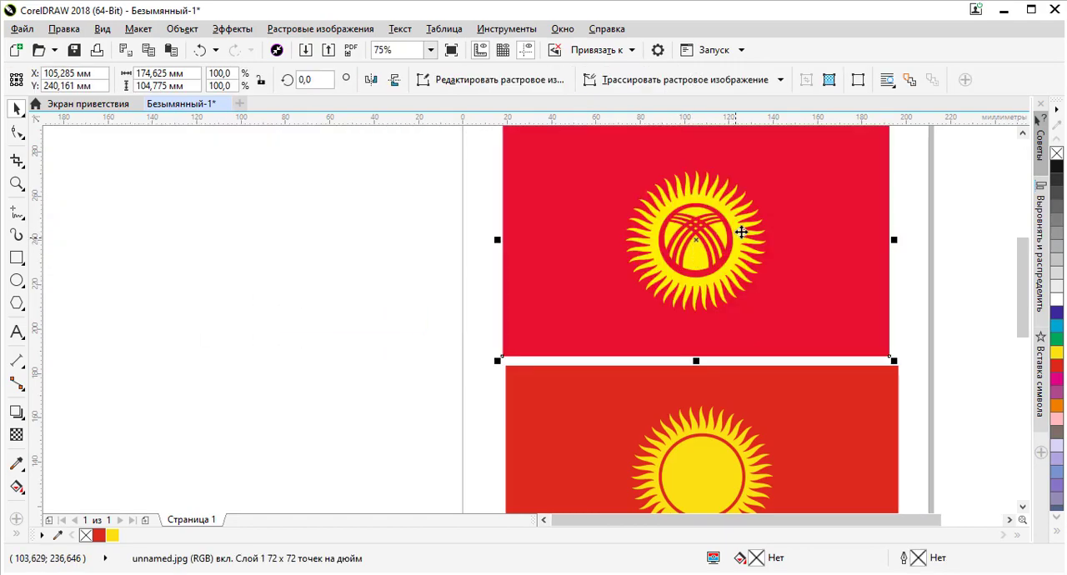
Compare the red ring around the emblem in the reference sun with the redrawn yellow and red circles
{"action": "scroll", "coordinate": [708, 227], "scroll_direction": "up", "scroll_amount": 2}
{"action": "scroll", "coordinate": [696, 176], "scroll_direction": "down", "scroll_amount": 1}
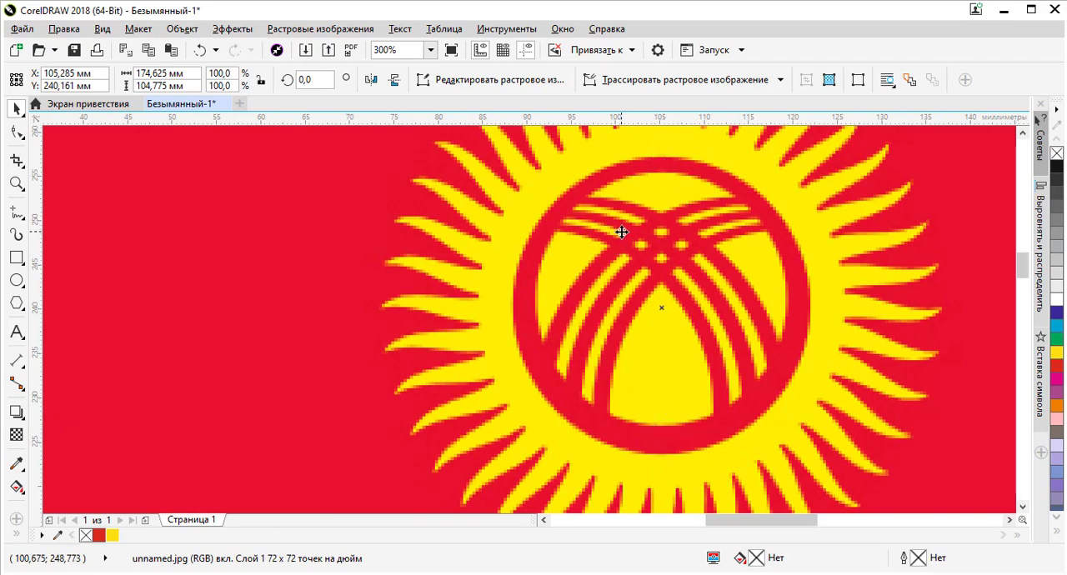
{"action": "scroll", "coordinate": [622, 233], "scroll_direction": "down", "scroll_amount": 2}
{"action": "scroll", "coordinate": [614, 340], "scroll_direction": "down", "scroll_amount": 1}
{"action": "scroll", "coordinate": [617, 389], "scroll_direction": "up", "scroll_amount": 1}
{"action": "scroll", "coordinate": [653, 278], "scroll_direction": "up", "scroll_amount": 1}
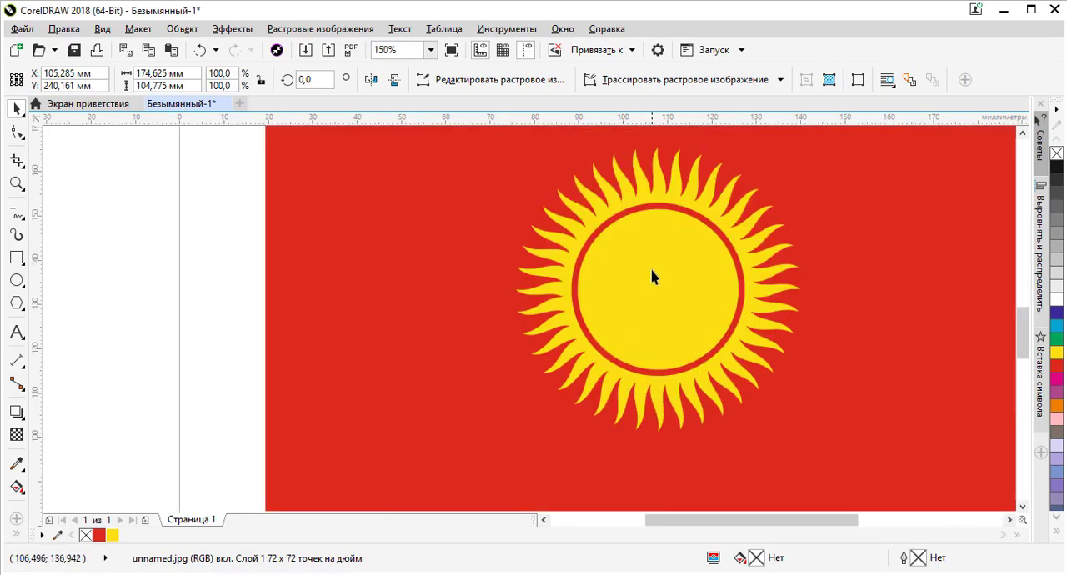
{"action": "left_click", "coordinate": [653, 278]}
{"action": "scroll", "coordinate": [673, 252], "scroll_direction": "up", "scroll_amount": 1}
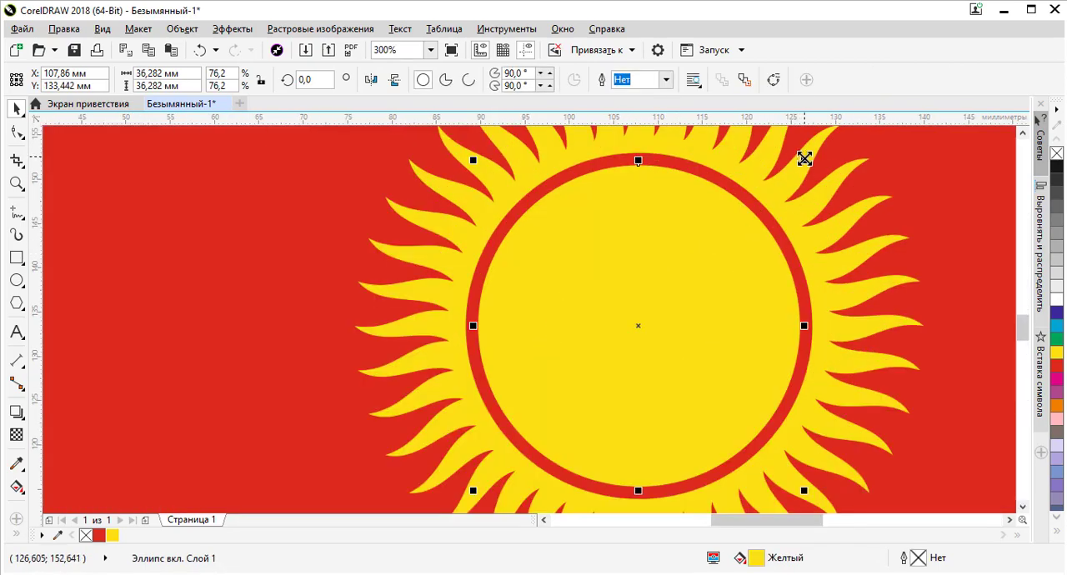
{"action": "left_click", "coordinate": [725, 182]}
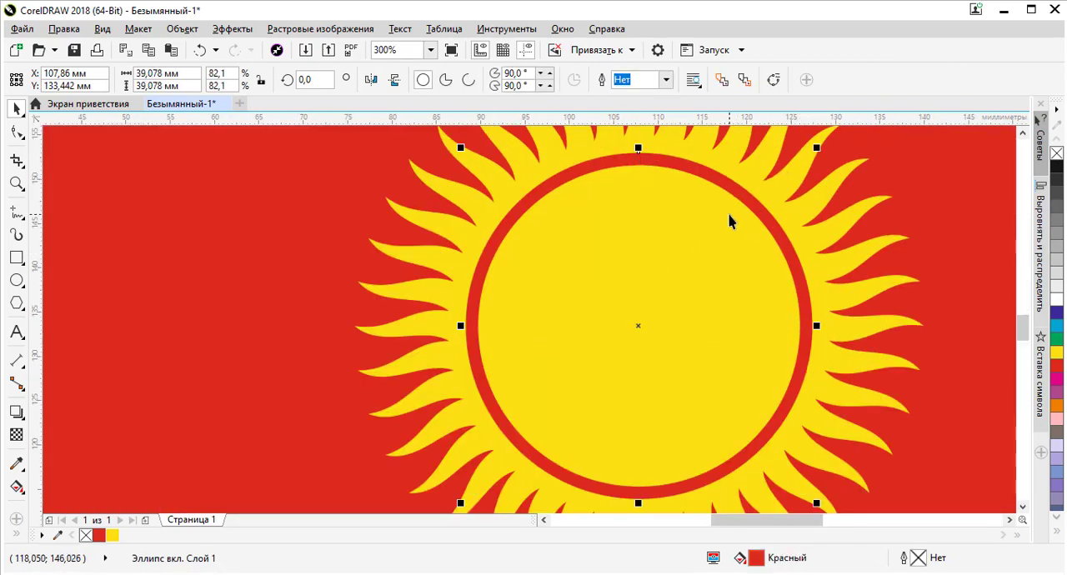
{"action": "left_click", "coordinate": [731, 220], "text": "shift"}
{"action": "scroll", "coordinate": [773, 287], "scroll_direction": "down", "scroll_amount": 3}
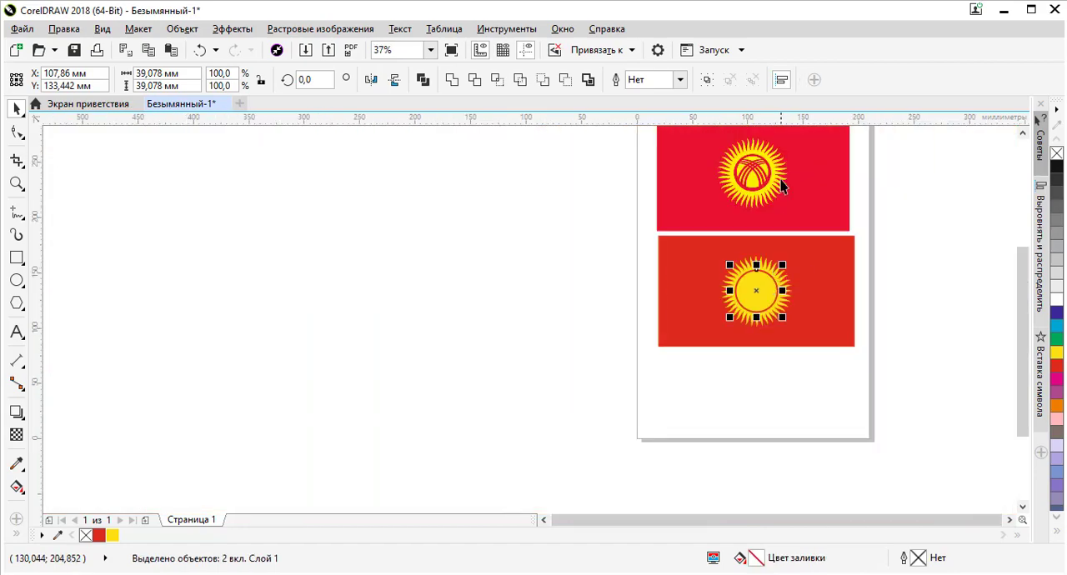
{"action": "scroll", "coordinate": [781, 185], "scroll_direction": "up", "scroll_amount": 2}
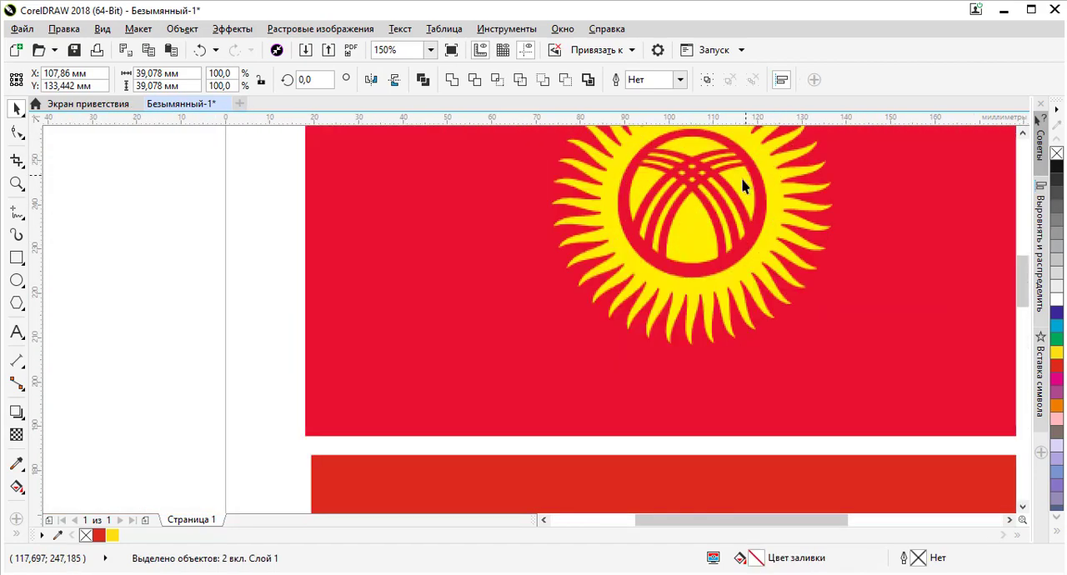
{"action": "scroll", "coordinate": [745, 185], "scroll_direction": "down", "scroll_amount": 2}
{"action": "left_click", "coordinate": [856, 323]}
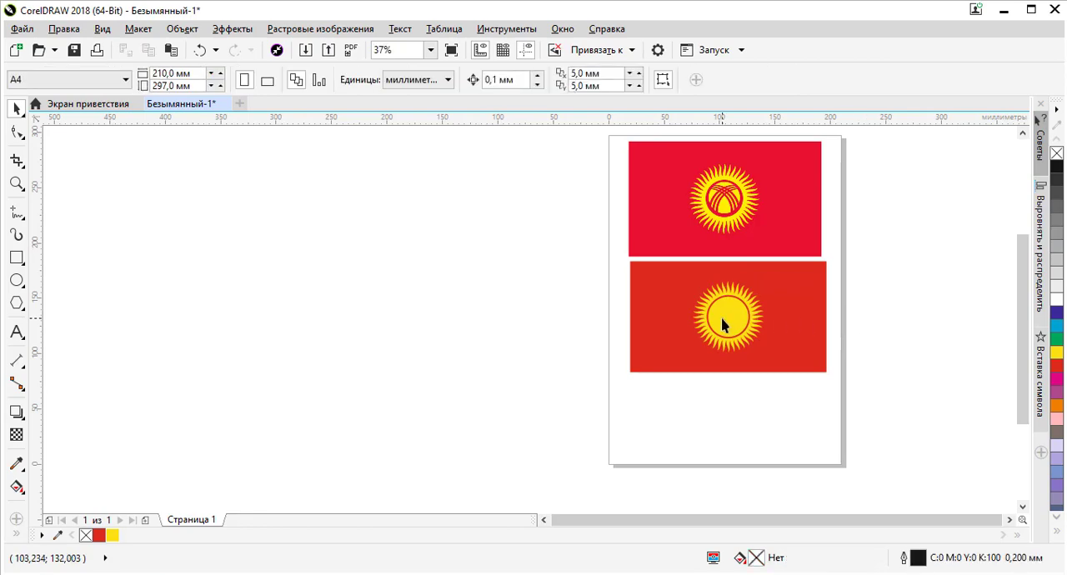
Scale the yellow inner circle down about its centre to about 35 mm in diameter
{"action": "left_click", "coordinate": [717, 317]}
{"action": "scroll", "coordinate": [721, 316], "scroll_direction": "up", "scroll_amount": 3}
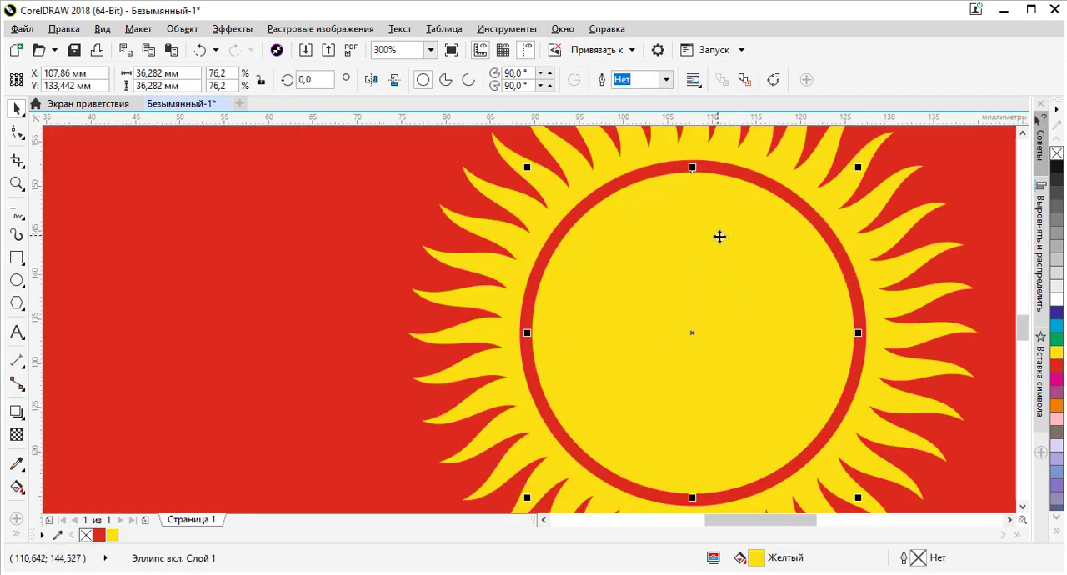
{"action": "left_click_drag", "start_coordinate": [861, 164], "coordinate": [855, 165]}
Shift the yellow inner circle slightly upward inside the red ring, to about Y 134.06 mm, and deselect it
{"action": "scroll", "coordinate": [731, 162], "scroll_direction": "up", "scroll_amount": 1}
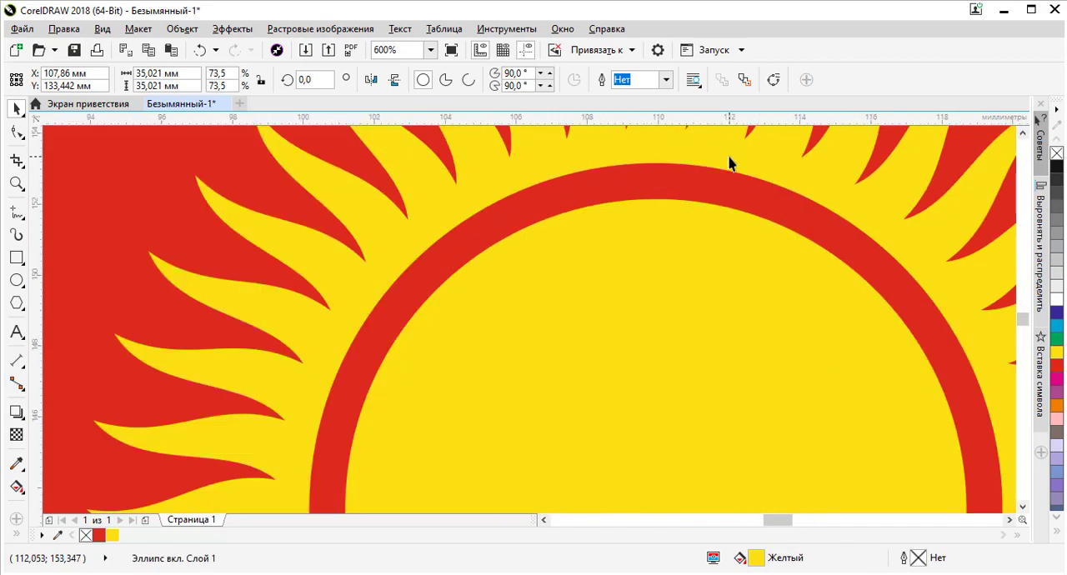
{"action": "scroll", "coordinate": [591, 286], "scroll_direction": "up", "scroll_amount": 1}
{"action": "left_click_drag", "start_coordinate": [591, 275], "coordinate": [593, 264]}
{"action": "scroll", "coordinate": [606, 217], "scroll_direction": "down", "scroll_amount": 2}
{"action": "scroll", "coordinate": [607, 241], "scroll_direction": "down", "scroll_amount": 1}
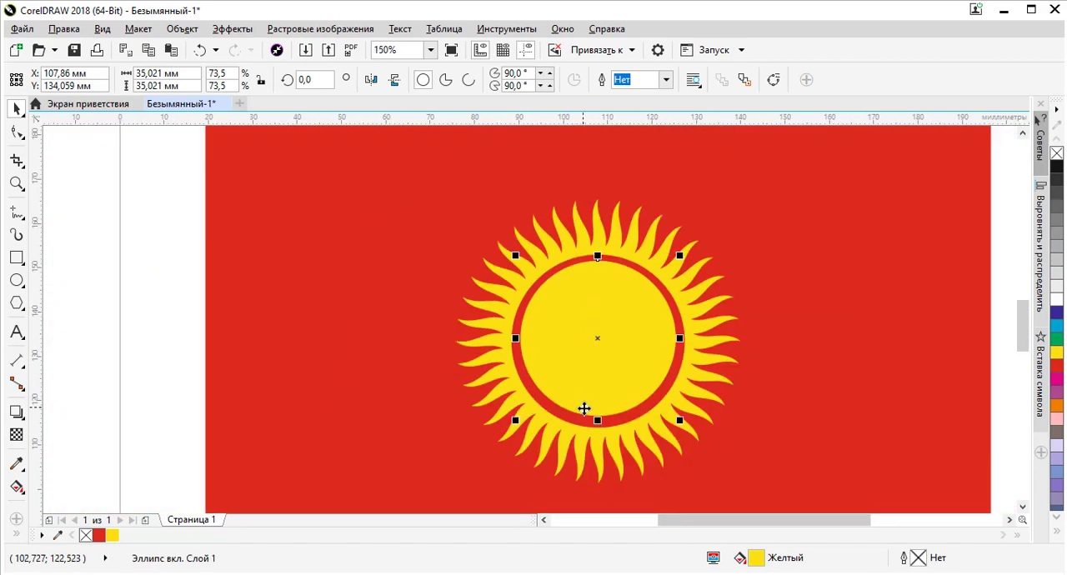
{"action": "left_click", "coordinate": [838, 372]}
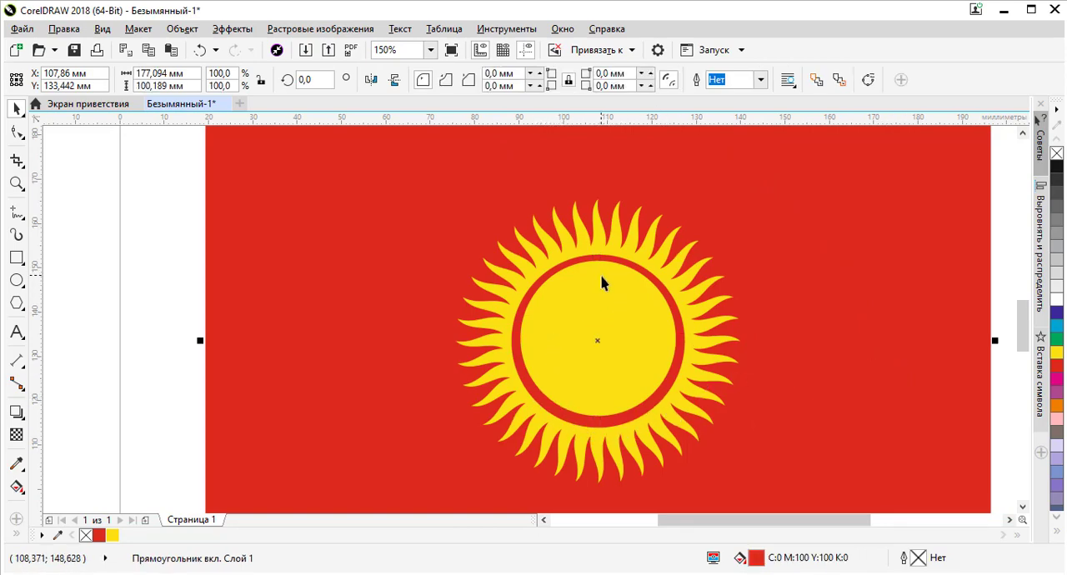
Place a duplicate of the yellow inner circle on the white page area below the red rectangle
{"action": "scroll", "coordinate": [608, 288], "scroll_direction": "down", "scroll_amount": 1}
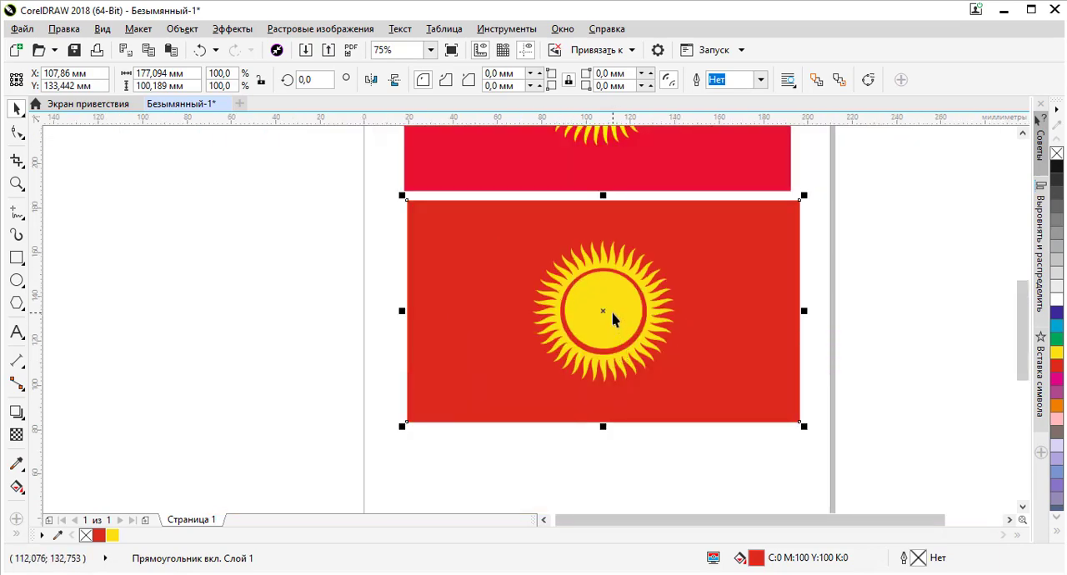
{"action": "scroll", "coordinate": [609, 309], "scroll_direction": "up", "scroll_amount": 2}
{"action": "scroll", "coordinate": [600, 283], "scroll_direction": "down", "scroll_amount": 3}
{"action": "left_click", "coordinate": [606, 279]}
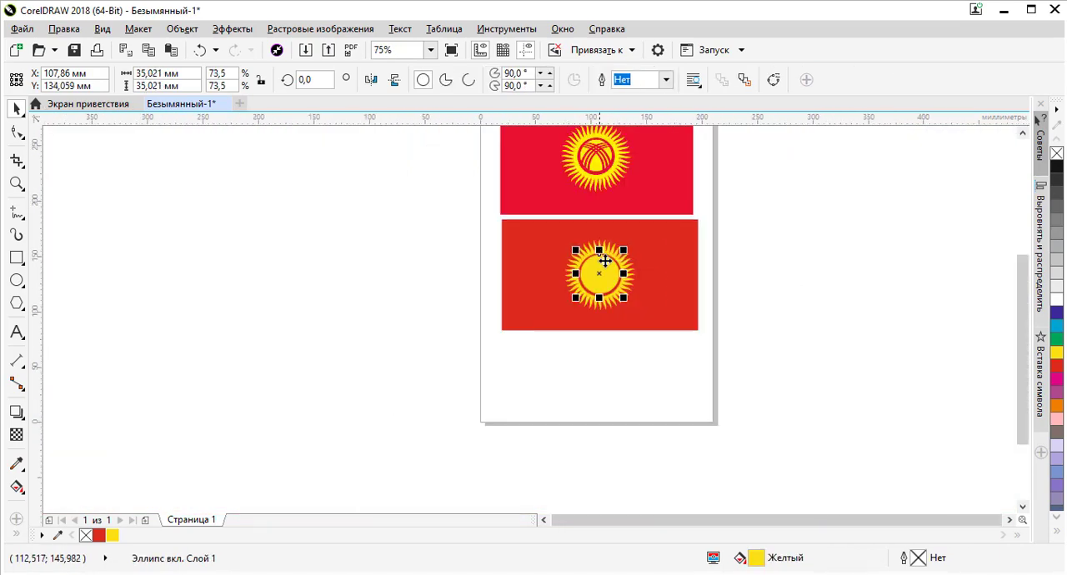
{"action": "left_click_drag", "start_coordinate": [605, 261], "coordinate": [615, 362]}
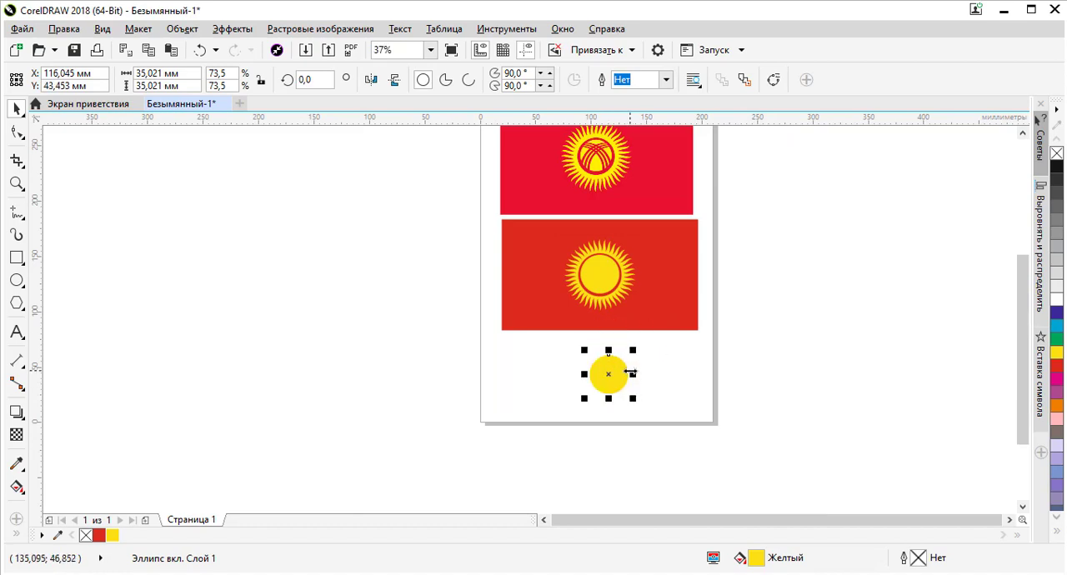
Reposition the spare yellow circle near the bottom of the page, at about X 102.4 mm and Y 27.1 mm
{"action": "scroll", "coordinate": [631, 373], "scroll_direction": "up", "scroll_amount": 2}
{"action": "scroll", "coordinate": [546, 318], "scroll_direction": "down", "scroll_amount": 1}
{"action": "left_click_drag", "start_coordinate": [539, 317], "coordinate": [510, 306]}
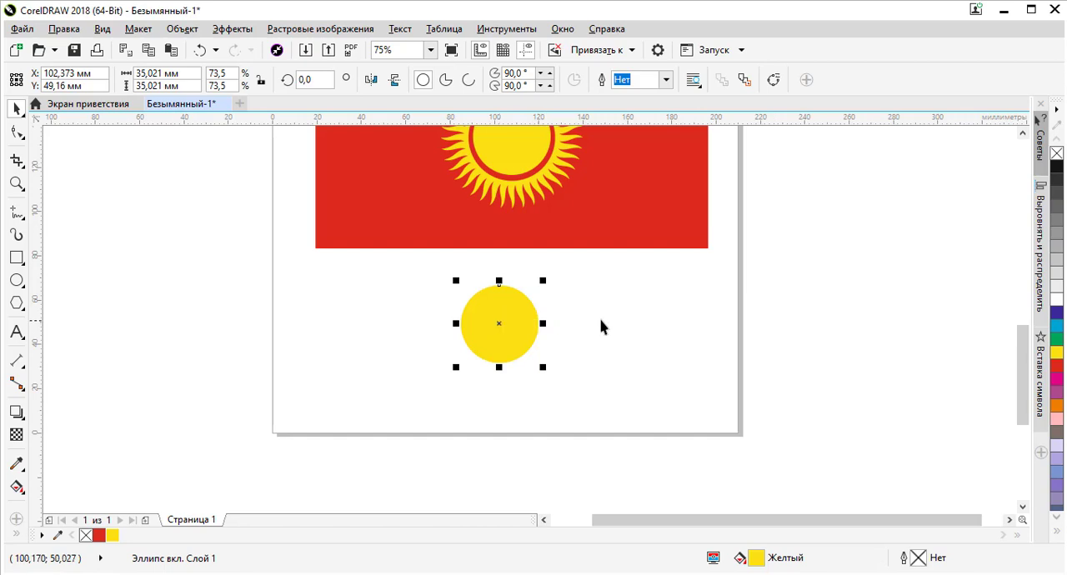
{"action": "left_click_drag", "start_coordinate": [495, 311], "coordinate": [488, 360]}
{"action": "scroll", "coordinate": [504, 358], "scroll_direction": "down", "scroll_amount": 1}
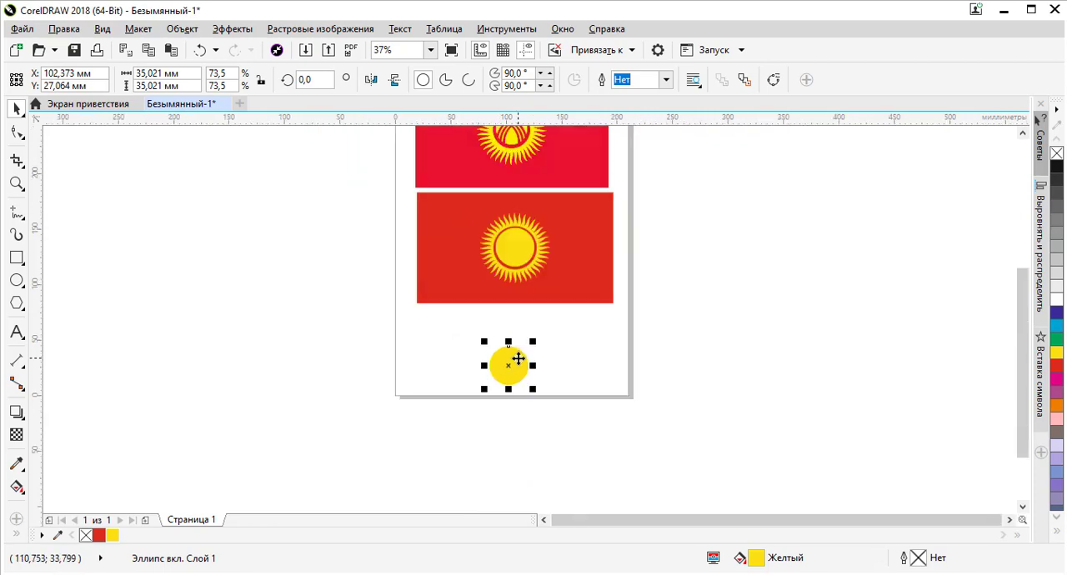
{"action": "scroll", "coordinate": [517, 243], "scroll_direction": "up", "scroll_amount": 1}
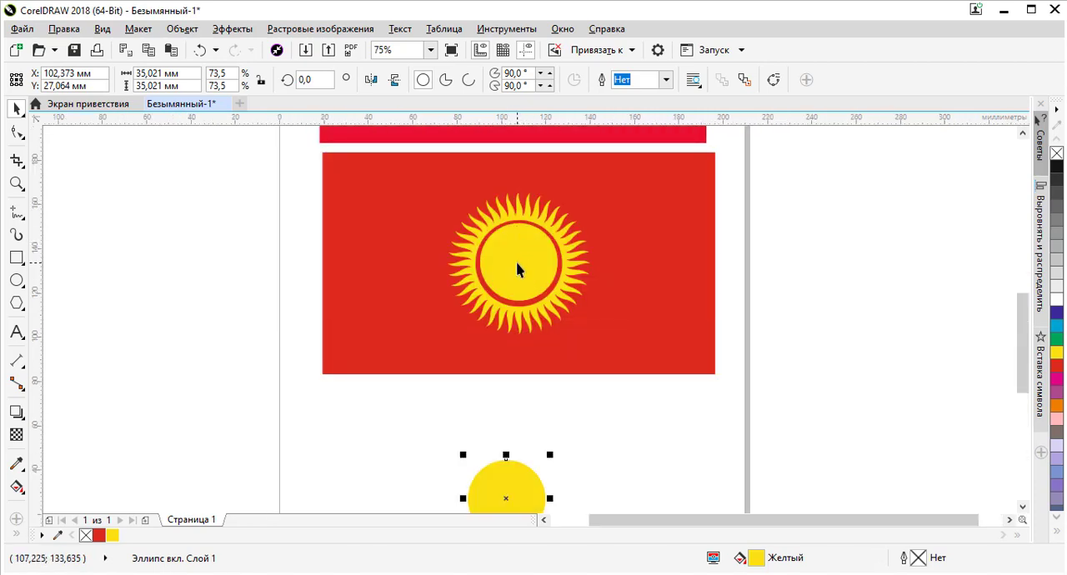
Try moving the sun's yellow inner circle further up within the red ring, to about Y 134.8 mm
{"action": "mouse_move", "coordinate": [517, 268]}
{"action": "left_mouse_down"}
{"action": "mouse_move", "coordinate": [600, 250]}
{"action": "mouse_move", "coordinate": [689, 283]}
{"action": "mouse_move", "coordinate": [316, 278]}
{"action": "mouse_move", "coordinate": [701, 257]}
{"action": "mouse_move", "coordinate": [534, 257]}
{"action": "left_mouse_up"}
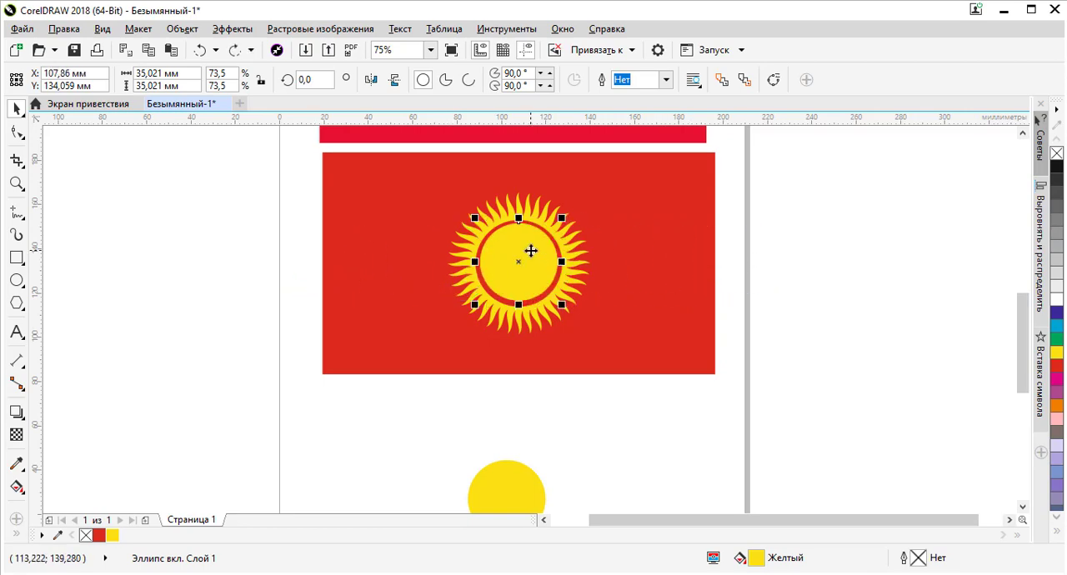
{"action": "scroll", "coordinate": [530, 247], "scroll_direction": "up", "scroll_amount": 2}
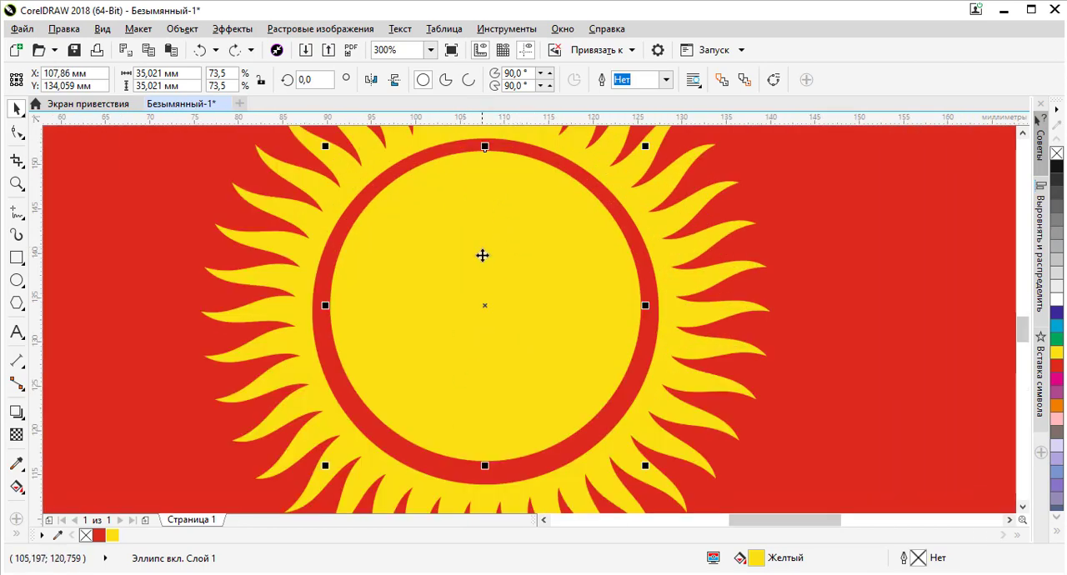
{"action": "left_click", "coordinate": [524, 476]}
{"action": "left_click", "coordinate": [533, 235]}
{"action": "mouse_move", "coordinate": [516, 263]}
{"action": "left_mouse_down"}
{"action": "mouse_move", "coordinate": [519, 238]}
{"action": "mouse_move", "coordinate": [523, 270]}
{"action": "mouse_move", "coordinate": [522, 256]}
{"action": "left_mouse_up"}
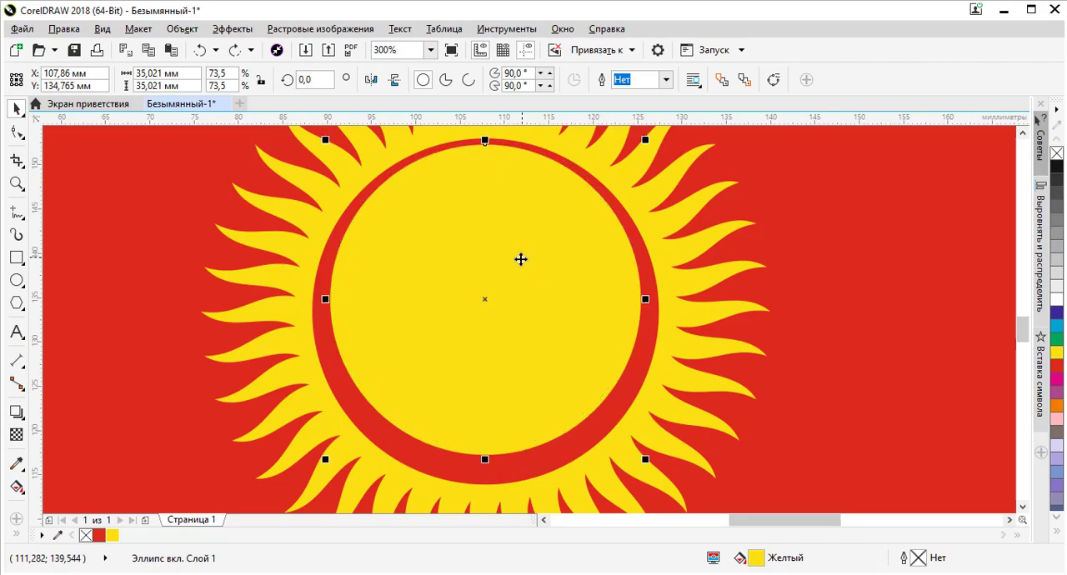
Lower the yellow inner circle in small moves until it is centred in the red ring at Y 133.442 mm
{"action": "scroll", "coordinate": [506, 162], "scroll_direction": "down", "scroll_amount": 1}
{"action": "scroll", "coordinate": [496, 171], "scroll_direction": "up", "scroll_amount": 2}
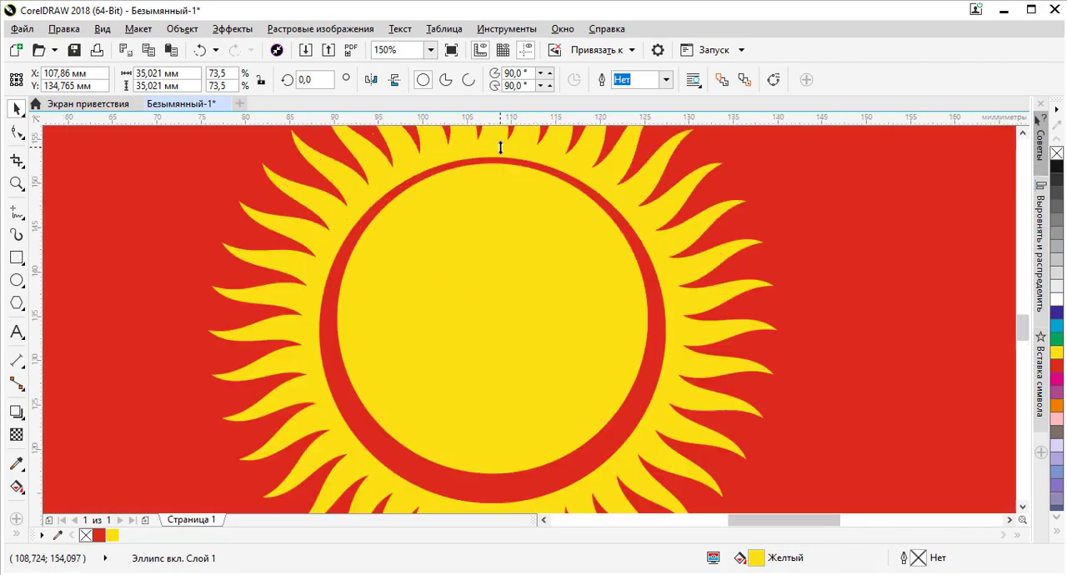
{"action": "left_click_drag", "start_coordinate": [488, 195], "coordinate": [491, 206]}
{"action": "scroll", "coordinate": [490, 197], "scroll_direction": "down", "scroll_amount": 2}
{"action": "scroll", "coordinate": [491, 273], "scroll_direction": "up", "scroll_amount": 1}
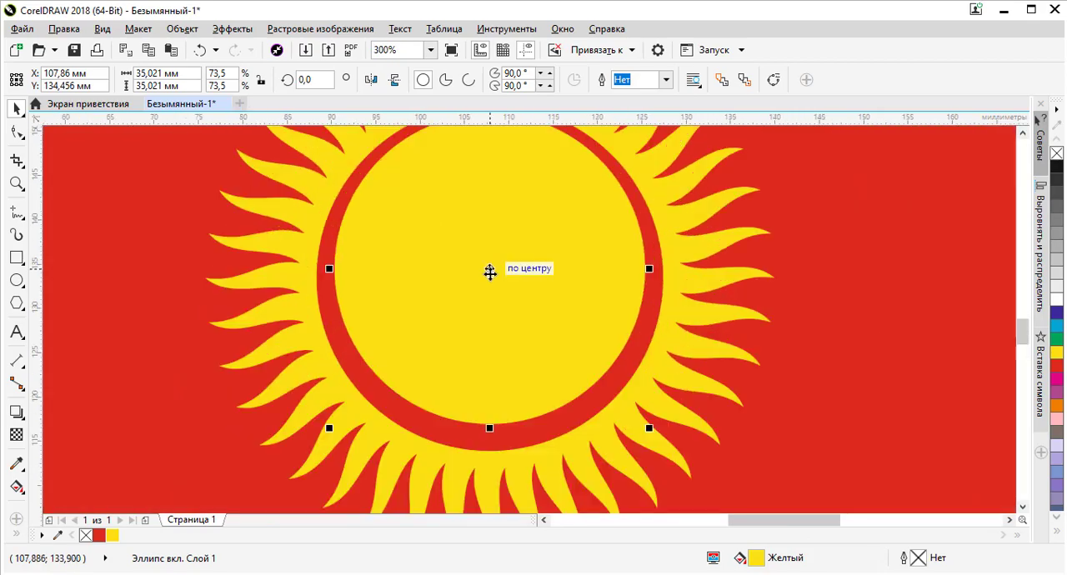
{"action": "left_click_drag", "start_coordinate": [490, 274], "coordinate": [490, 279]}
{"action": "scroll", "coordinate": [491, 268], "scroll_direction": "down", "scroll_amount": 1}
{"action": "scroll", "coordinate": [494, 191], "scroll_direction": "up", "scroll_amount": 2}
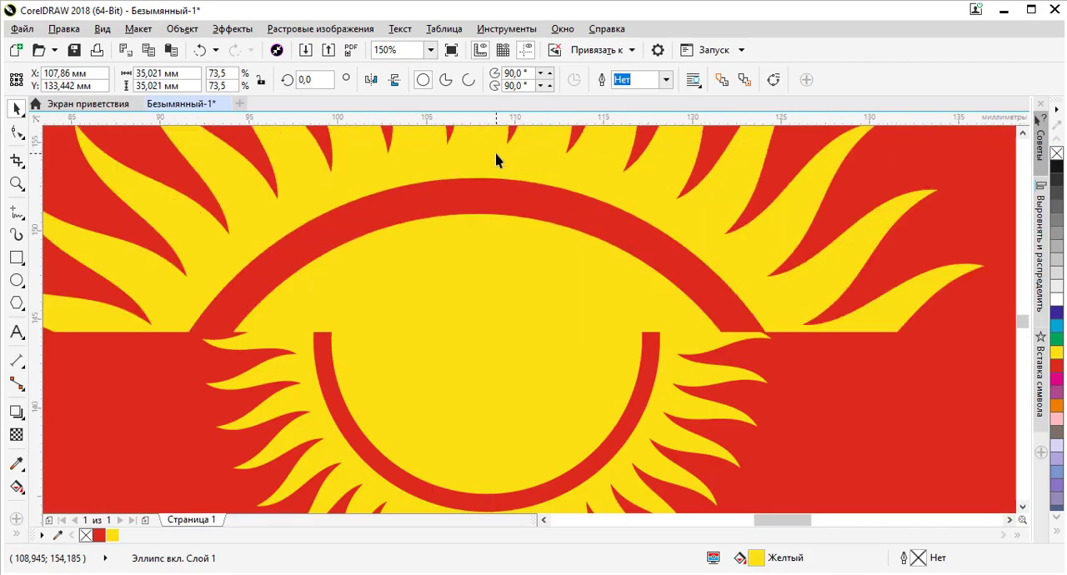
Raise the yellow inner circle slightly off the ring's centre to about Y 134.3 mm and deselect it
{"action": "scroll", "coordinate": [467, 275], "scroll_direction": "up", "scroll_amount": 1}
{"action": "left_click_drag", "start_coordinate": [463, 280], "coordinate": [465, 269]}
{"action": "scroll", "coordinate": [464, 269], "scroll_direction": "down", "scroll_amount": 3}
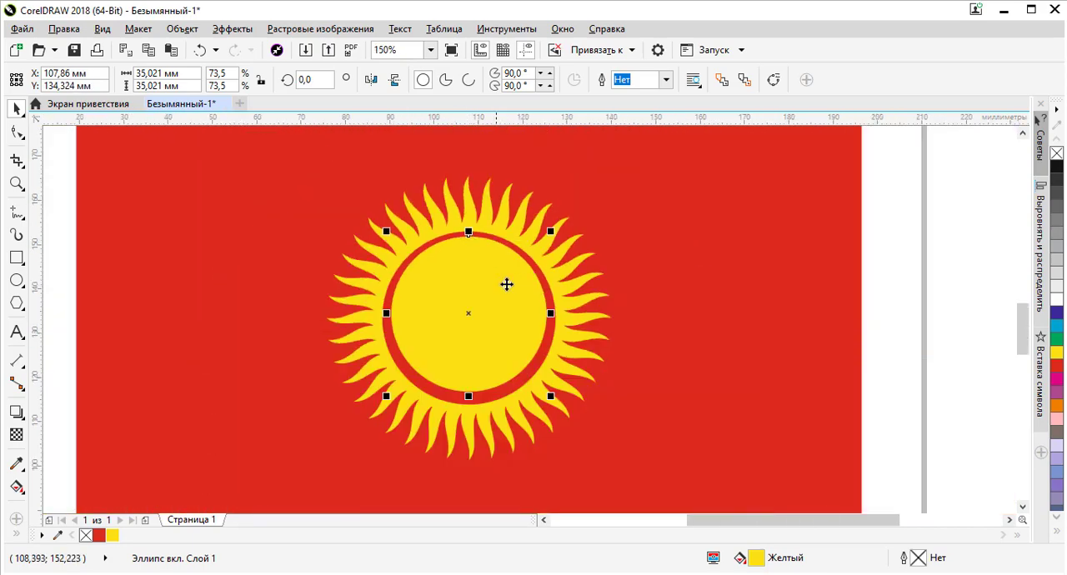
{"action": "left_click", "coordinate": [709, 301]}
Compare the redrawn sun's ring and disc with the crossed-band emblem in the reference image
{"action": "scroll", "coordinate": [615, 287], "scroll_direction": "down", "scroll_amount": 1}
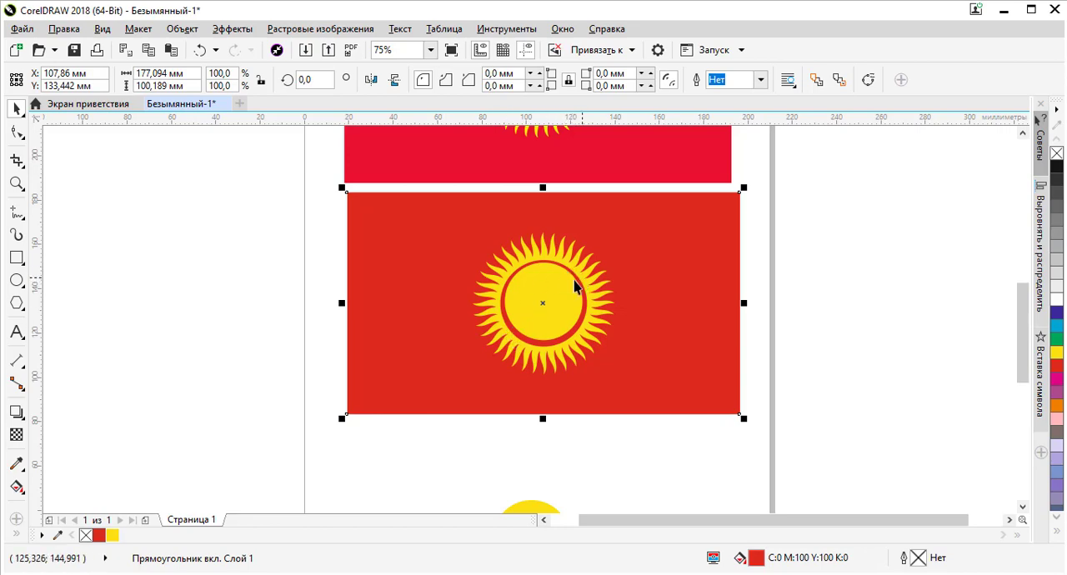
{"action": "scroll", "coordinate": [560, 337], "scroll_direction": "down", "scroll_amount": 3}
{"action": "scroll", "coordinate": [552, 265], "scroll_direction": "up", "scroll_amount": 5}
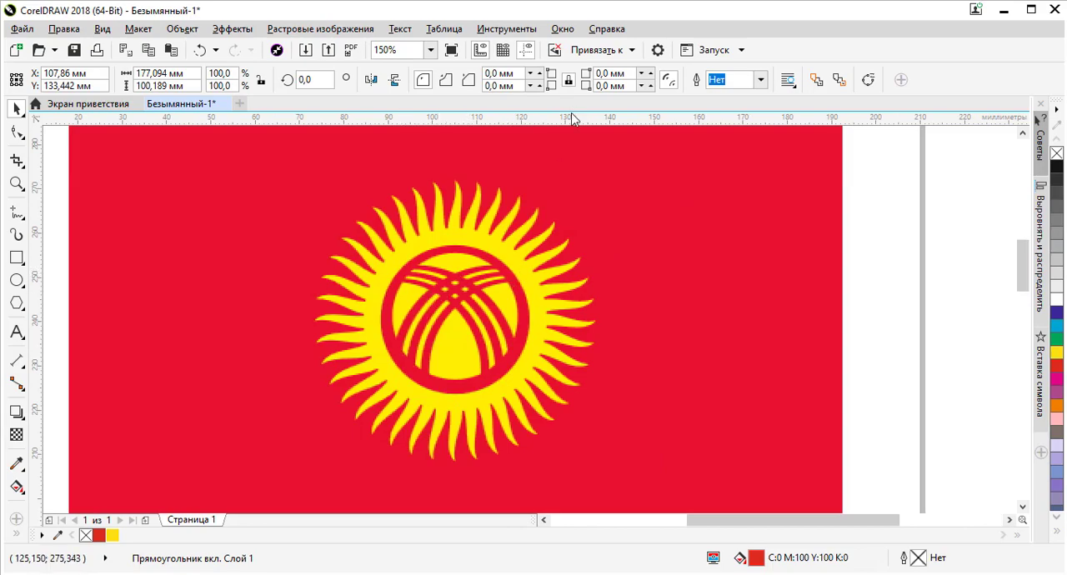
{"action": "scroll", "coordinate": [559, 229], "scroll_direction": "down", "scroll_amount": 2}
{"action": "scroll", "coordinate": [546, 321], "scroll_direction": "up", "scroll_amount": 2}
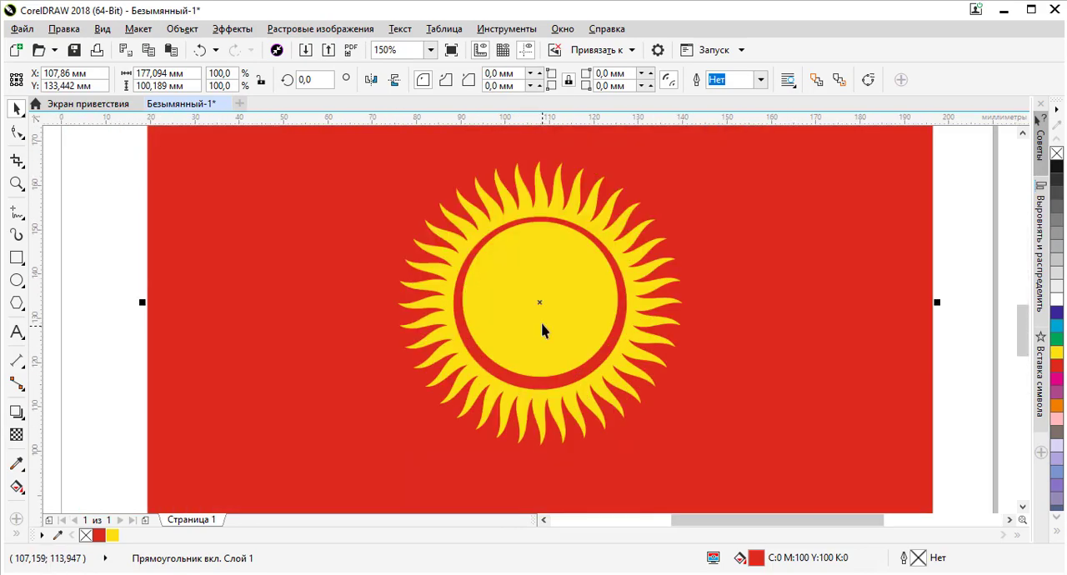
{"action": "scroll", "coordinate": [581, 258], "scroll_direction": "up", "scroll_amount": 2}
{"action": "scroll", "coordinate": [581, 258], "scroll_direction": "down", "scroll_amount": 1}
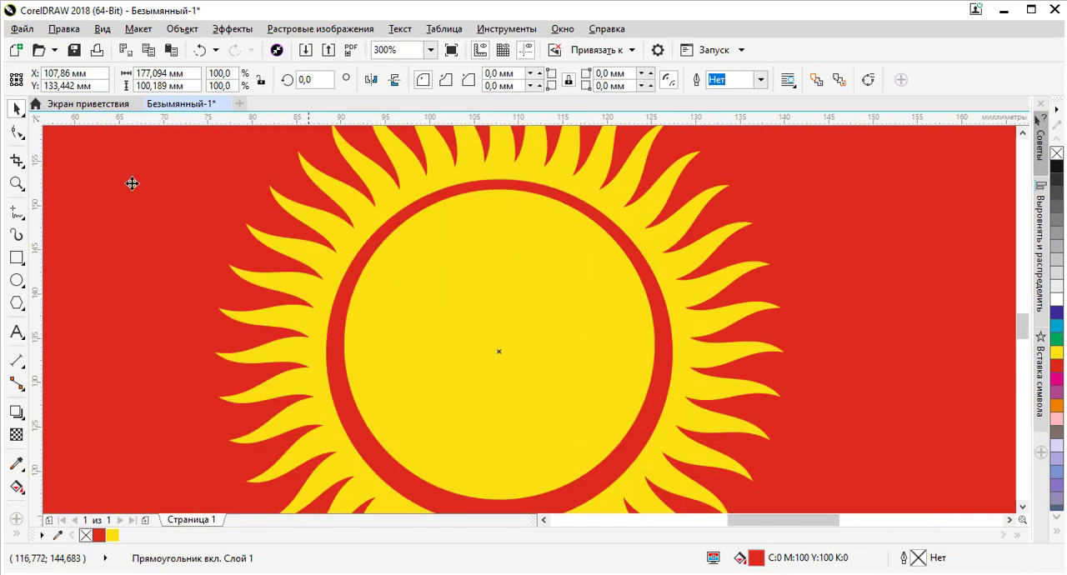
{"action": "scroll", "coordinate": [104, 303], "scroll_direction": "down", "scroll_amount": 2}
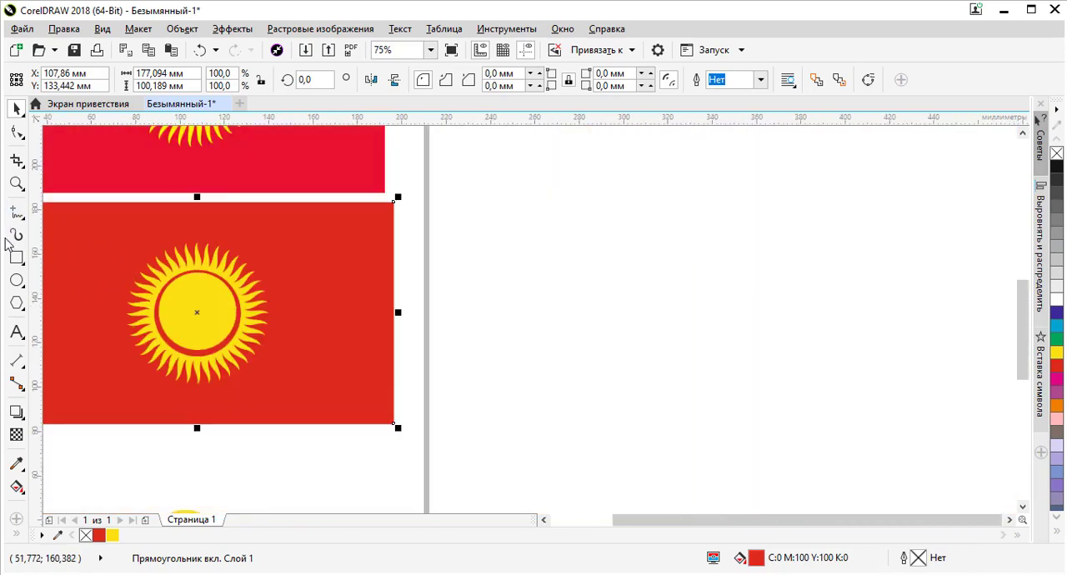
Draw a closed four-point tapering strip with the Pen tool diagonally across the sun's disc, about 31.4 by 21.8 mm, ending inside the ring
{"action": "left_click", "coordinate": [19, 213]}
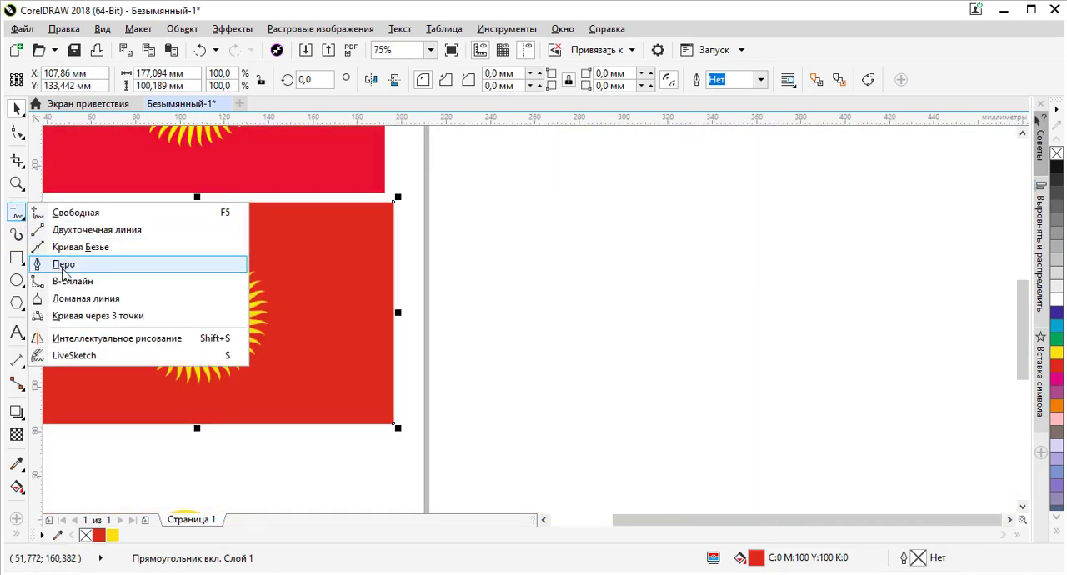
{"action": "left_click", "coordinate": [68, 264]}
{"action": "scroll", "coordinate": [385, 293], "scroll_direction": "down", "scroll_amount": 1}
{"action": "scroll", "coordinate": [214, 306], "scroll_direction": "up", "scroll_amount": 2}
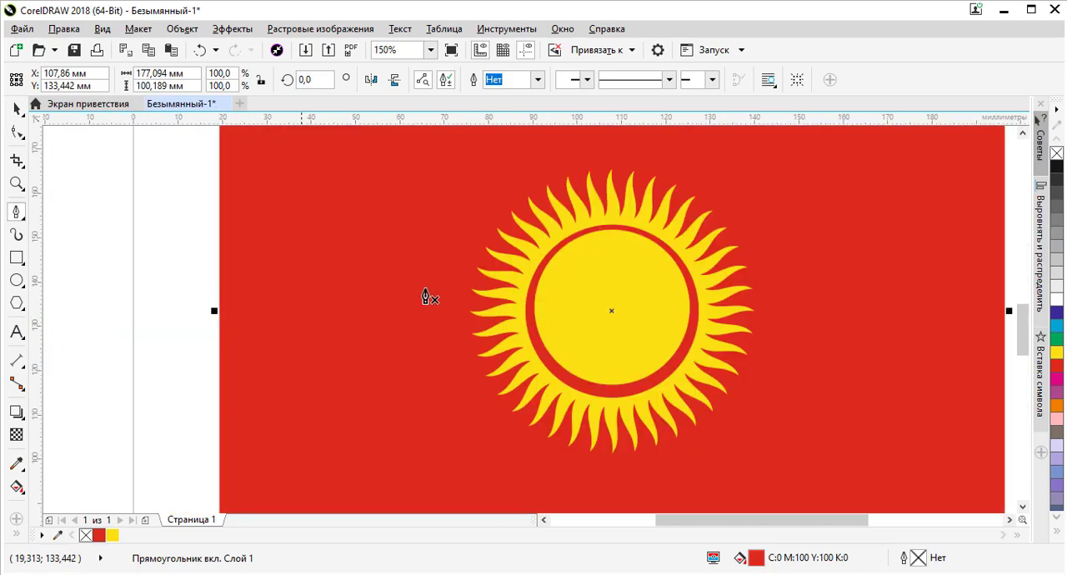
{"action": "scroll", "coordinate": [672, 271], "scroll_direction": "up", "scroll_amount": 2}
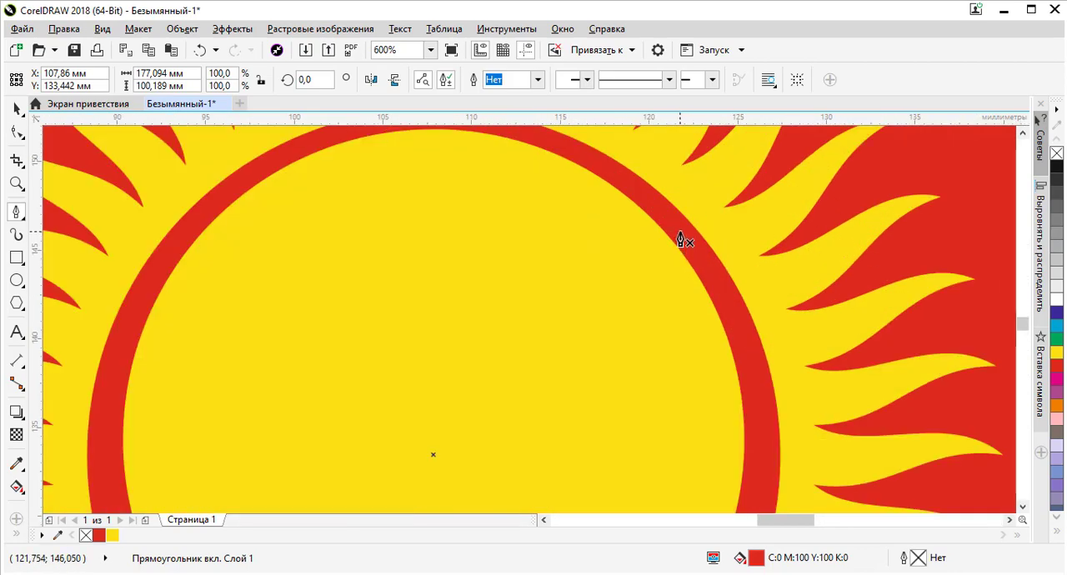
{"action": "left_click", "coordinate": [679, 229]}
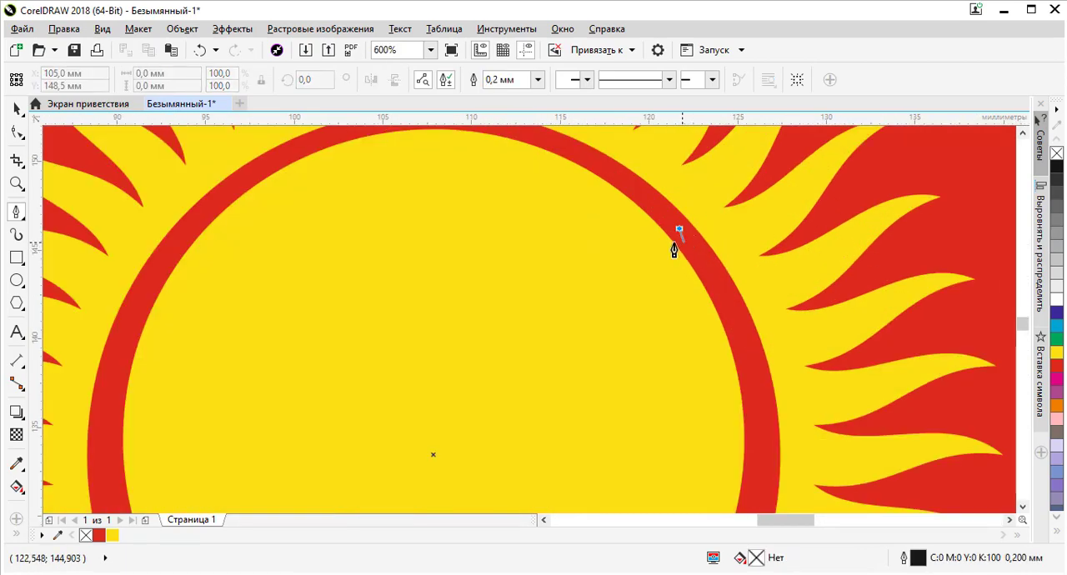
{"action": "scroll", "coordinate": [534, 238], "scroll_direction": "down", "scroll_amount": 2}
{"action": "scroll", "coordinate": [431, 320], "scroll_direction": "up", "scroll_amount": 1}
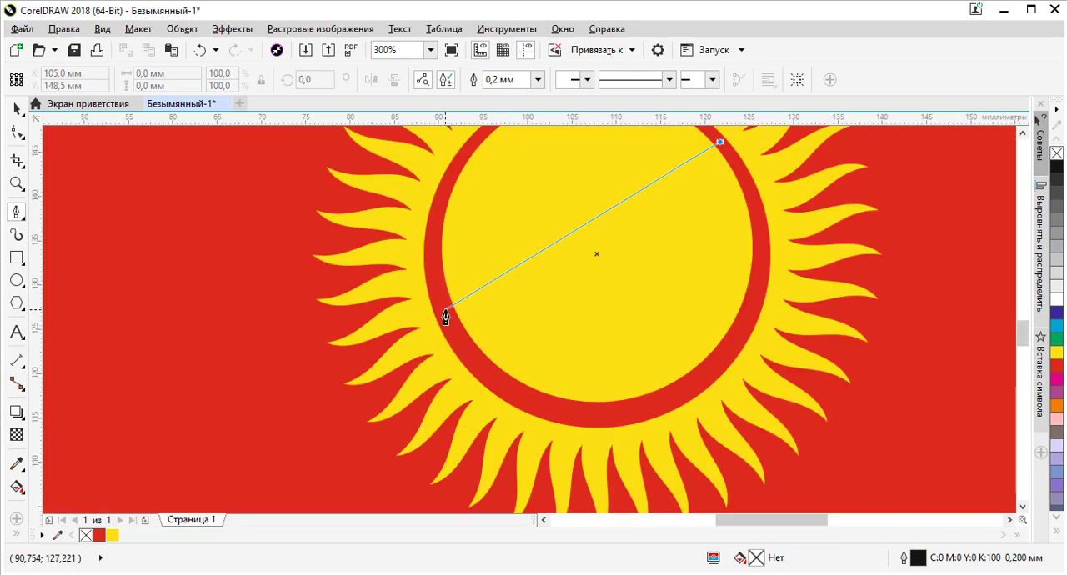
{"action": "left_click", "coordinate": [446, 311]}
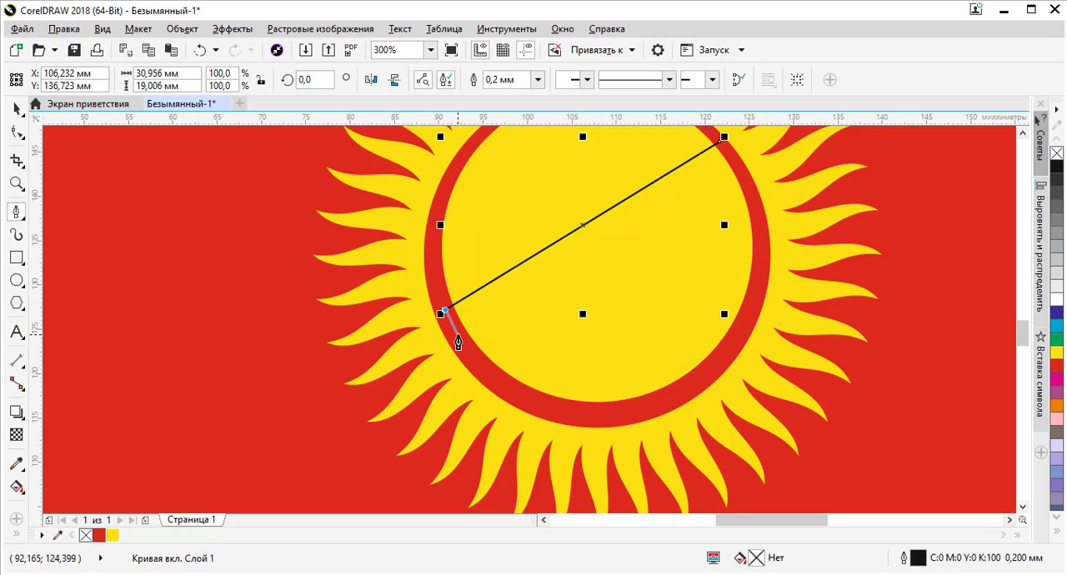
{"action": "scroll", "coordinate": [724, 157], "scroll_direction": "up", "scroll_amount": 2}
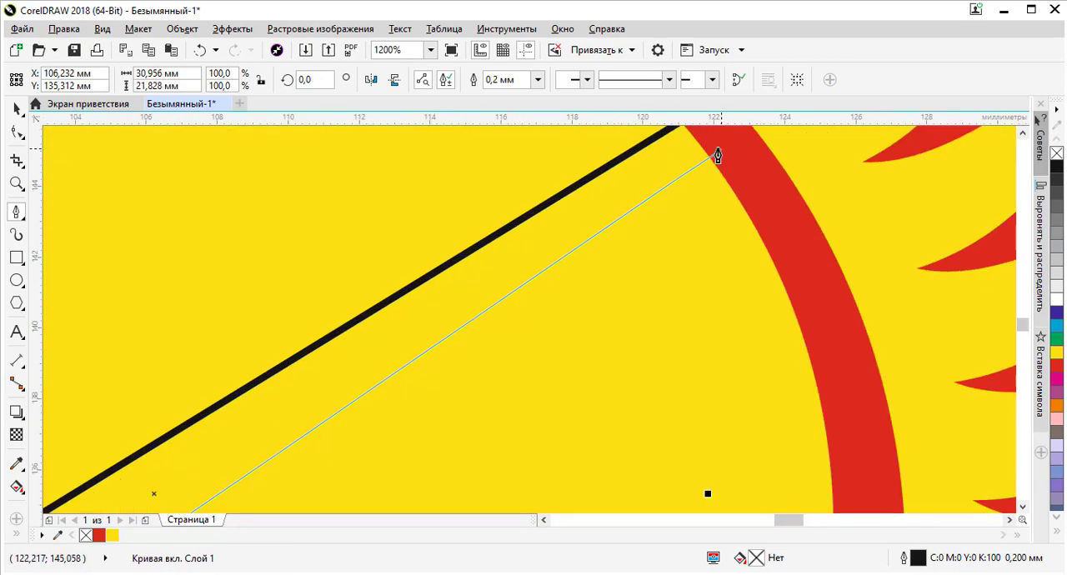
{"action": "left_click", "coordinate": [718, 155]}
{"action": "scroll", "coordinate": [718, 167], "scroll_direction": "down", "scroll_amount": 1}
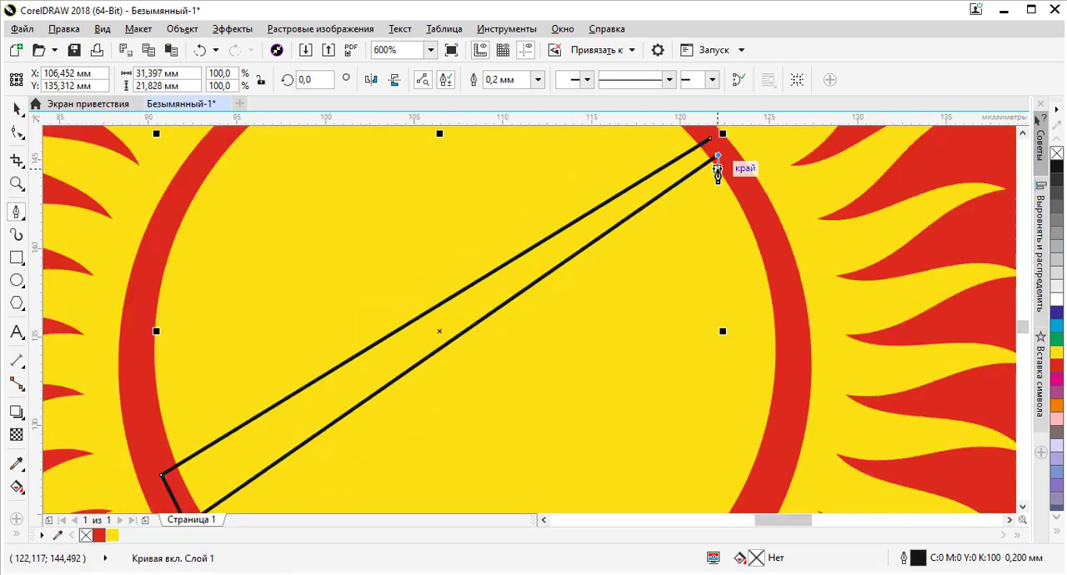
{"action": "left_click", "coordinate": [711, 140]}
{"action": "scroll", "coordinate": [648, 268], "scroll_direction": "down", "scroll_amount": 2}
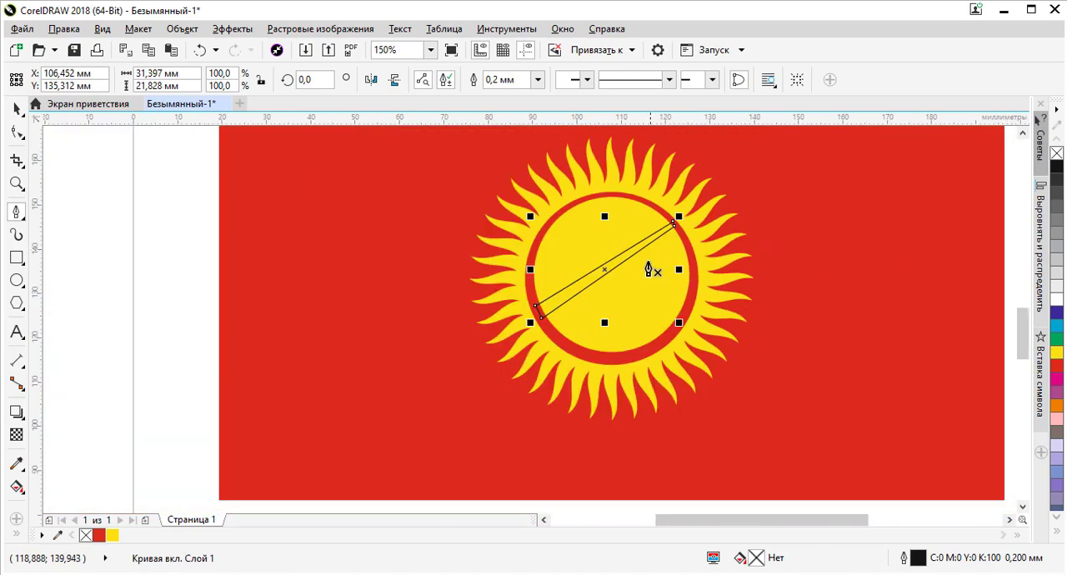
Fill the diagonal strip with the flag's red and set its outline to none
{"action": "scroll", "coordinate": [631, 273], "scroll_direction": "up", "scroll_amount": 1}
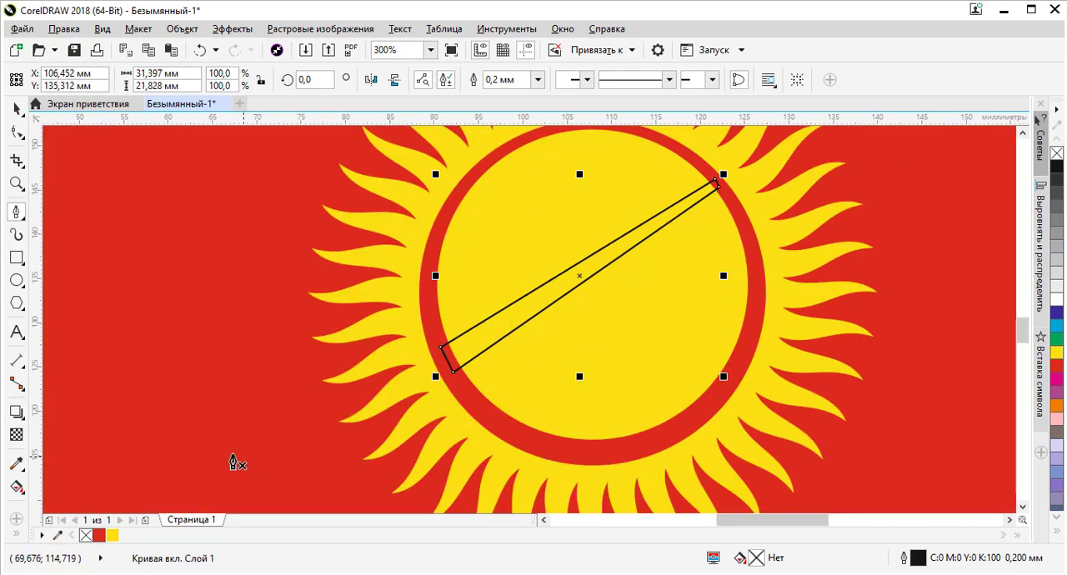
{"action": "left_click", "coordinate": [99, 535]}
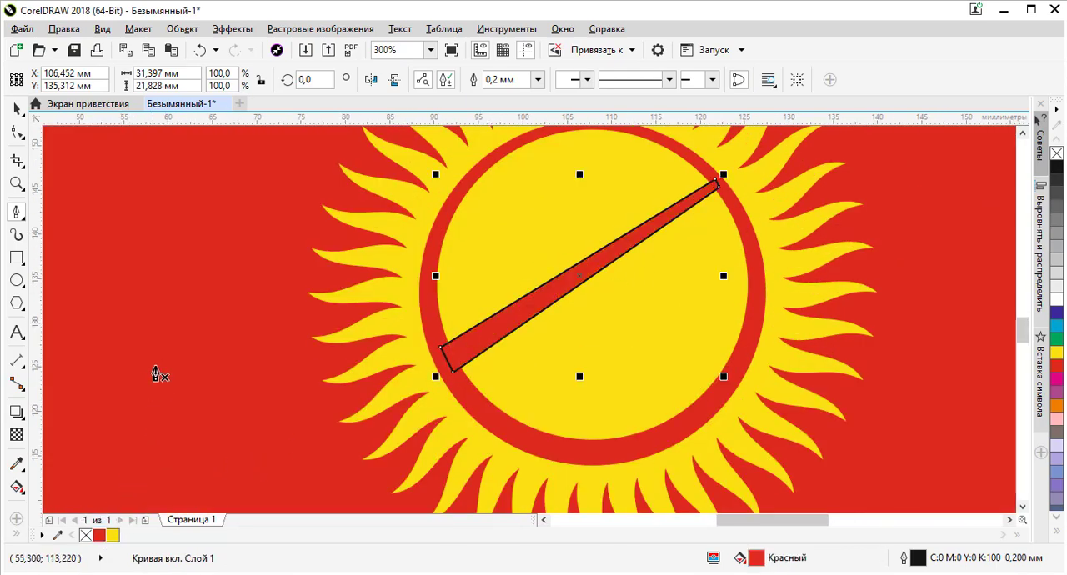
{"action": "left_click", "coordinate": [537, 79]}
{"action": "left_click", "coordinate": [525, 97]}
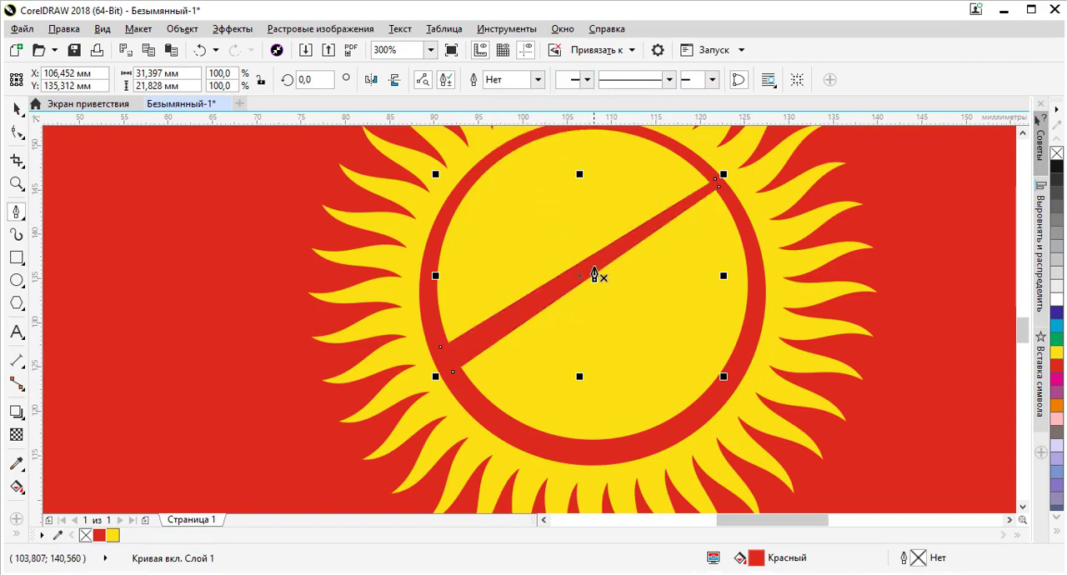
Convert the strip's upper long edge to a curve and bow it toward the upper left of the disc
{"action": "left_click", "coordinate": [18, 134]}
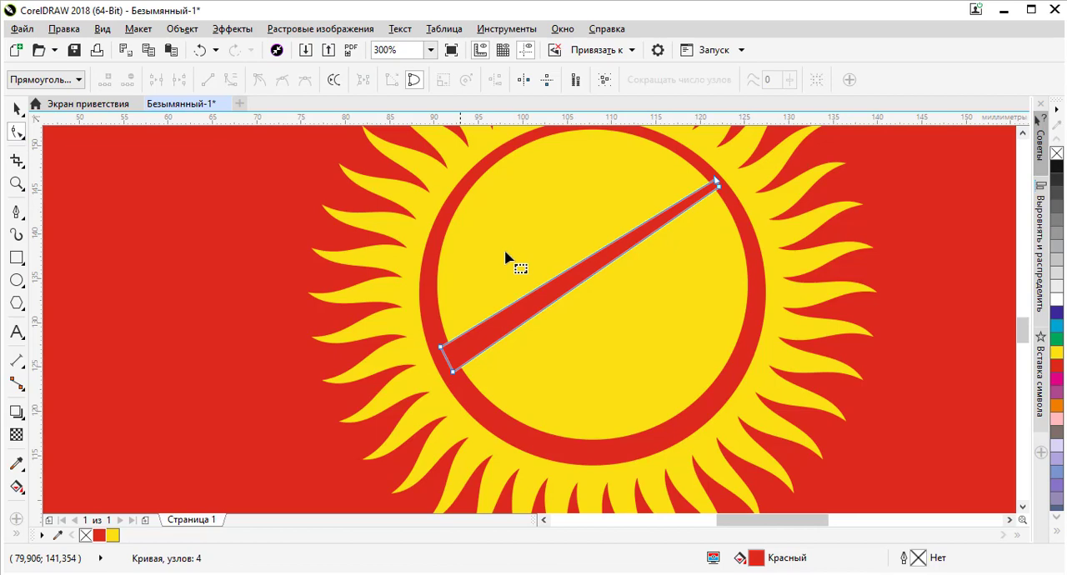
{"action": "right_click", "coordinate": [578, 268]}
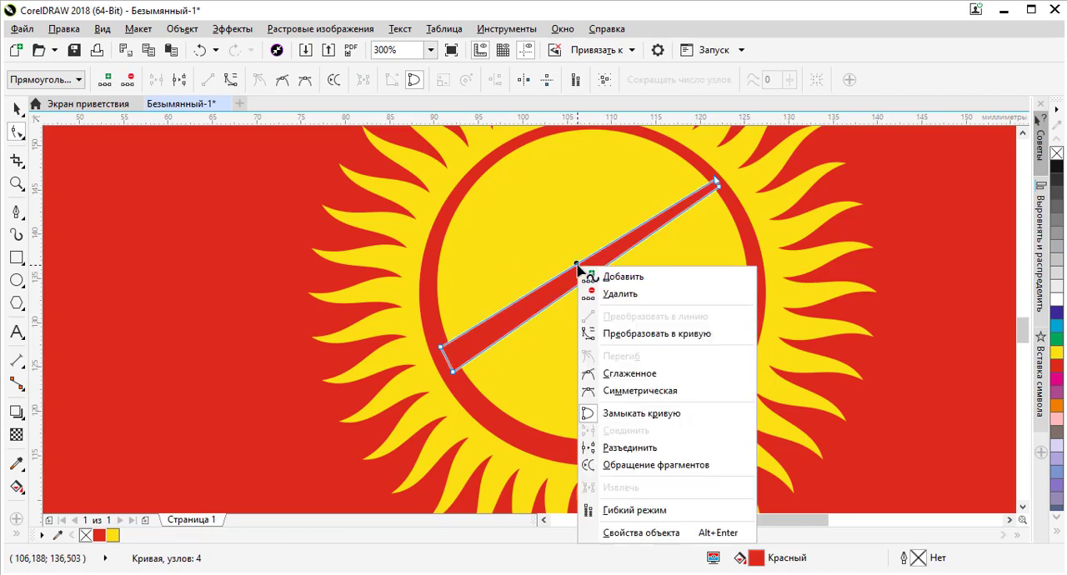
{"action": "left_click", "coordinate": [614, 340]}
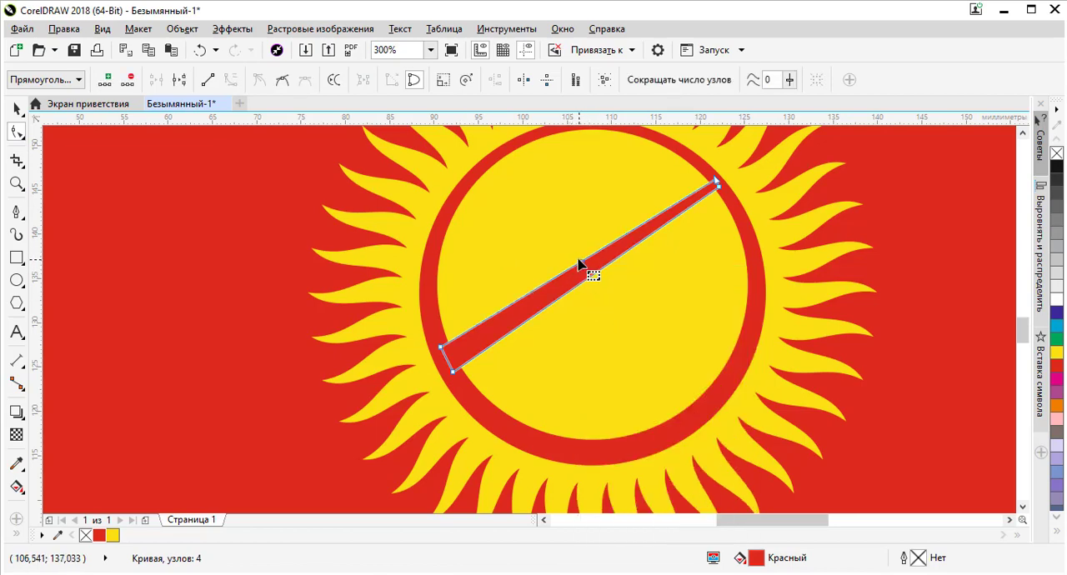
{"action": "left_click_drag", "start_coordinate": [585, 260], "coordinate": [557, 232]}
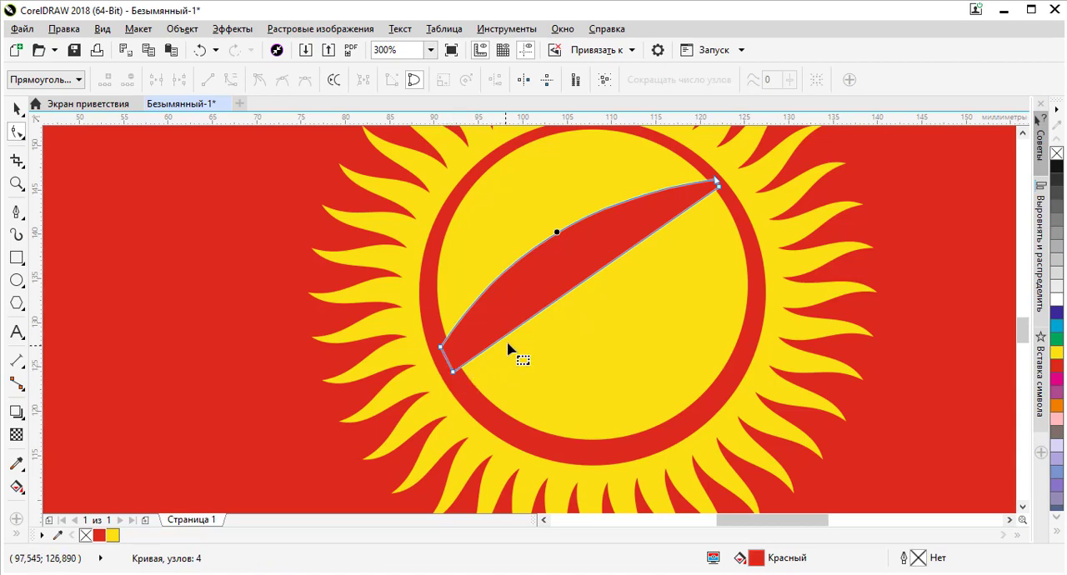
Move the strip's two wide-end nodes further down along the ring and bow its lower long edge parallel to the upper one
{"action": "left_click_drag", "start_coordinate": [454, 375], "coordinate": [478, 408]}
{"action": "left_click_drag", "start_coordinate": [441, 349], "coordinate": [459, 378]}
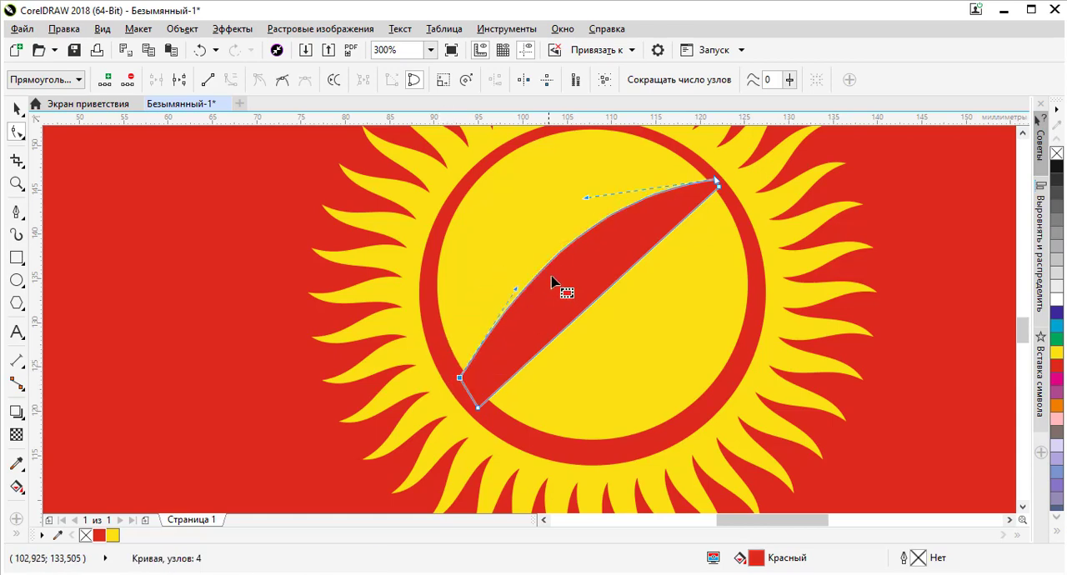
{"action": "right_click", "coordinate": [612, 291]}
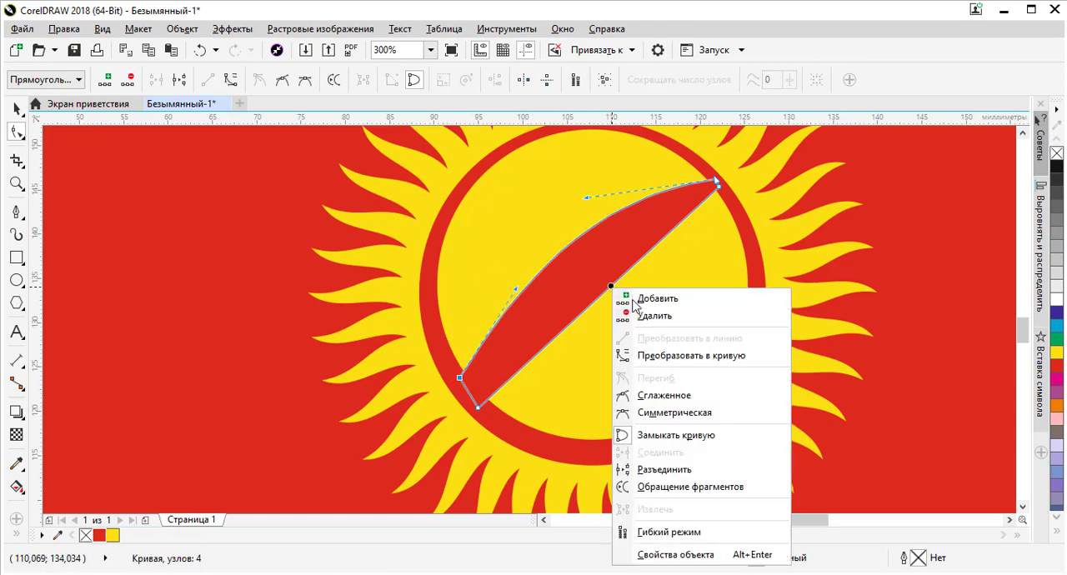
{"action": "left_click", "coordinate": [627, 352]}
{"action": "left_click_drag", "start_coordinate": [606, 290], "coordinate": [576, 265]}
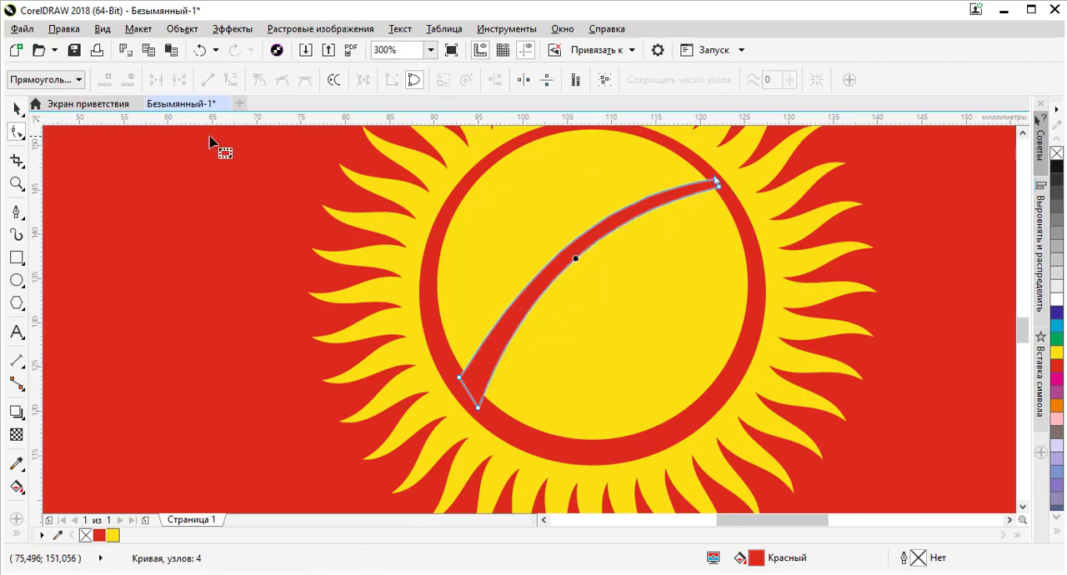
{"action": "left_click", "coordinate": [18, 109]}
{"action": "scroll", "coordinate": [287, 184], "scroll_direction": "down", "scroll_amount": 2}
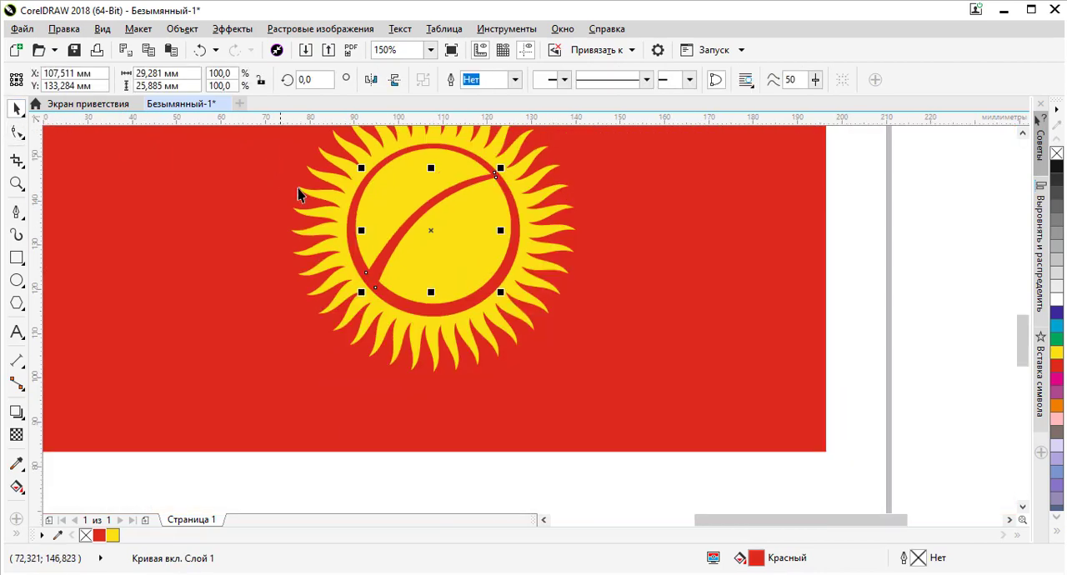
{"action": "left_click", "coordinate": [901, 250]}
Adjust the curve handles of both long edges so the red band arches more strongly, tapering toward its upper end, and deselect it
{"action": "scroll", "coordinate": [471, 185], "scroll_direction": "up", "scroll_amount": 2}
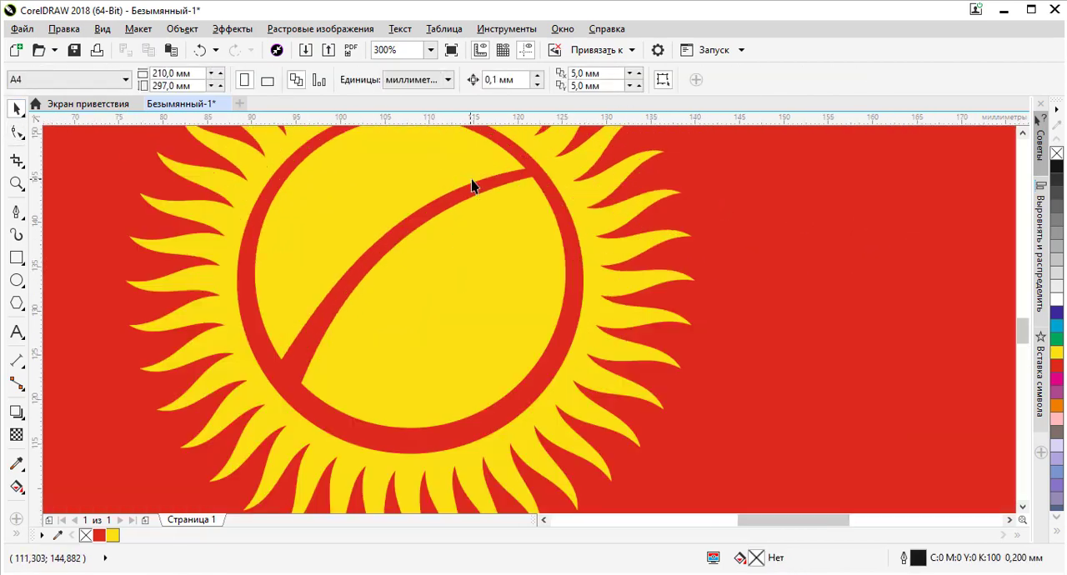
{"action": "left_click", "coordinate": [514, 179]}
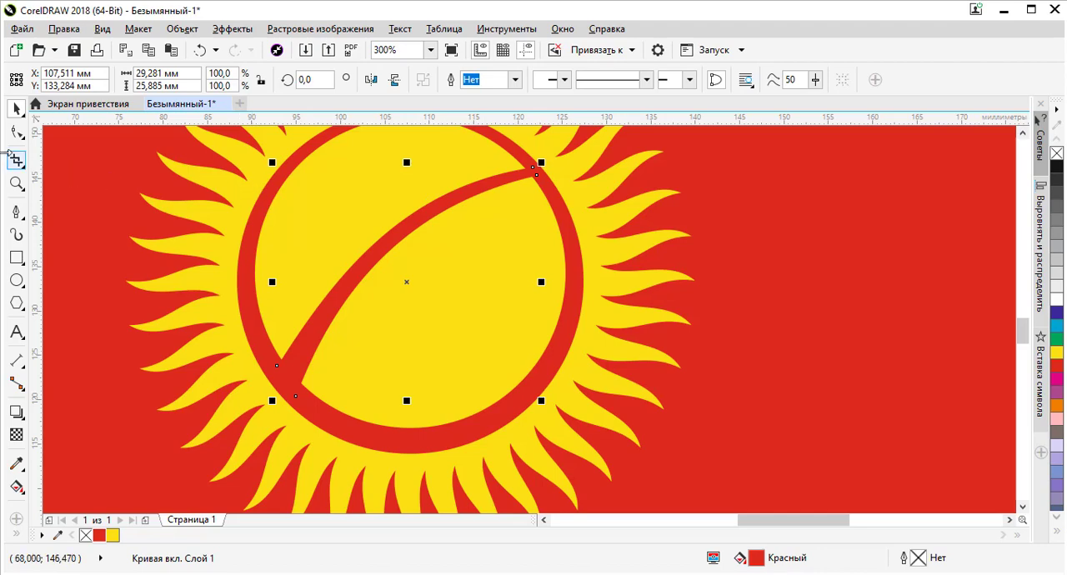
{"action": "left_click", "coordinate": [15, 132]}
{"action": "left_click", "coordinate": [535, 170]}
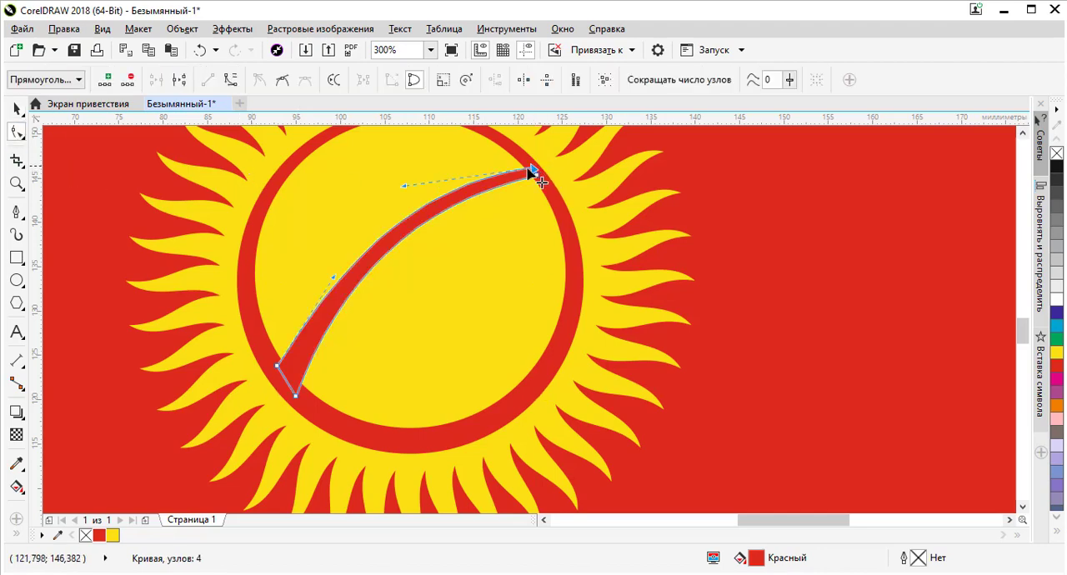
{"action": "left_click_drag", "start_coordinate": [401, 184], "coordinate": [371, 180]}
{"action": "left_click_drag", "start_coordinate": [335, 278], "coordinate": [321, 275]}
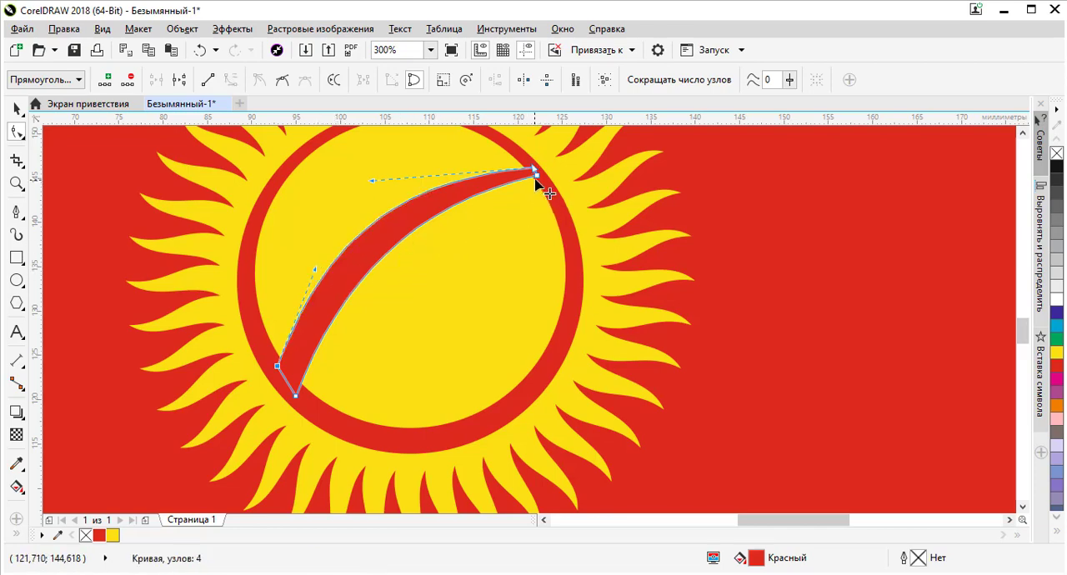
{"action": "left_click_drag", "start_coordinate": [537, 175], "coordinate": [394, 181]}
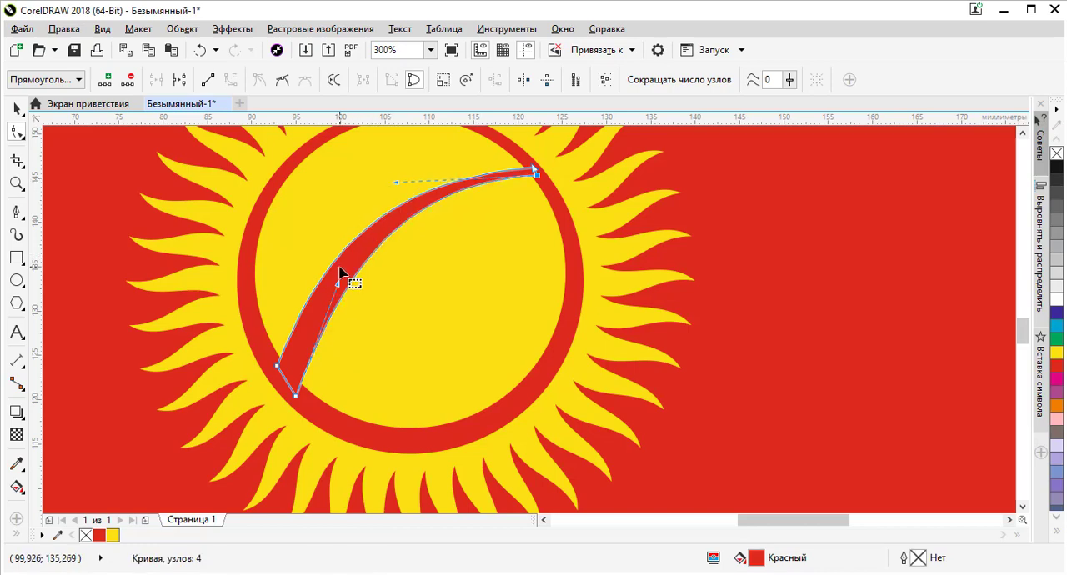
{"action": "left_click_drag", "start_coordinate": [333, 285], "coordinate": [311, 303]}
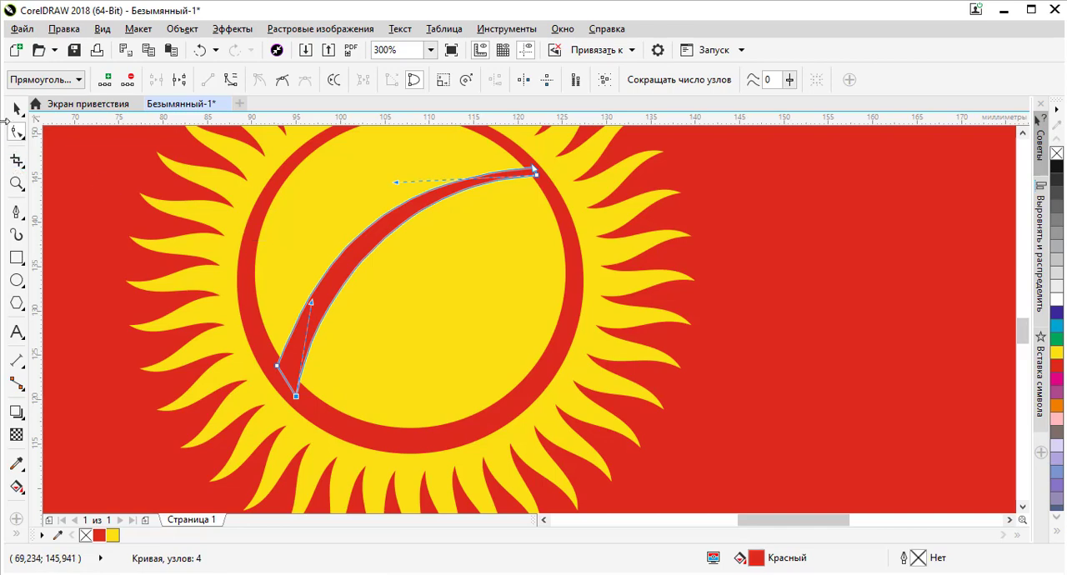
{"action": "left_click", "coordinate": [17, 108]}
{"action": "key", "text": "F3"}
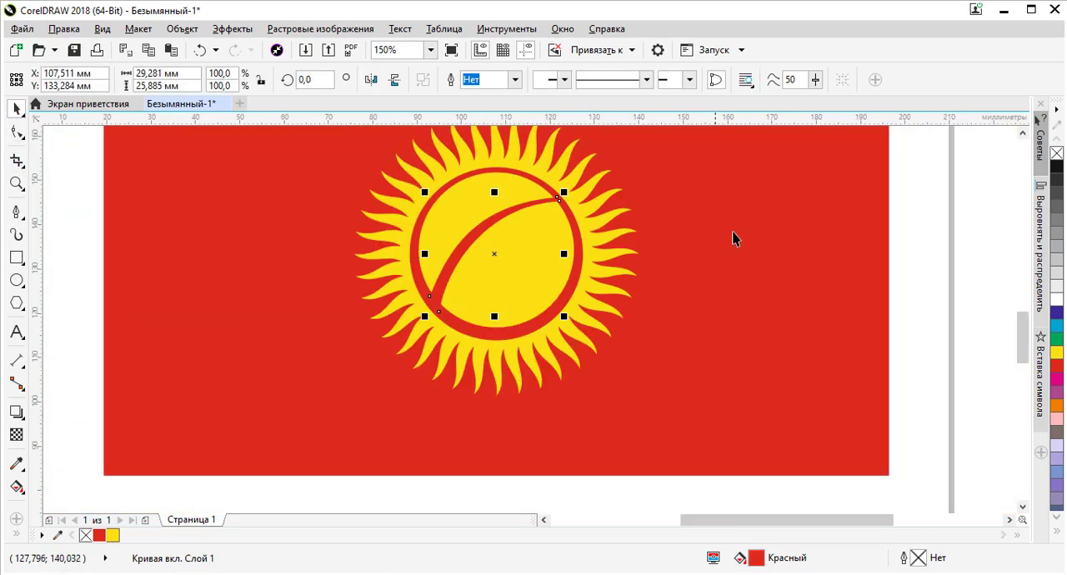
{"action": "key", "text": "Escape"}
Place a copy of the curved red band to its lower right, at about X 110.2, Y 130.3 mm
{"action": "left_click", "coordinate": [502, 212]}
{"action": "scroll", "coordinate": [503, 213], "scroll_direction": "up", "scroll_amount": 1}
{"action": "left_click_drag", "start_coordinate": [520, 215], "coordinate": [535, 253]}
{"action": "key", "text": "ctrl+z"}
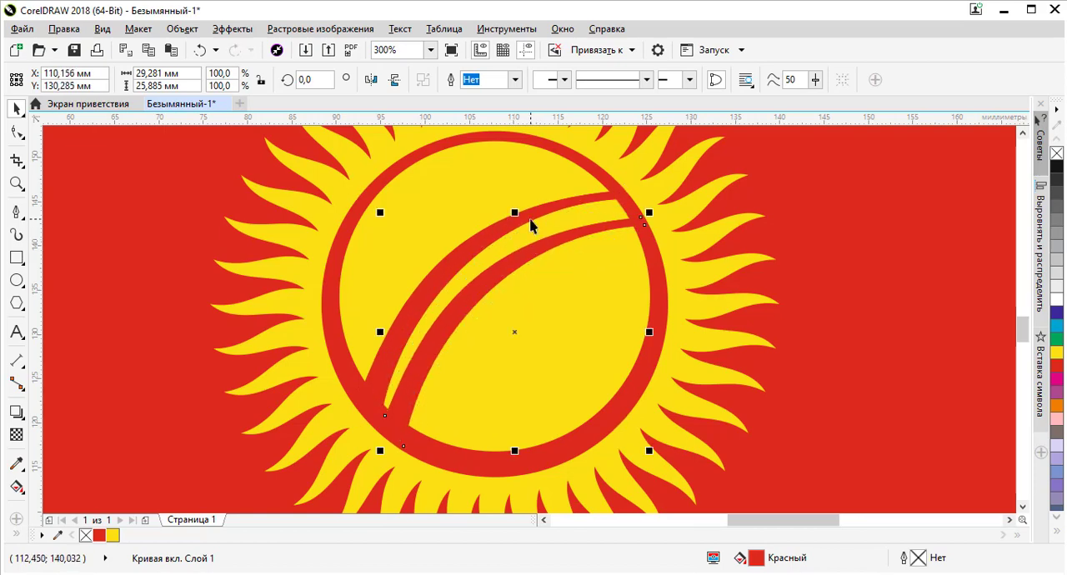
Rotate the second band to about 6° and move it to about X 109.5, Y 130.8 mm so its narrow end meets the first band's
{"action": "left_click", "coordinate": [615, 222]}
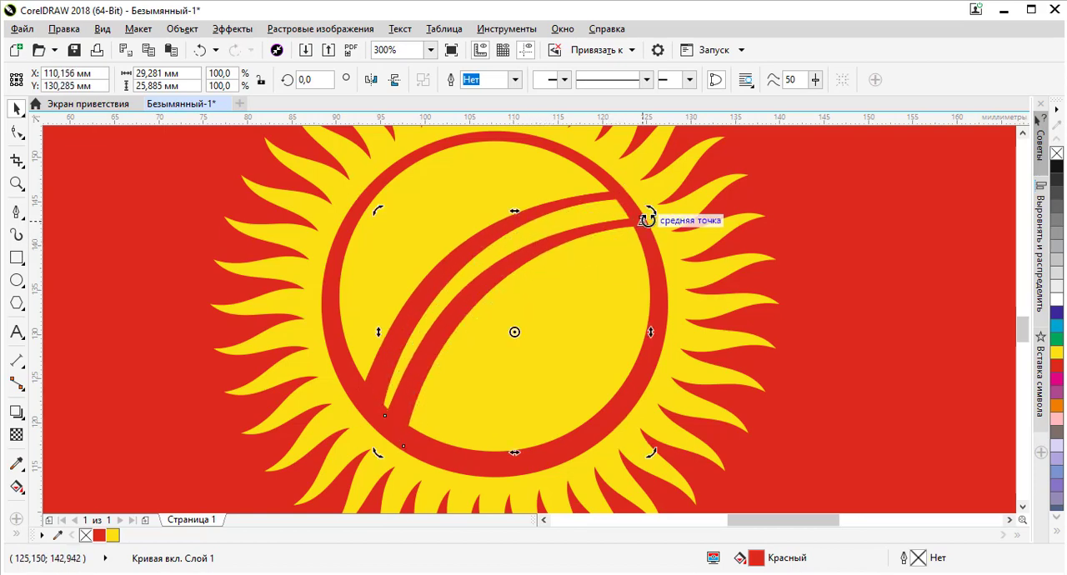
{"action": "left_click_drag", "start_coordinate": [653, 214], "coordinate": [640, 194]}
{"action": "scroll", "coordinate": [617, 215], "scroll_direction": "up", "scroll_amount": 3}
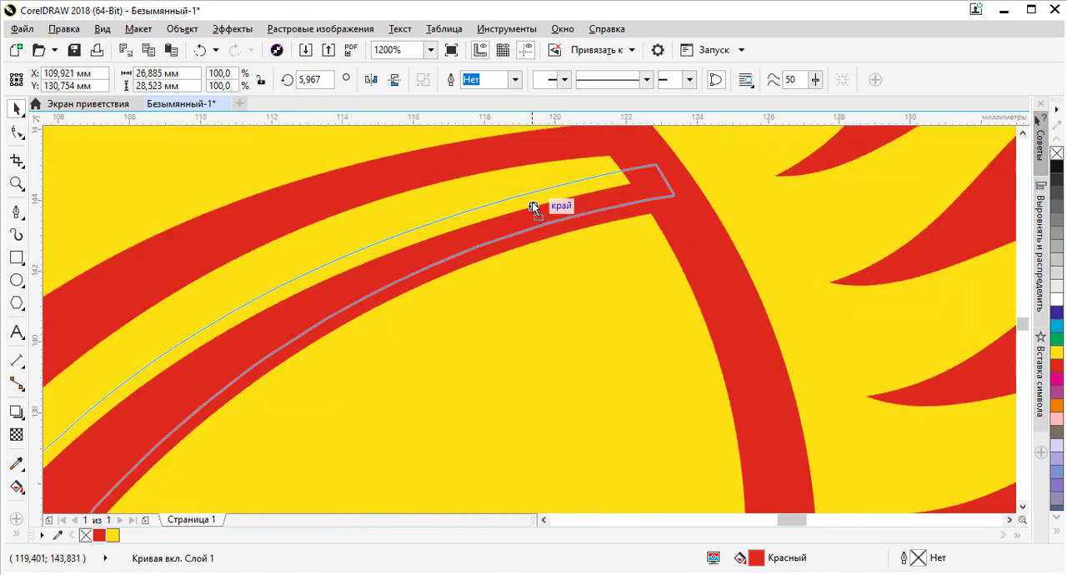
{"action": "left_click_drag", "start_coordinate": [524, 202], "coordinate": [519, 204]}
{"action": "scroll", "coordinate": [519, 203], "scroll_direction": "down", "scroll_amount": 3}
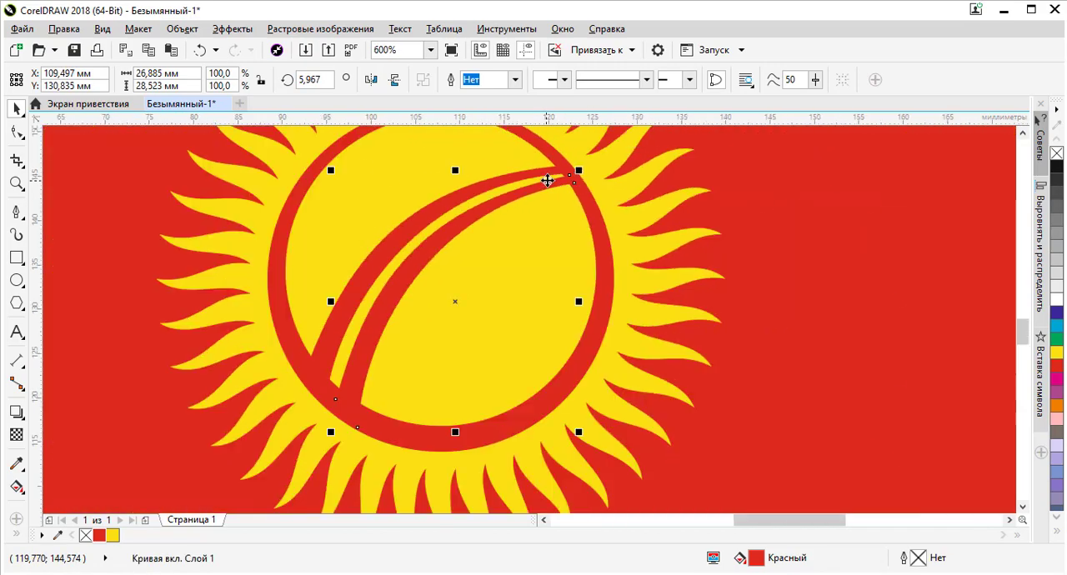
{"action": "scroll", "coordinate": [368, 347], "scroll_direction": "up", "scroll_amount": 1}
{"action": "scroll", "coordinate": [345, 409], "scroll_direction": "down", "scroll_amount": 3}
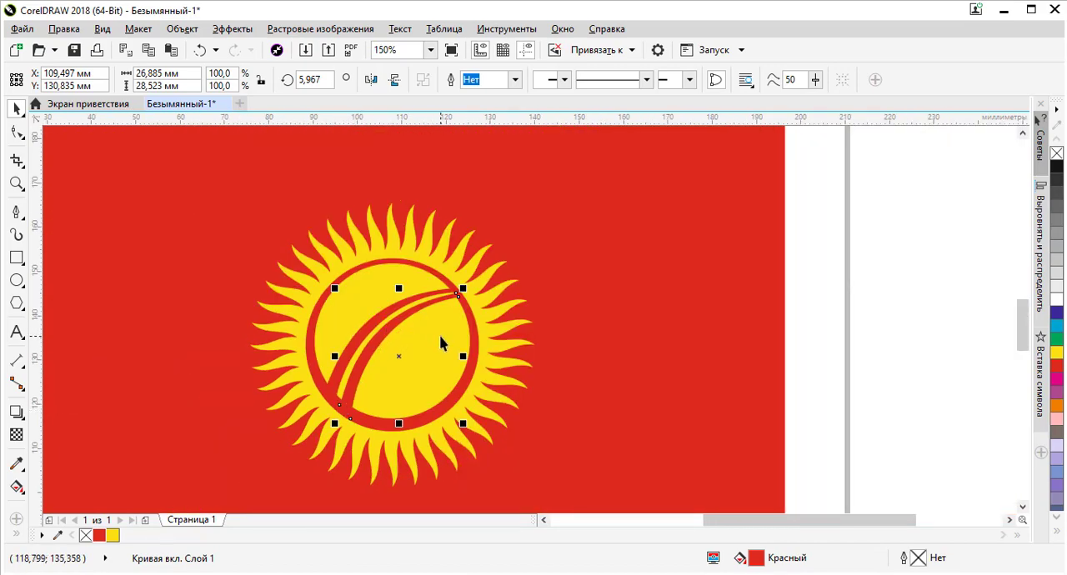
Copy the second band to its lower right, rotate the copy to about 11.7° and place it at about X 111.2, Y 128.5 mm
{"action": "left_click_drag", "start_coordinate": [402, 327], "coordinate": [413, 334]}
{"action": "scroll", "coordinate": [413, 333], "scroll_direction": "up", "scroll_amount": 2}
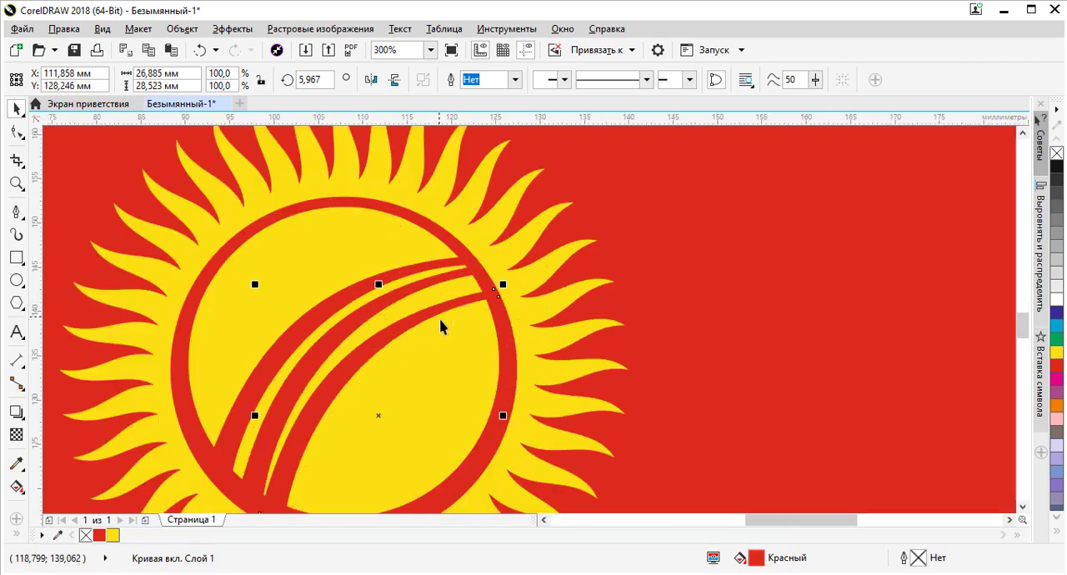
{"action": "left_click", "coordinate": [458, 299]}
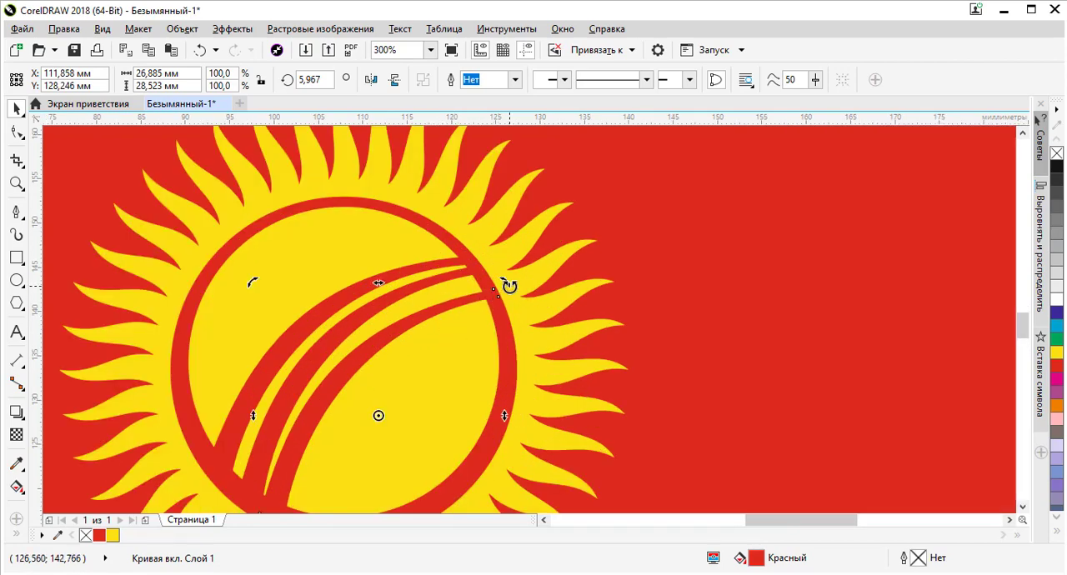
{"action": "left_click_drag", "start_coordinate": [509, 286], "coordinate": [478, 258]}
{"action": "scroll", "coordinate": [441, 312], "scroll_direction": "up", "scroll_amount": 3}
{"action": "scroll", "coordinate": [487, 266], "scroll_direction": "up", "scroll_amount": 1}
{"action": "scroll", "coordinate": [570, 222], "scroll_direction": "down", "scroll_amount": 4}
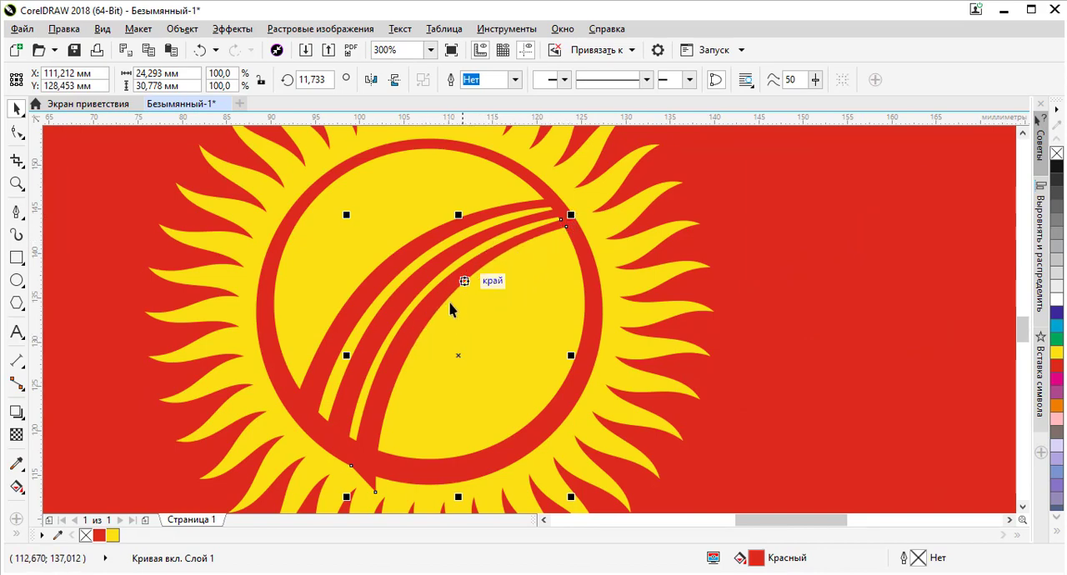
Nudge the third curved band to about X 111.5, Y 128.3 mm and rotate it to about 12.3°
{"action": "left_click_drag", "start_coordinate": [426, 309], "coordinate": [432, 313]}
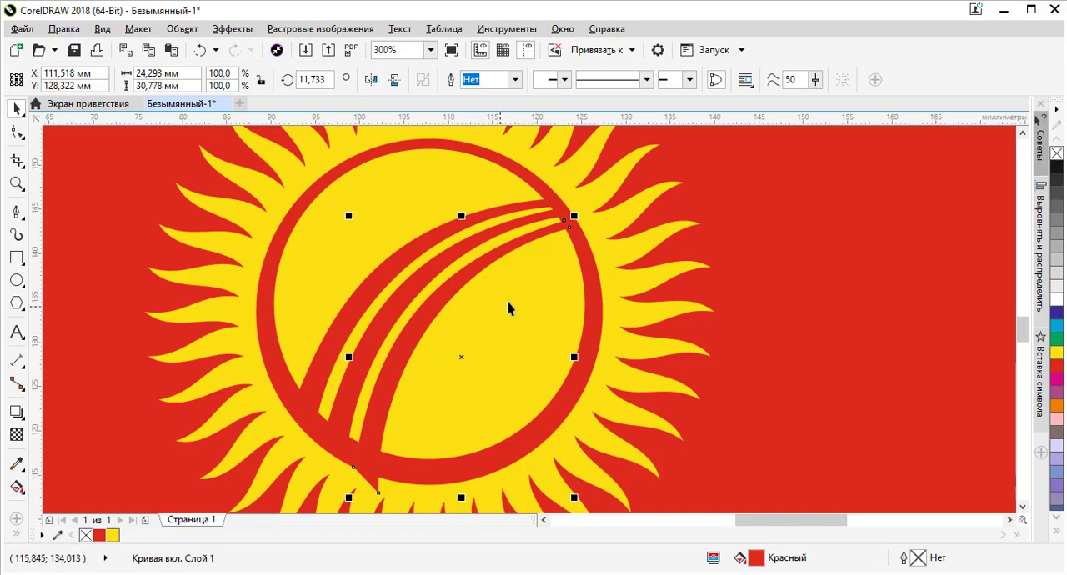
{"action": "left_click", "coordinate": [564, 221]}
{"action": "scroll", "coordinate": [578, 215], "scroll_direction": "up", "scroll_amount": 2}
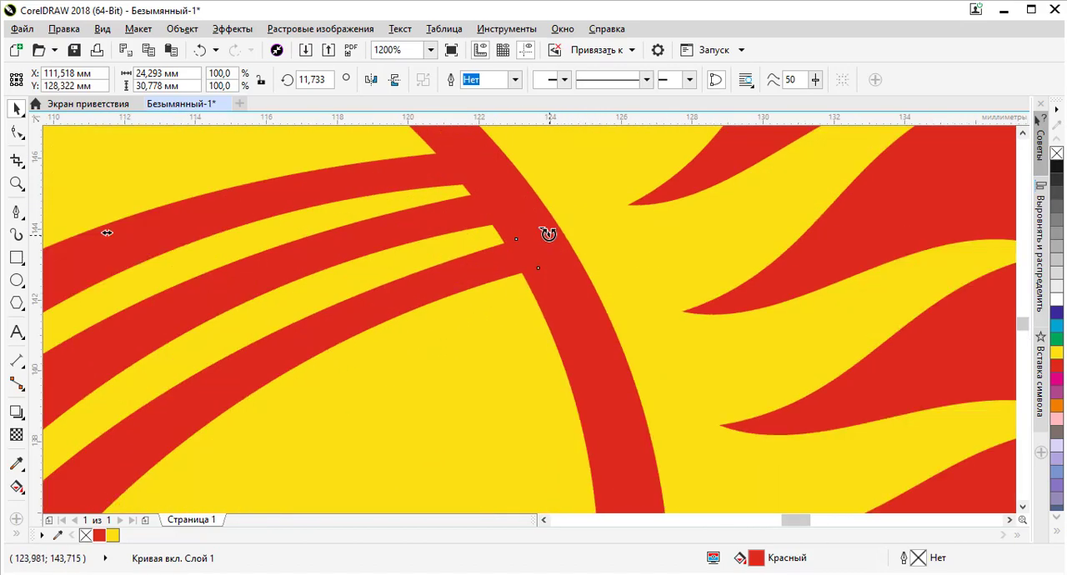
{"action": "left_click_drag", "start_coordinate": [548, 234], "coordinate": [541, 231]}
{"action": "scroll", "coordinate": [541, 231], "scroll_direction": "down", "scroll_amount": 2}
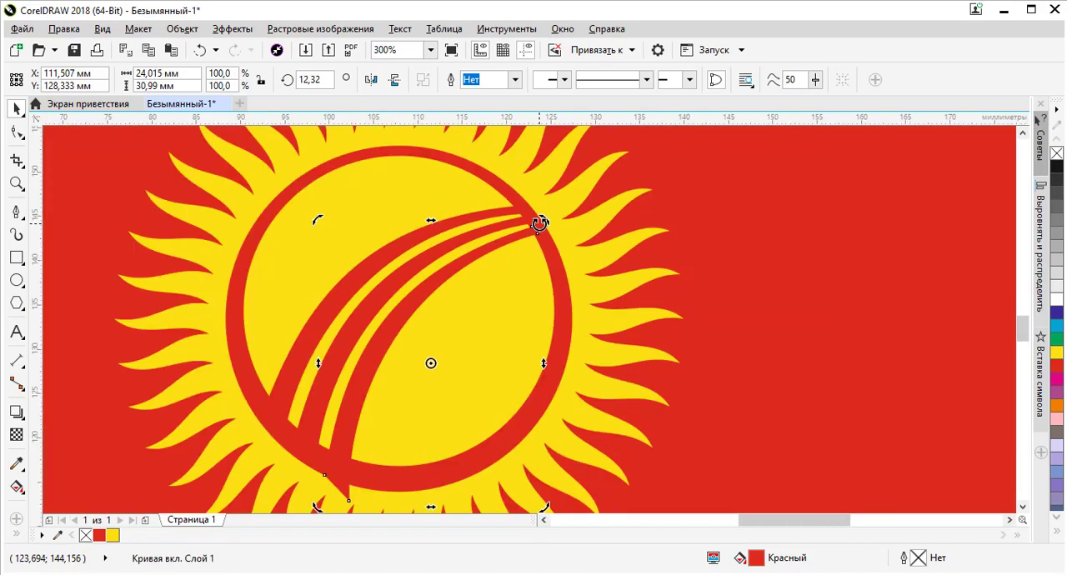
{"action": "scroll", "coordinate": [326, 311], "scroll_direction": "up", "scroll_amount": 1}
{"action": "scroll", "coordinate": [326, 311], "scroll_direction": "down", "scroll_amount": 2}
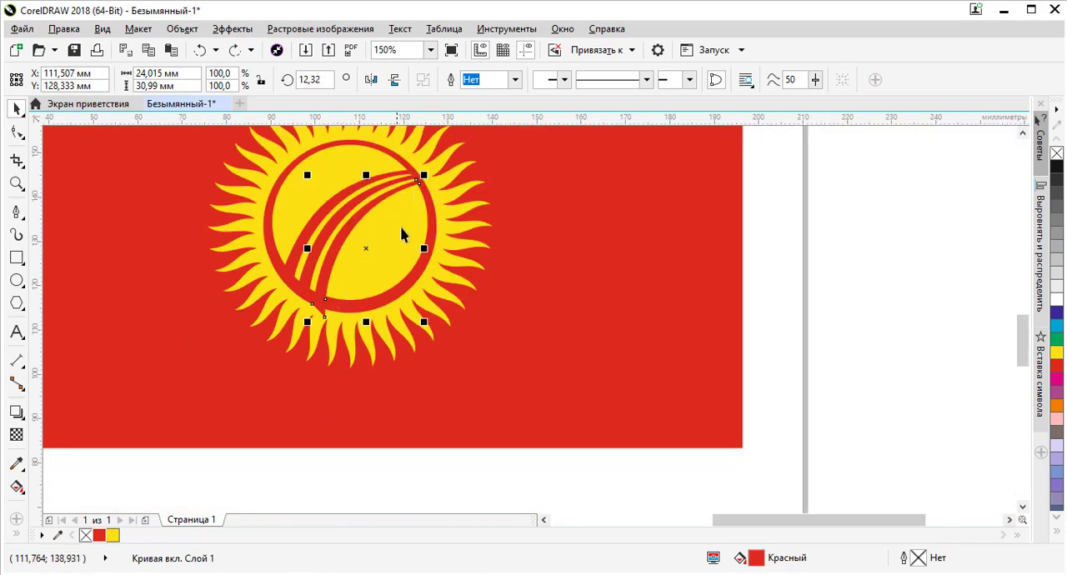
Select all three curved red bands and move them together up and left to about X 106.9, Y 131.3 mm
{"action": "scroll", "coordinate": [386, 200], "scroll_direction": "down", "scroll_amount": 1}
{"action": "scroll", "coordinate": [383, 212], "scroll_direction": "up", "scroll_amount": 2}
{"action": "left_click", "coordinate": [332, 209], "text": "shift"}
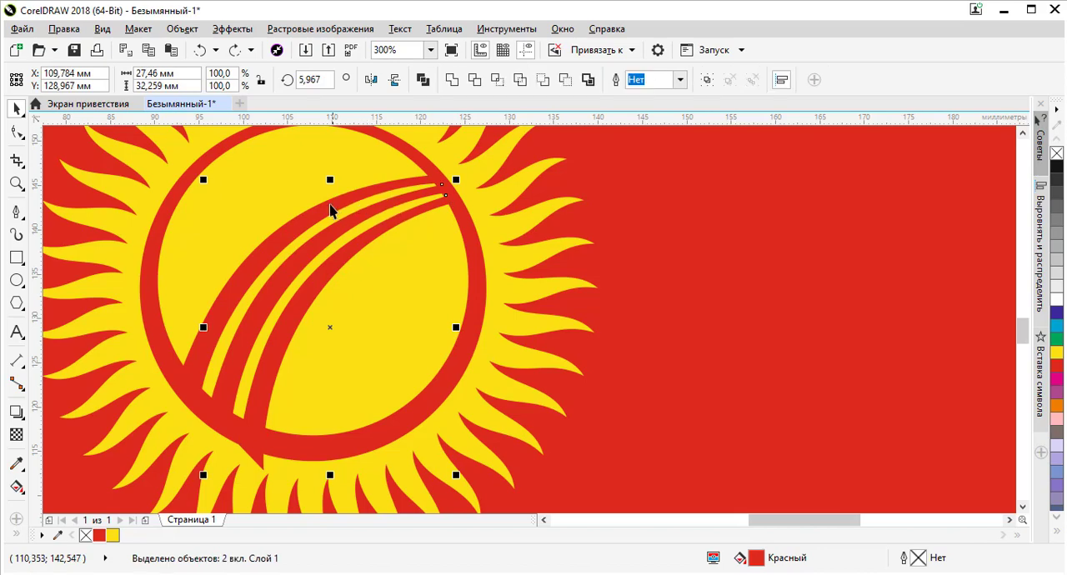
{"action": "left_click", "coordinate": [334, 205], "text": "shift"}
{"action": "left_click_drag", "start_coordinate": [363, 194], "coordinate": [350, 178]}
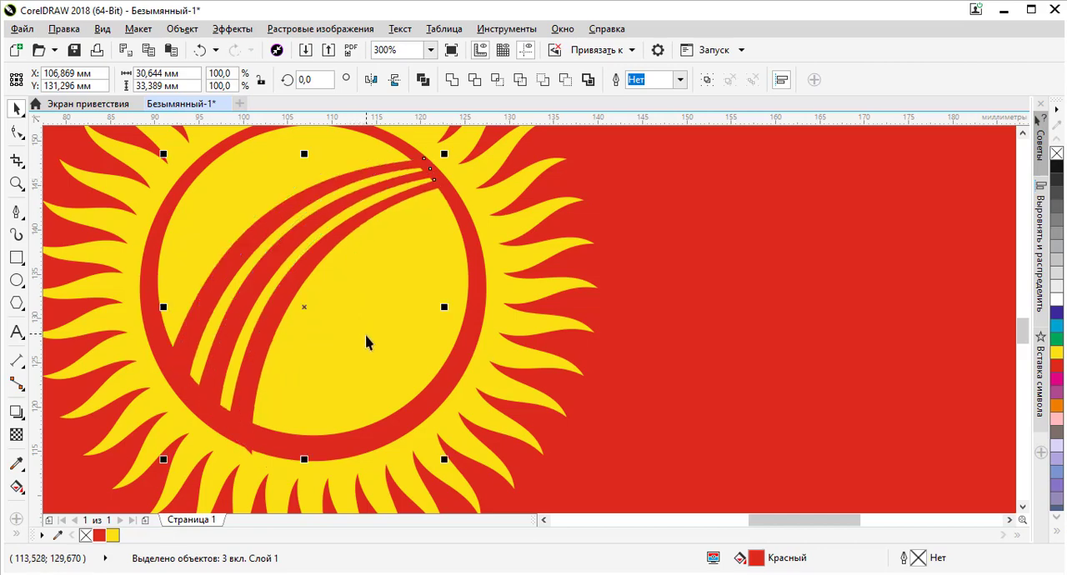
{"action": "left_click", "coordinate": [669, 269]}
Move the third band to about X 110.8, Y 130.4 mm so its ends sit within the red ring
{"action": "left_click", "coordinate": [424, 193]}
{"action": "scroll", "coordinate": [422, 190], "scroll_direction": "up", "scroll_amount": 2}
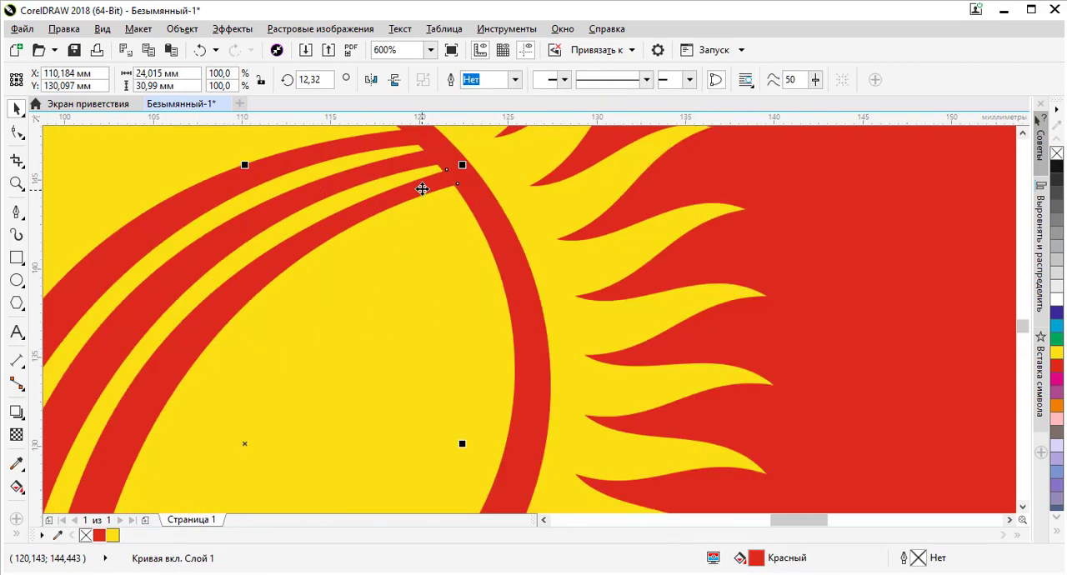
{"action": "left_click_drag", "start_coordinate": [426, 193], "coordinate": [436, 188]}
{"action": "scroll", "coordinate": [442, 175], "scroll_direction": "down", "scroll_amount": 2}
{"action": "scroll", "coordinate": [262, 445], "scroll_direction": "up", "scroll_amount": 4}
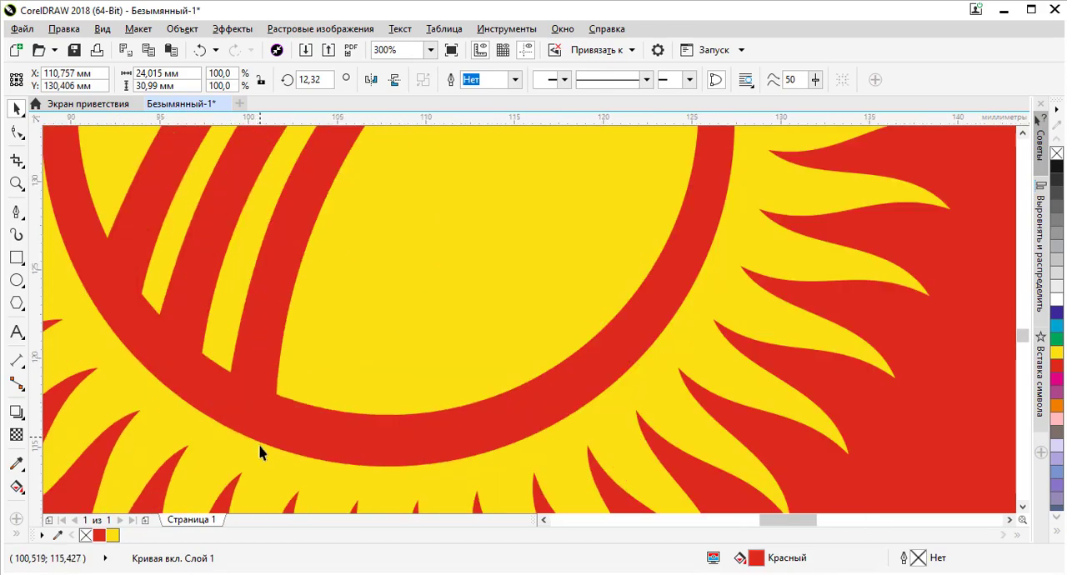
{"action": "scroll", "coordinate": [292, 442], "scroll_direction": "down", "scroll_amount": 2}
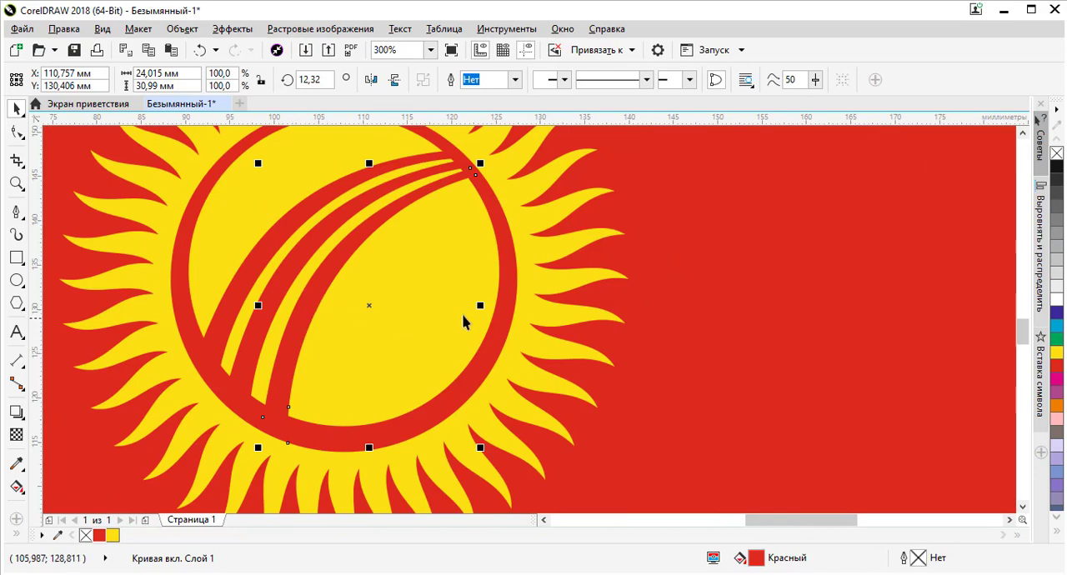
{"action": "left_click", "coordinate": [664, 291]}
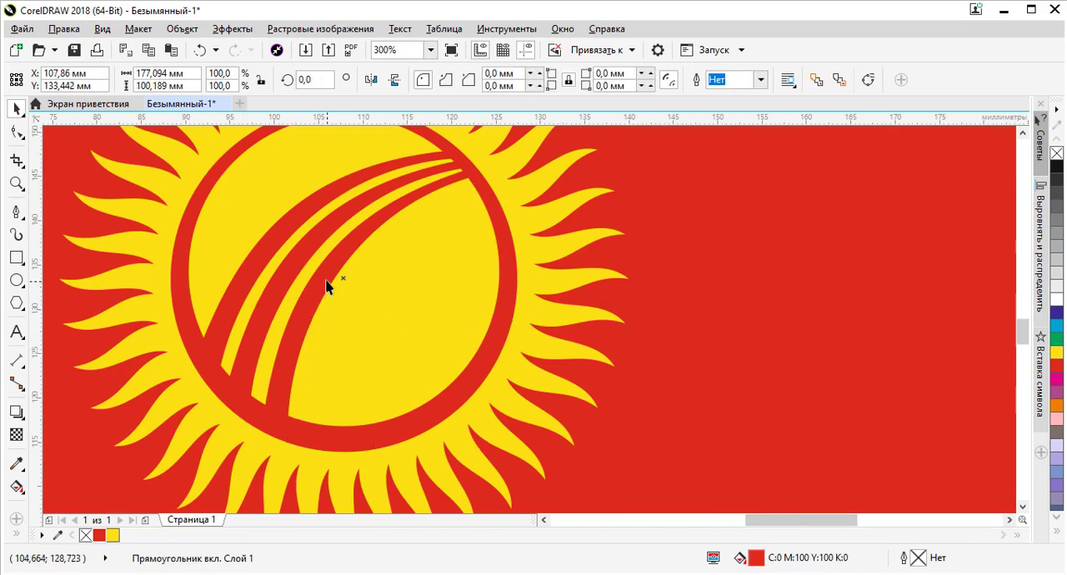
Select the three curved red bands together and duplicate them in place
{"action": "scroll", "coordinate": [330, 283], "scroll_direction": "down", "scroll_amount": 2}
{"action": "scroll", "coordinate": [336, 271], "scroll_direction": "up", "scroll_amount": 3}
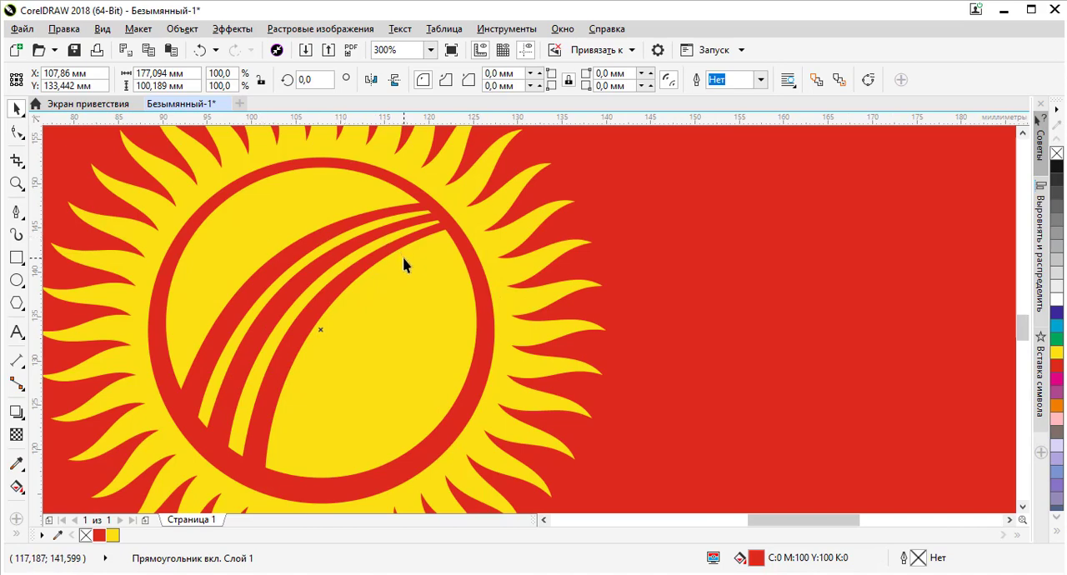
{"action": "left_click", "coordinate": [352, 265]}
{"action": "left_click", "coordinate": [341, 266]}
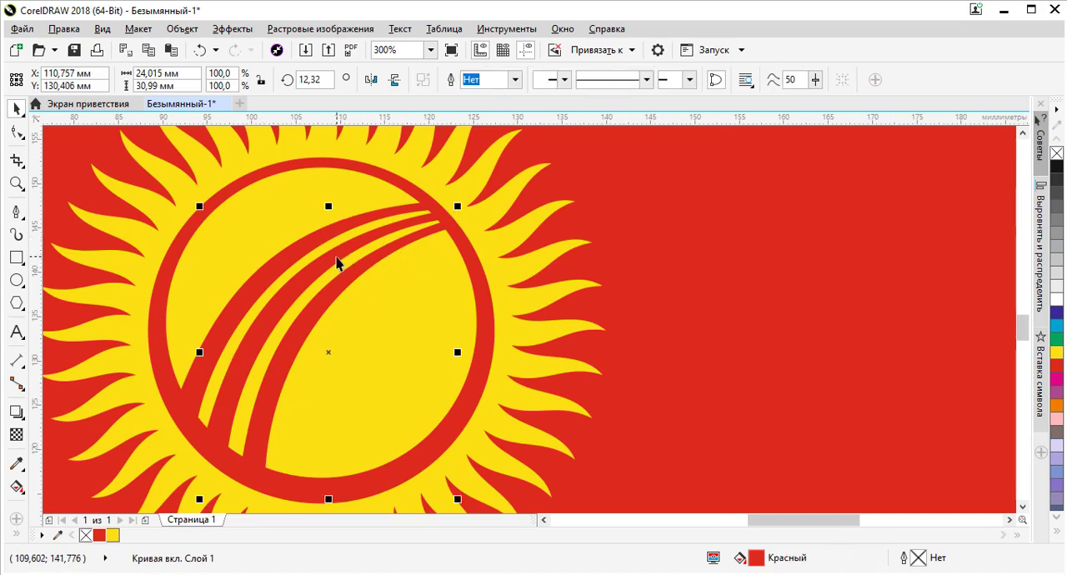
{"action": "left_click", "coordinate": [307, 247], "text": "shift"}
{"action": "left_click", "coordinate": [292, 286], "text": "shift"}
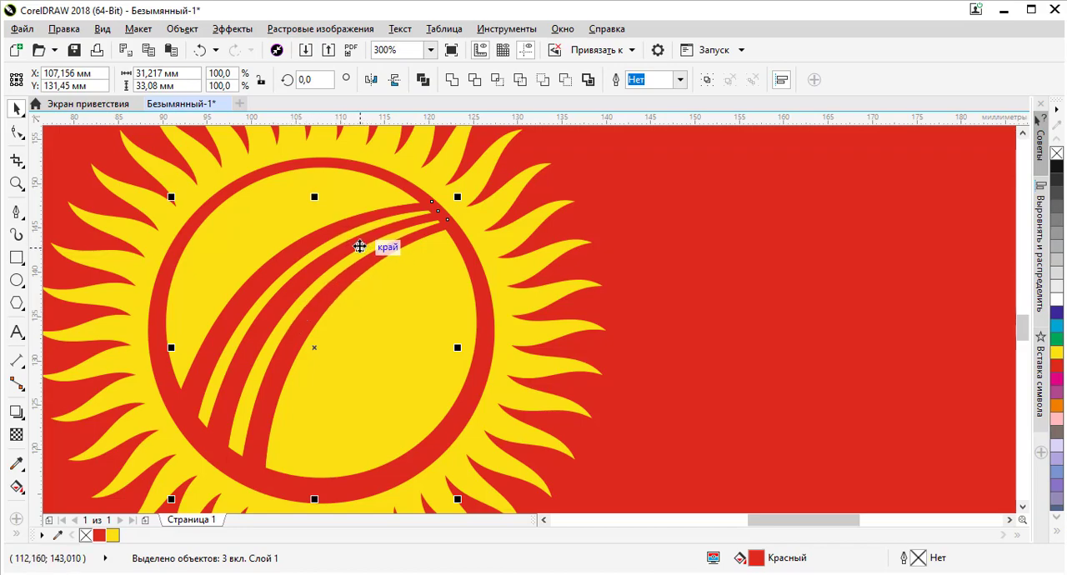
{"action": "left_click_drag", "start_coordinate": [365, 243], "coordinate": [641, 251]}
{"action": "scroll", "coordinate": [660, 293], "scroll_direction": "down", "scroll_amount": 2}
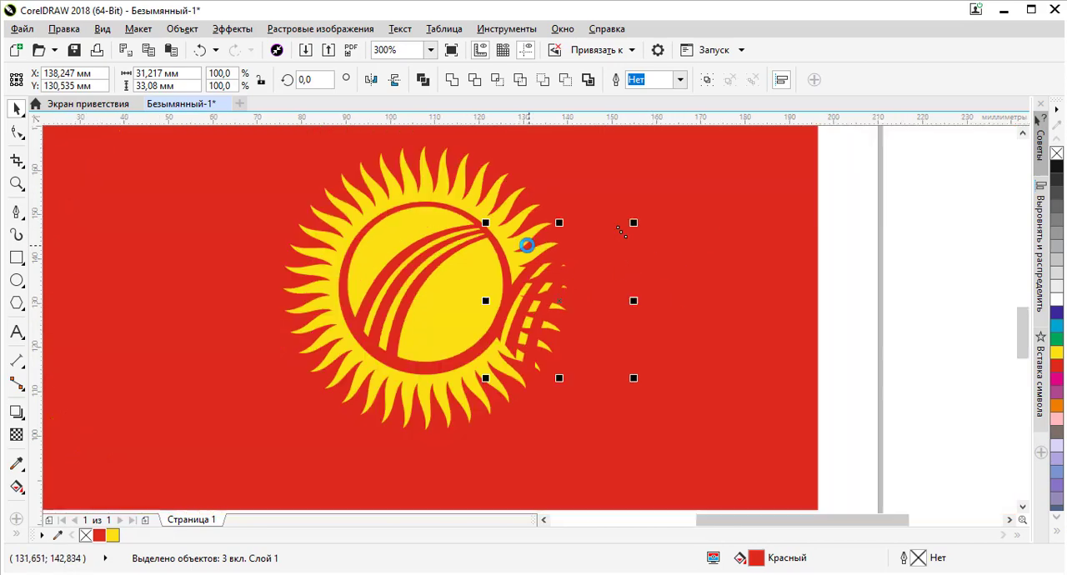
{"action": "left_click_drag", "start_coordinate": [567, 243], "coordinate": [956, 261]}
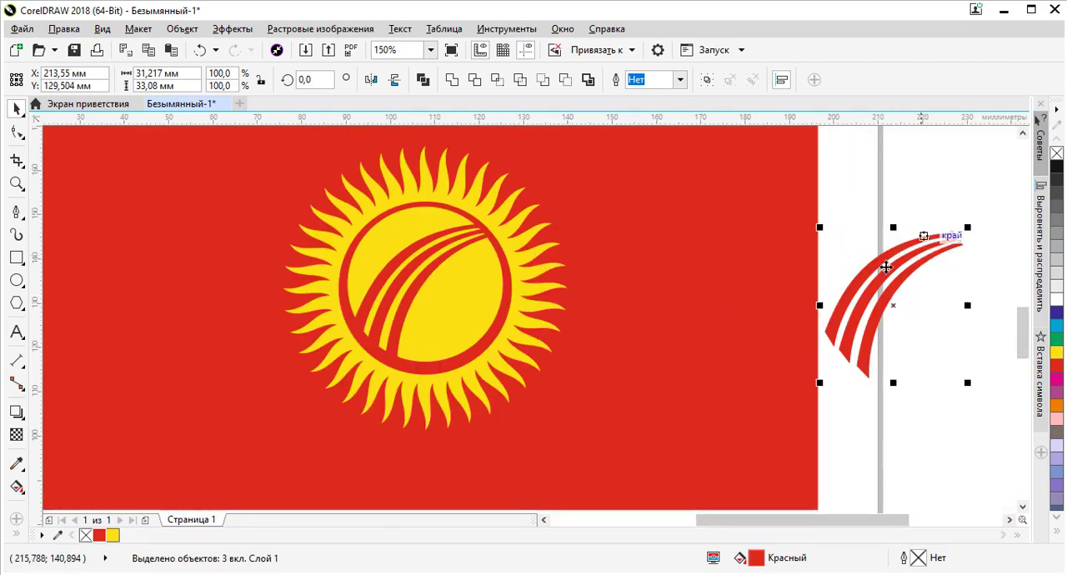
{"action": "key", "text": "ctrl+z"}
{"action": "key", "text": "ctrl+z"}
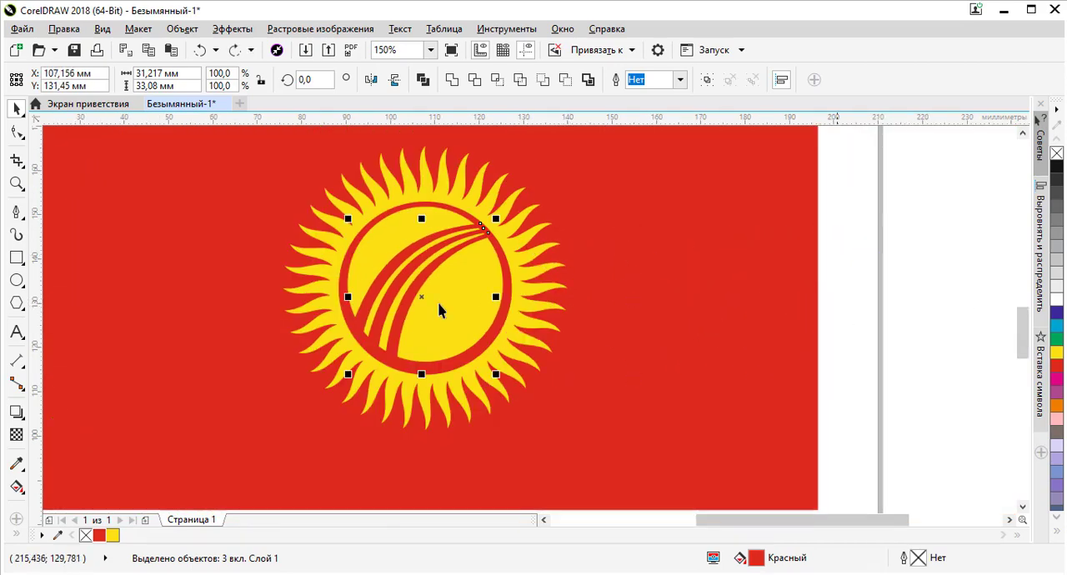
Mirror the duplicated bands horizontally and move them right to about X 108.2 mm so their ends fit inside the ring
{"action": "left_click", "coordinate": [371, 80]}
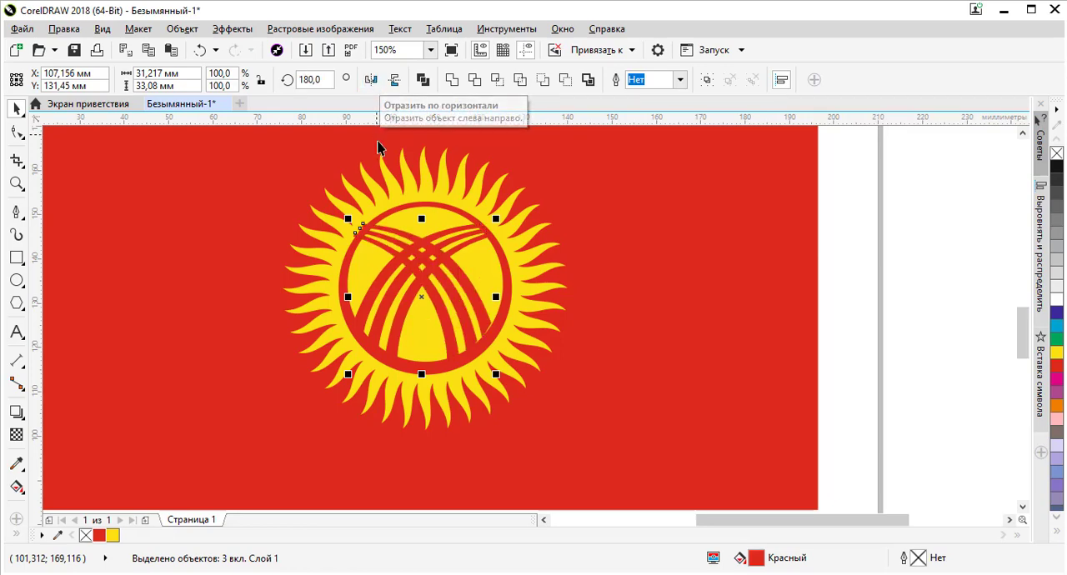
{"action": "scroll", "coordinate": [470, 307], "scroll_direction": "up", "scroll_amount": 2}
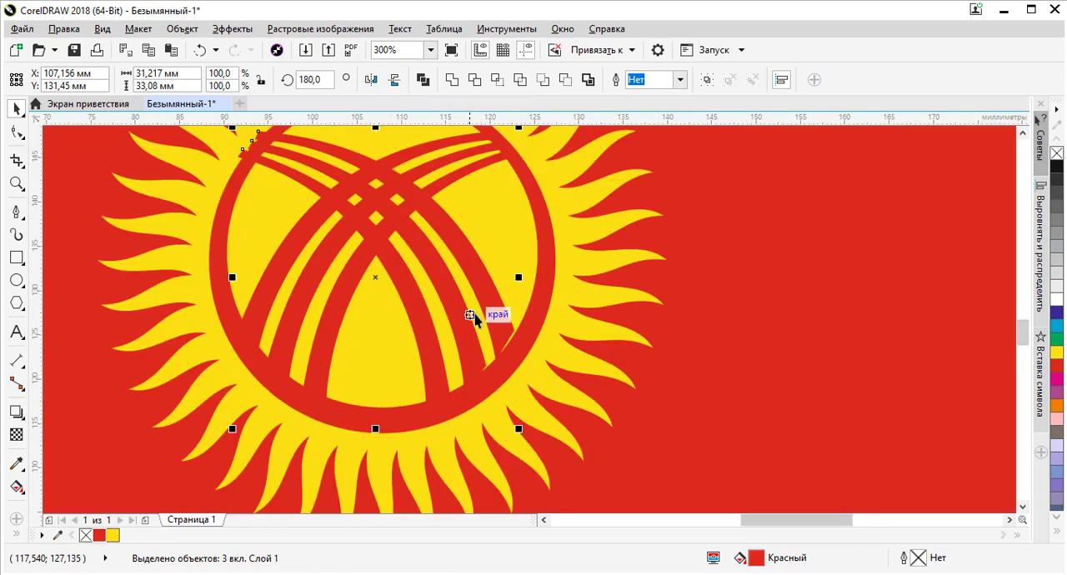
{"action": "scroll", "coordinate": [478, 320], "scroll_direction": "down", "scroll_amount": 2}
{"action": "scroll", "coordinate": [367, 215], "scroll_direction": "up", "scroll_amount": 3}
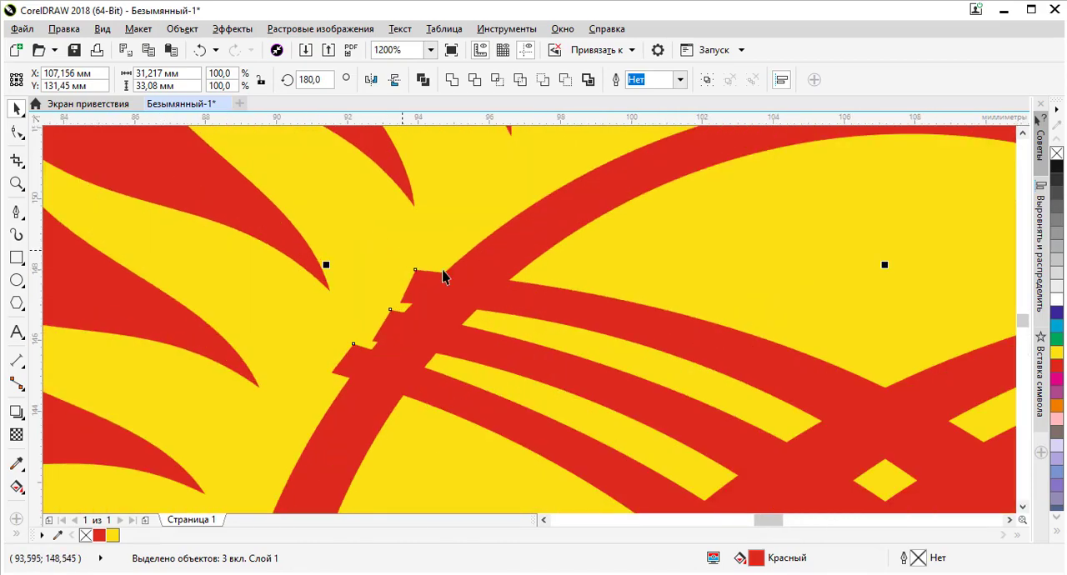
{"action": "left_click_drag", "start_coordinate": [520, 291], "coordinate": [560, 296]}
{"action": "scroll", "coordinate": [559, 296], "scroll_direction": "down", "scroll_amount": 3}
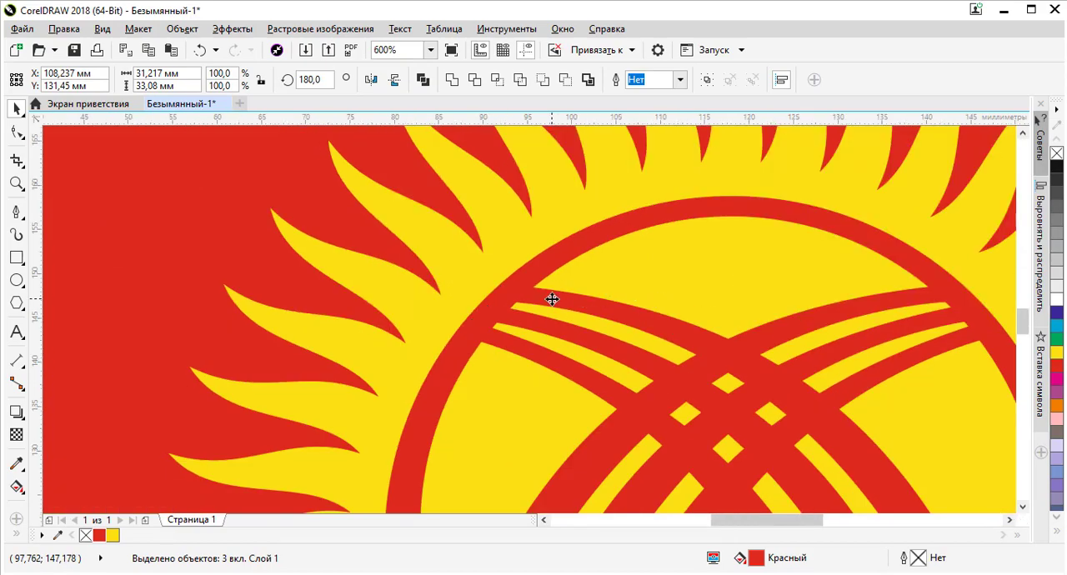
Examine the crossed bands and the sun's proportions against the reference flag
{"action": "scroll", "coordinate": [550, 302], "scroll_direction": "down", "scroll_amount": 1}
{"action": "scroll", "coordinate": [672, 339], "scroll_direction": "down", "scroll_amount": 1}
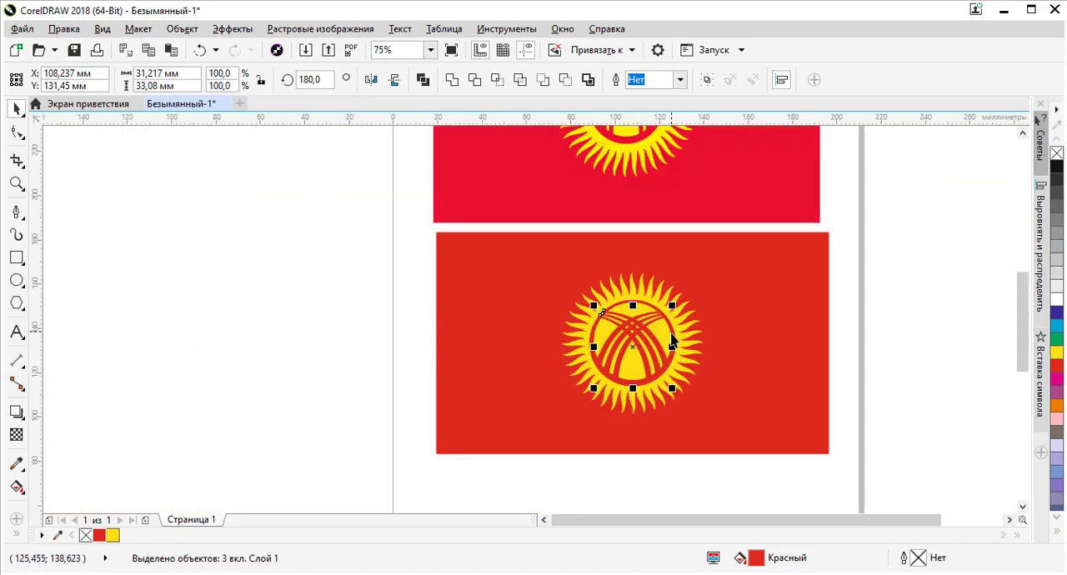
{"action": "scroll", "coordinate": [674, 340], "scroll_direction": "up", "scroll_amount": 2}
{"action": "scroll", "coordinate": [664, 317], "scroll_direction": "down", "scroll_amount": 1}
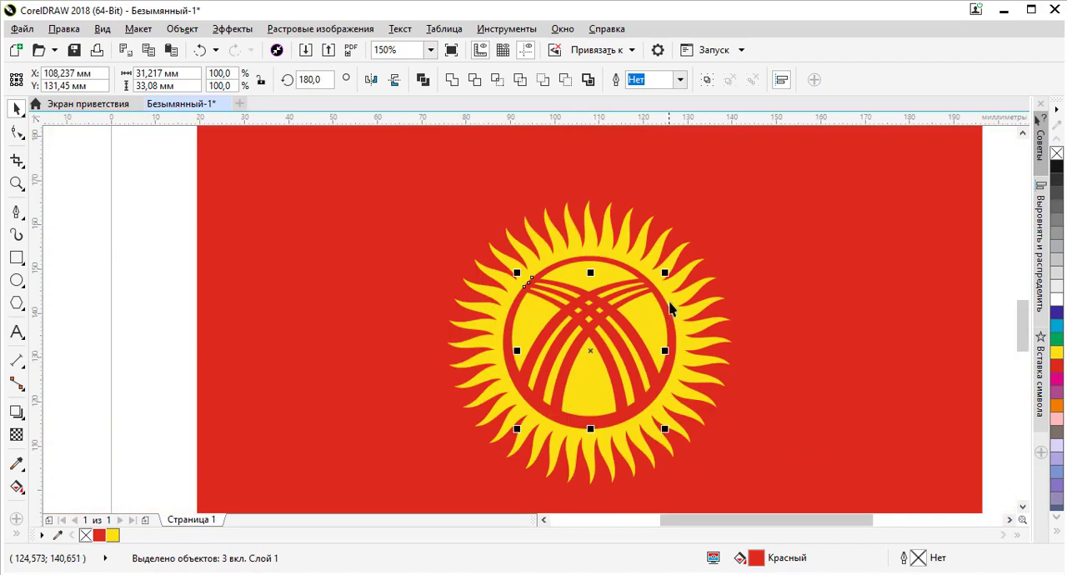
{"action": "scroll", "coordinate": [671, 305], "scroll_direction": "down", "scroll_amount": 1}
{"action": "scroll", "coordinate": [674, 300], "scroll_direction": "up", "scroll_amount": 1}
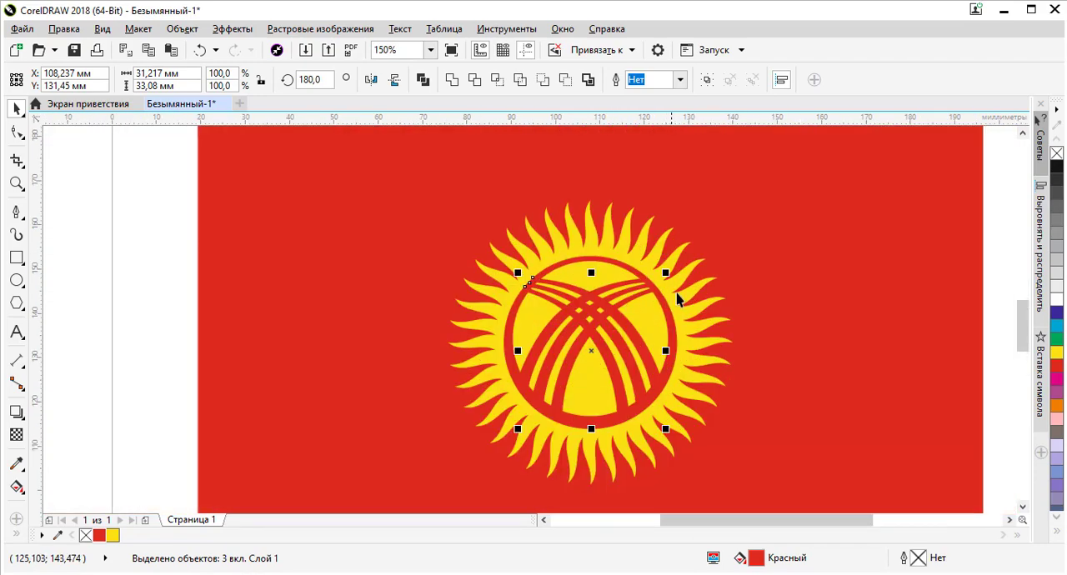
{"action": "scroll", "coordinate": [667, 302], "scroll_direction": "down", "scroll_amount": 1}
{"action": "scroll", "coordinate": [674, 286], "scroll_direction": "up", "scroll_amount": 2}
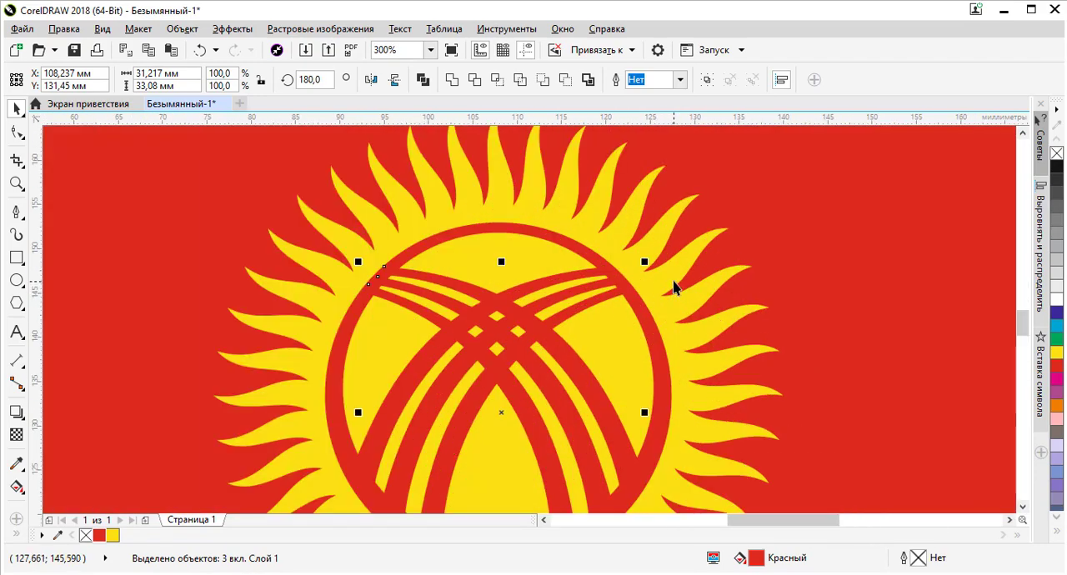
Enlarge the sun's yellow 40-sided ray shape around its centre to about 68.7 × 68.7 mm
{"action": "left_click", "coordinate": [663, 300]}
{"action": "scroll", "coordinate": [708, 232], "scroll_direction": "down", "scroll_amount": 1}
{"action": "left_click_drag", "start_coordinate": [723, 201], "coordinate": [733, 191]}
{"action": "scroll", "coordinate": [623, 267], "scroll_direction": "down", "scroll_amount": 1}
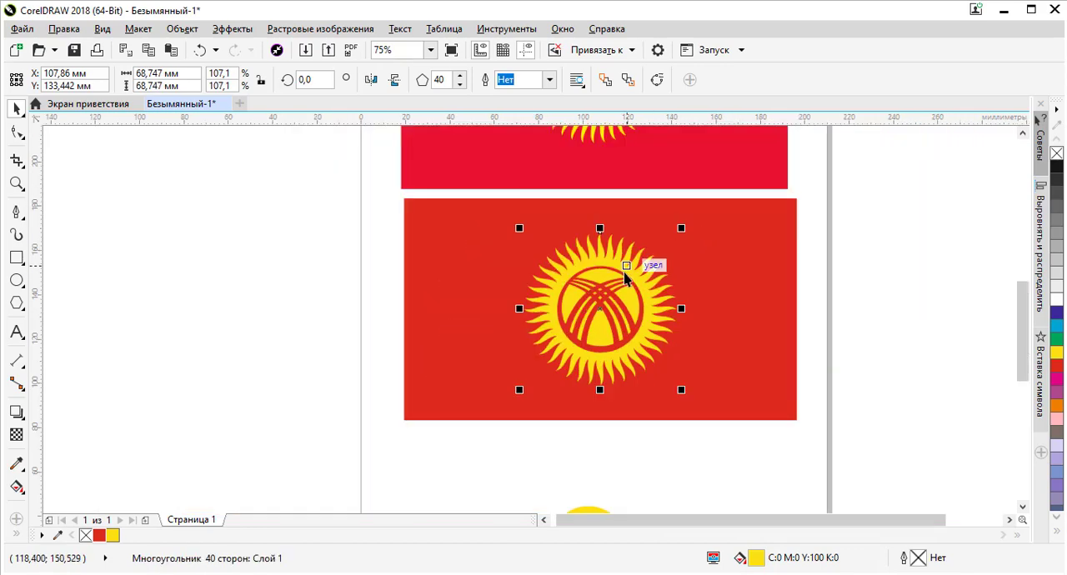
Deselect the ray shape and compare the redrawn sun and band crossing closely with the reference image
{"action": "scroll", "coordinate": [614, 304], "scroll_direction": "up", "scroll_amount": 1}
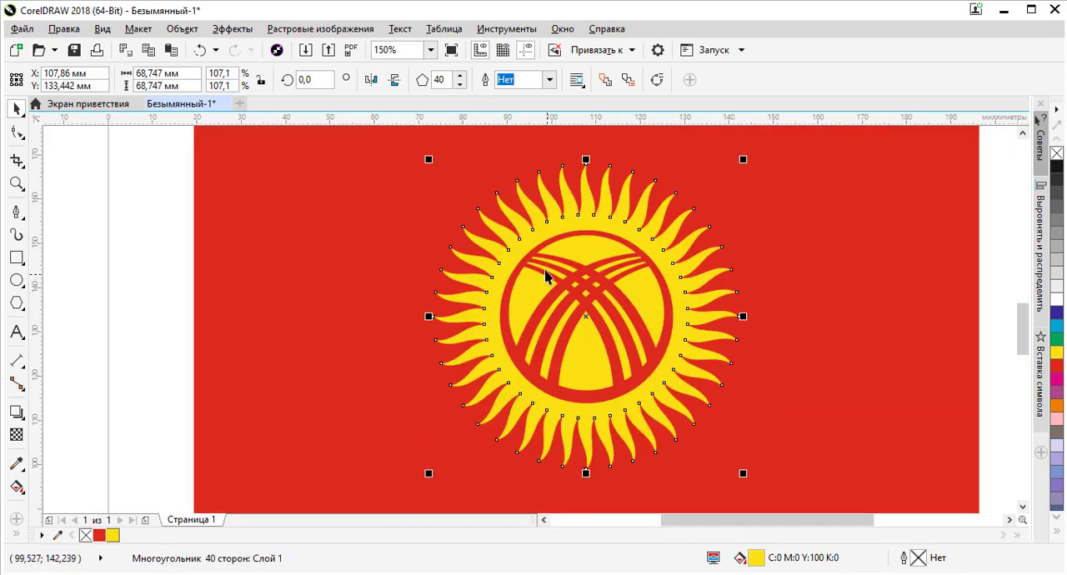
{"action": "scroll", "coordinate": [595, 308], "scroll_direction": "up", "scroll_amount": 1}
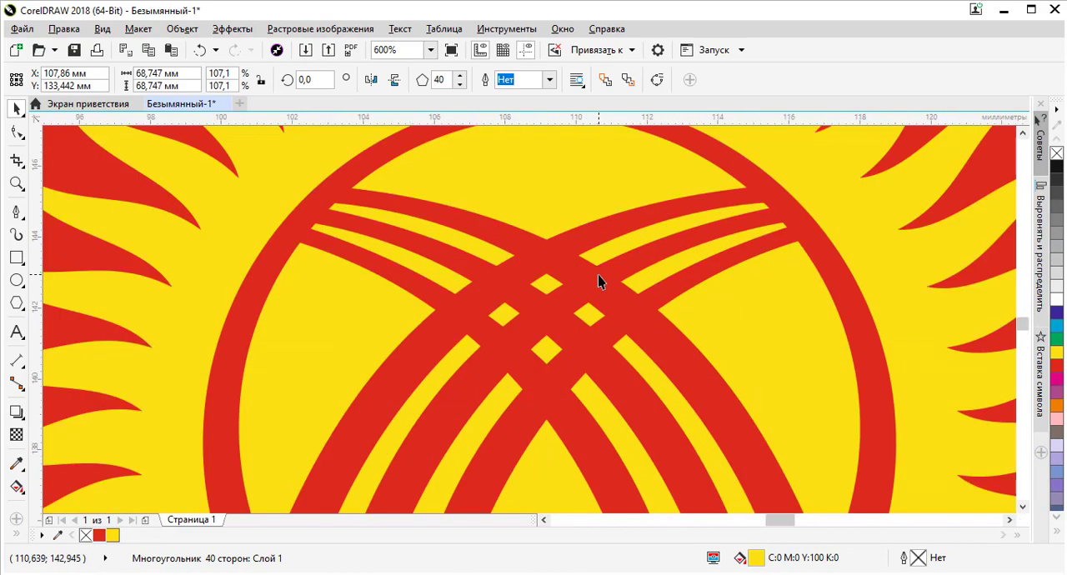
{"action": "scroll", "coordinate": [597, 272], "scroll_direction": "down", "scroll_amount": 1}
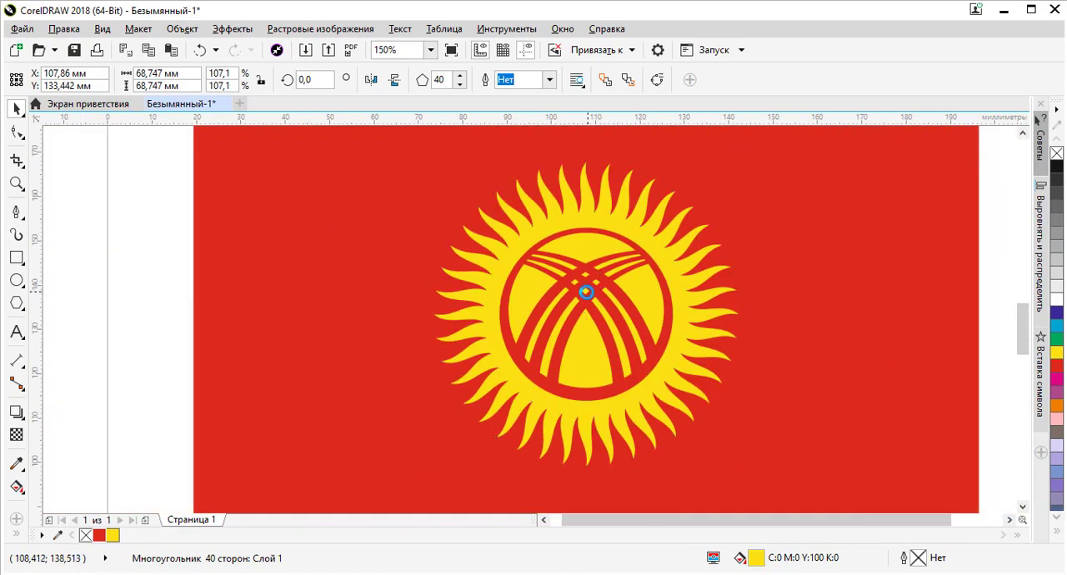
{"action": "scroll", "coordinate": [583, 292], "scroll_direction": "down", "scroll_amount": 2}
{"action": "left_click", "coordinate": [736, 310]}
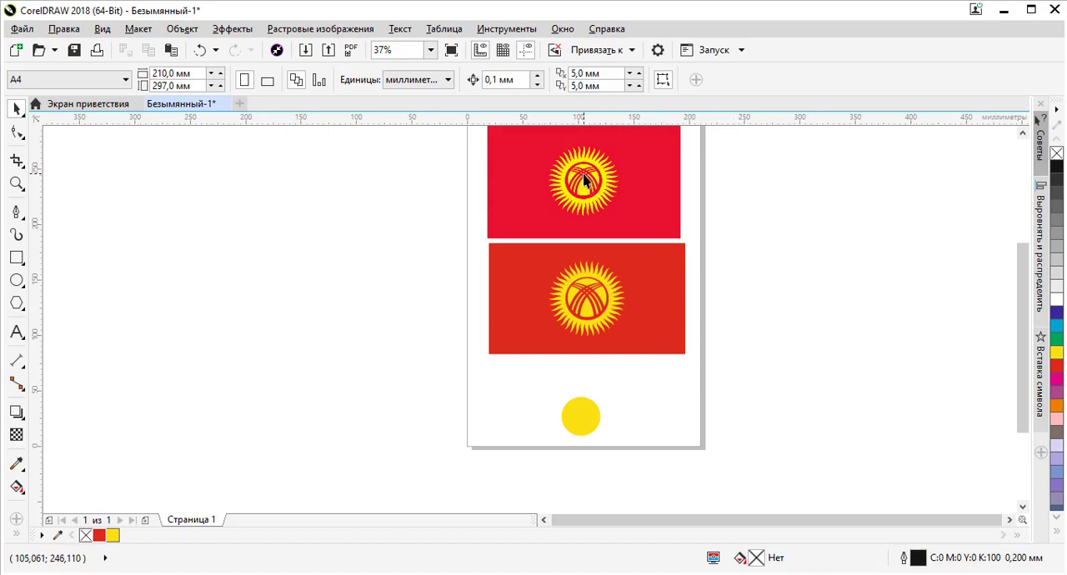
{"action": "scroll", "coordinate": [583, 179], "scroll_direction": "up", "scroll_amount": 3}
{"action": "scroll", "coordinate": [583, 179], "scroll_direction": "down", "scroll_amount": 2}
{"action": "scroll", "coordinate": [584, 179], "scroll_direction": "up", "scroll_amount": 1}
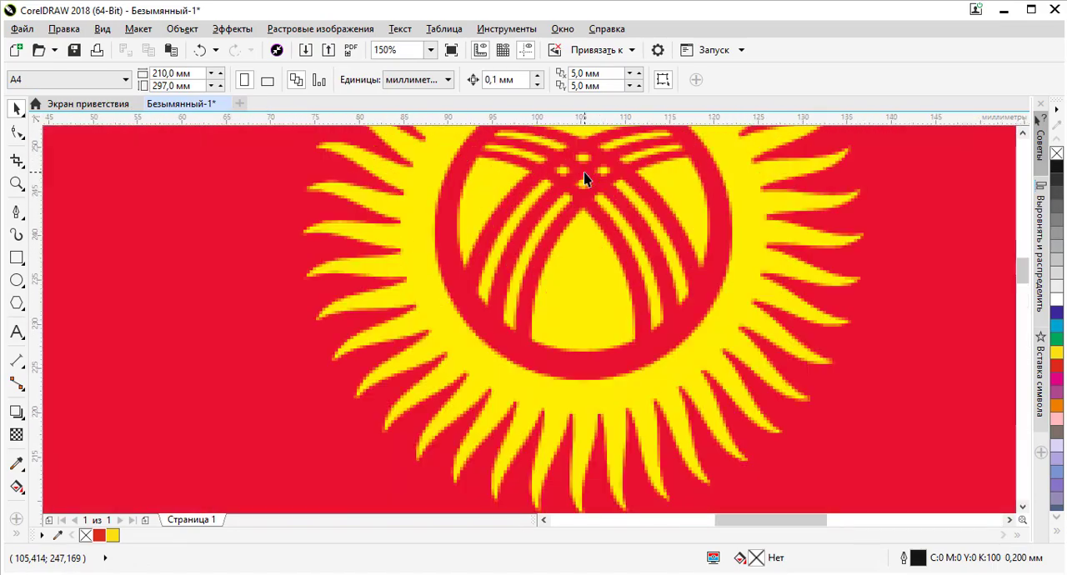
{"action": "scroll", "coordinate": [583, 177], "scroll_direction": "down", "scroll_amount": 2}
{"action": "scroll", "coordinate": [602, 304], "scroll_direction": "up", "scroll_amount": 2}
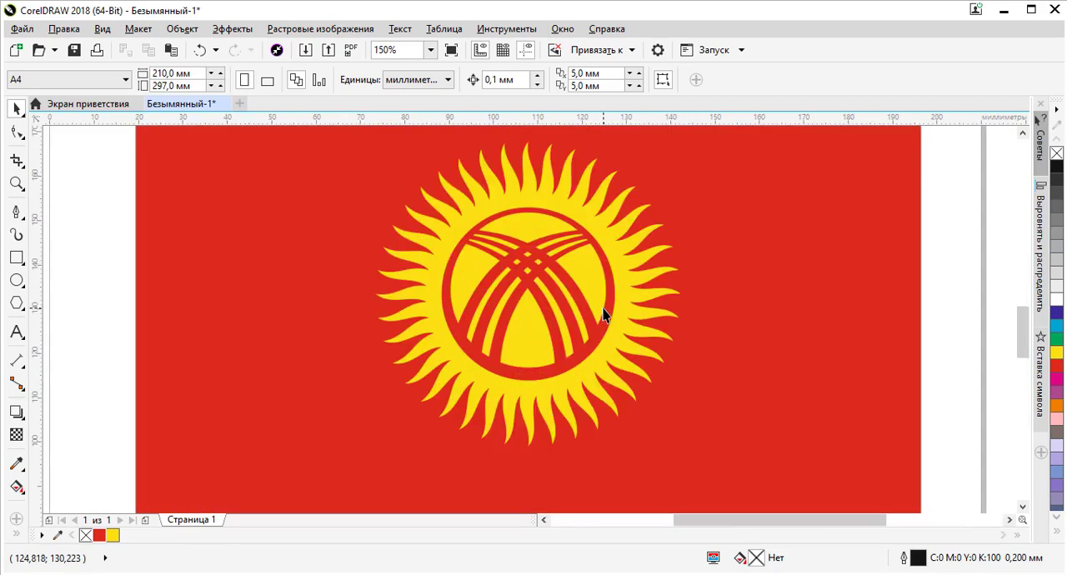
{"action": "scroll", "coordinate": [602, 315], "scroll_direction": "down", "scroll_amount": 2}
Delete the spare yellow circle below the flag and the reference flag image above it
{"action": "left_click", "coordinate": [580, 425]}
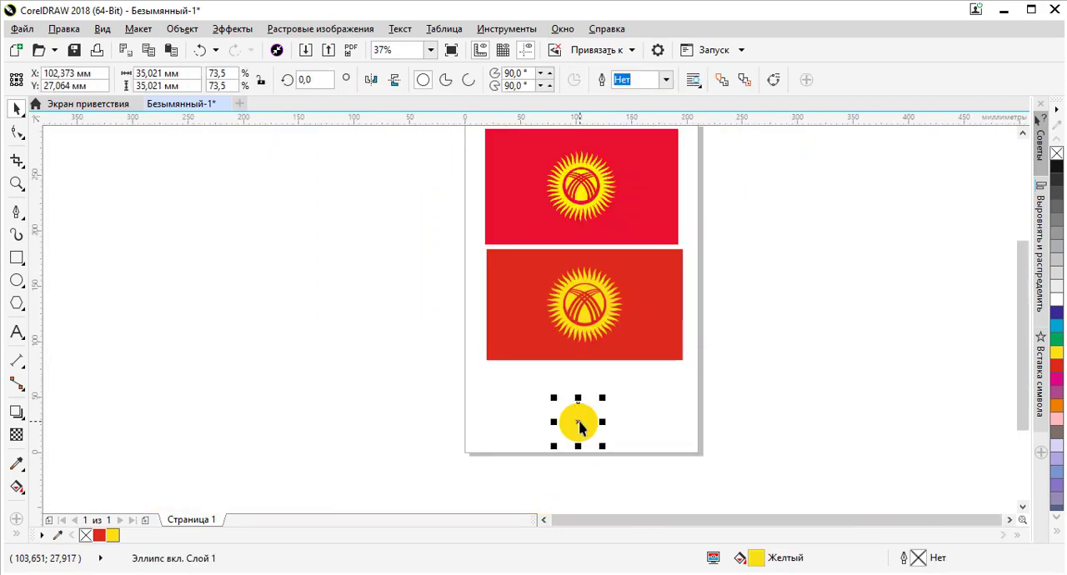
{"action": "key", "text": "Delete"}
{"action": "left_click", "coordinate": [641, 222]}
{"action": "key", "text": "Delete"}
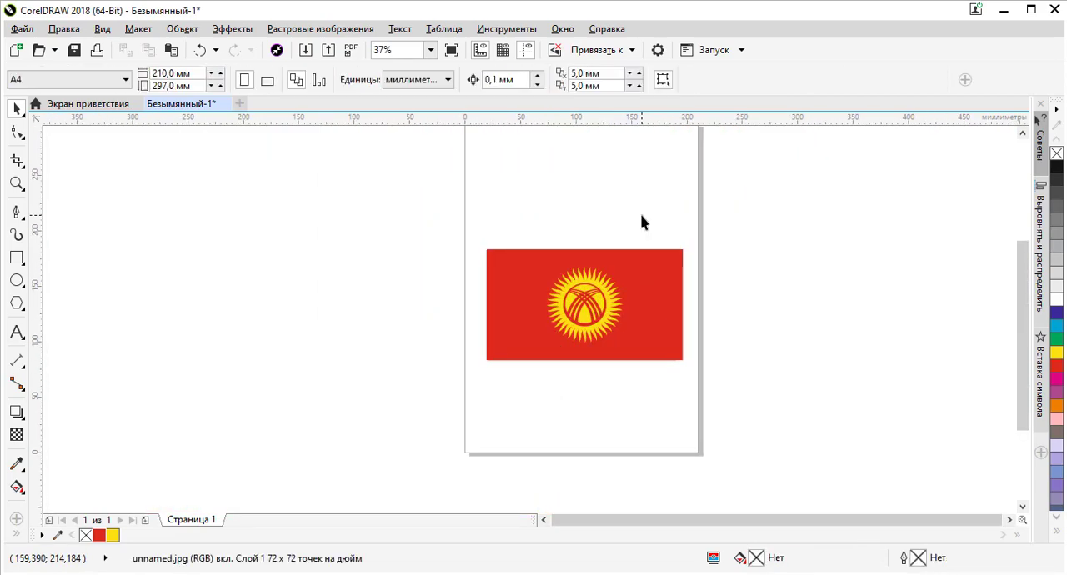
Select all shapes of the redrawn flag together, deselect them and inspect the finished sun
{"action": "left_click_drag", "start_coordinate": [723, 235], "coordinate": [419, 400]}
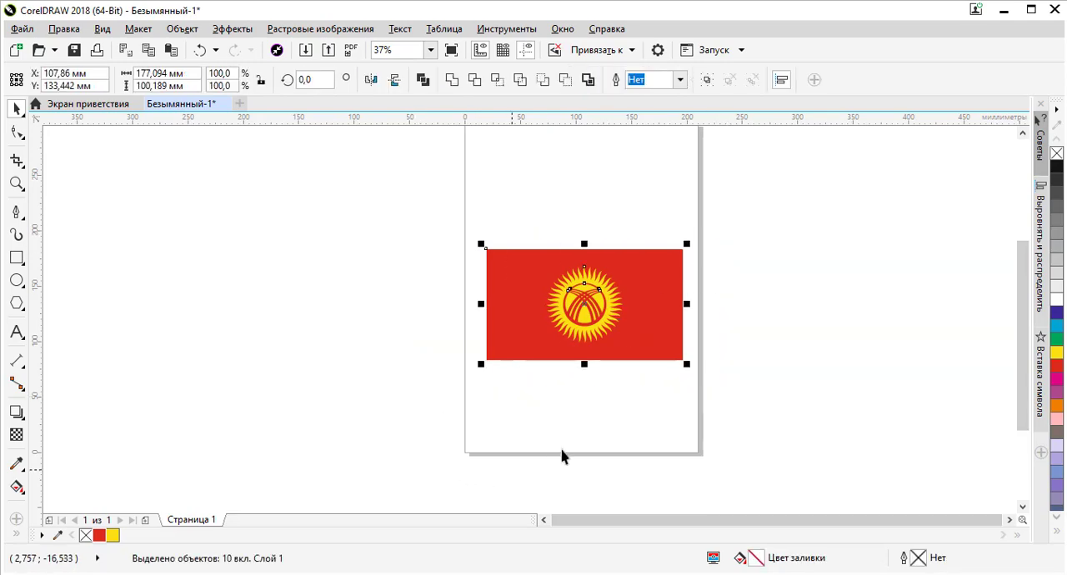
{"action": "left_click", "coordinate": [741, 388]}
{"action": "scroll", "coordinate": [585, 292], "scroll_direction": "up", "scroll_amount": 2}
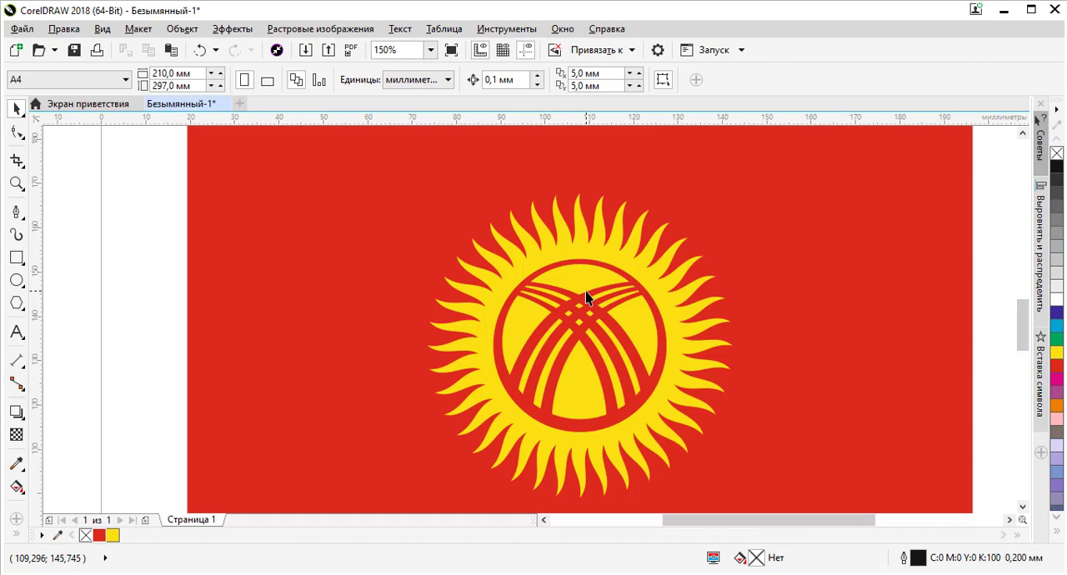
Examine the finished flag as a whole and the ends and crossing of the sun's red bands in close-up
{"action": "scroll", "coordinate": [585, 291], "scroll_direction": "down", "scroll_amount": 1}
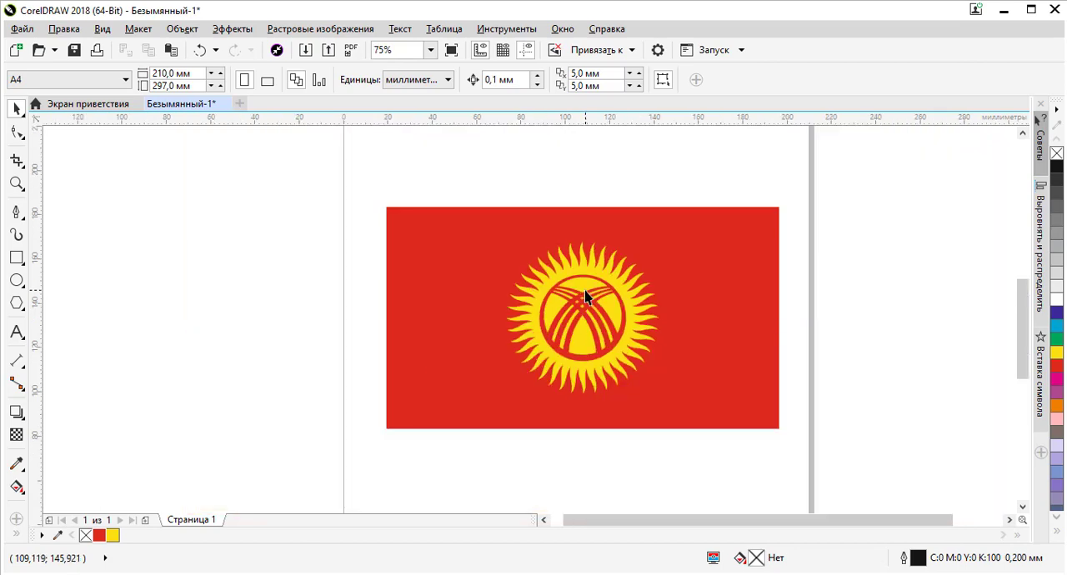
{"action": "scroll", "coordinate": [588, 296], "scroll_direction": "up", "scroll_amount": 2}
{"action": "scroll", "coordinate": [584, 265], "scroll_direction": "down", "scroll_amount": 1}
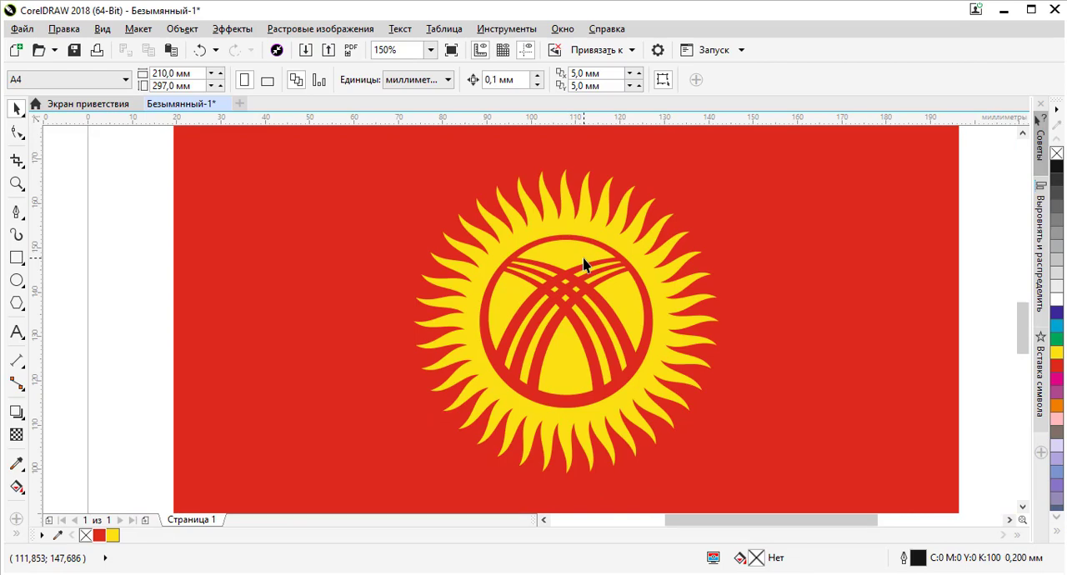
{"action": "scroll", "coordinate": [620, 276], "scroll_direction": "up", "scroll_amount": 2}
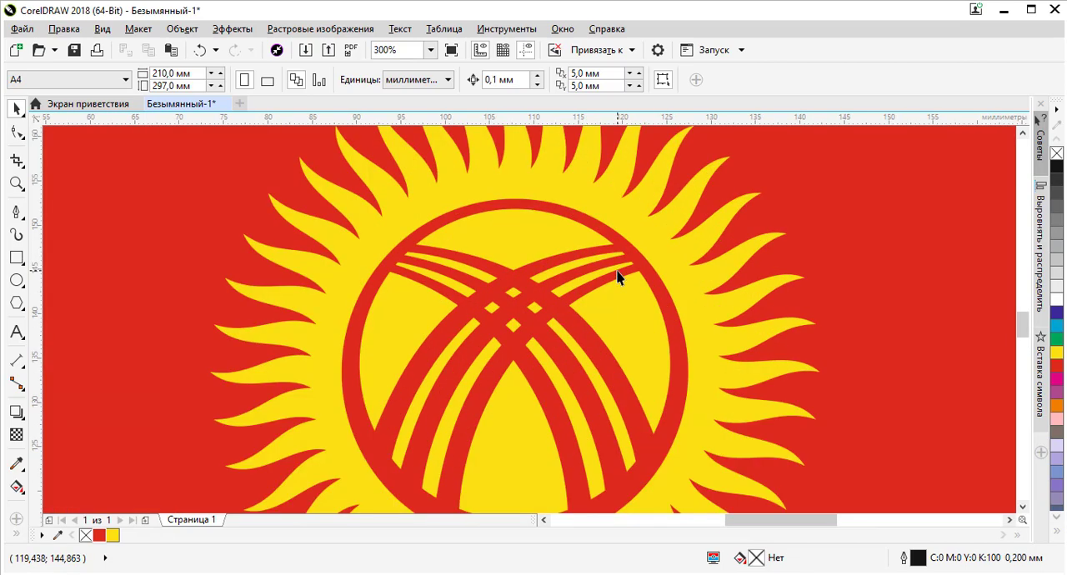
{"action": "scroll", "coordinate": [618, 278], "scroll_direction": "down", "scroll_amount": 3}
{"action": "scroll", "coordinate": [618, 278], "scroll_direction": "up", "scroll_amount": 3}
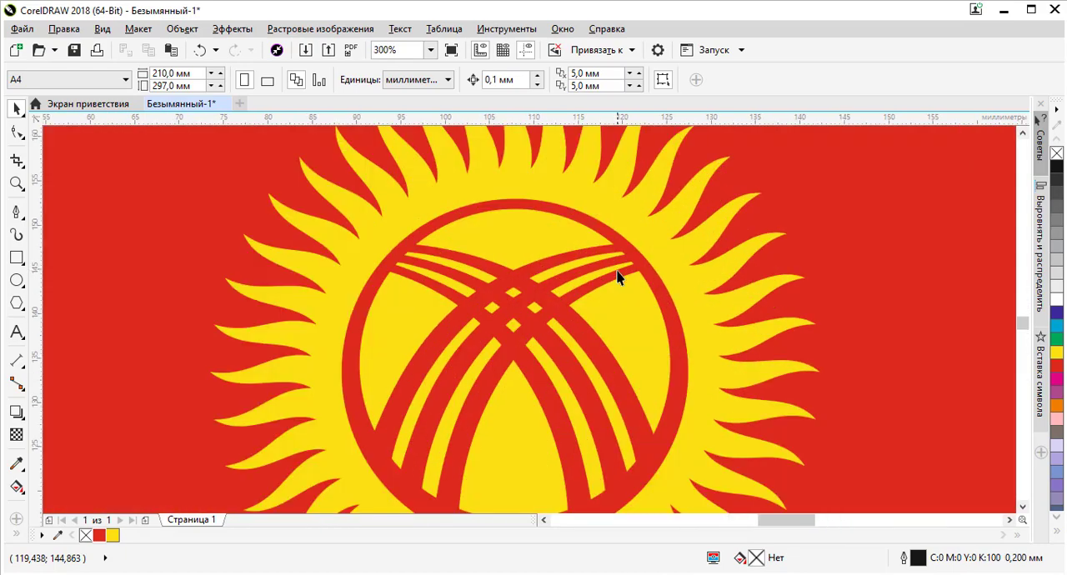
{"action": "scroll", "coordinate": [618, 278], "scroll_direction": "down", "scroll_amount": 2}
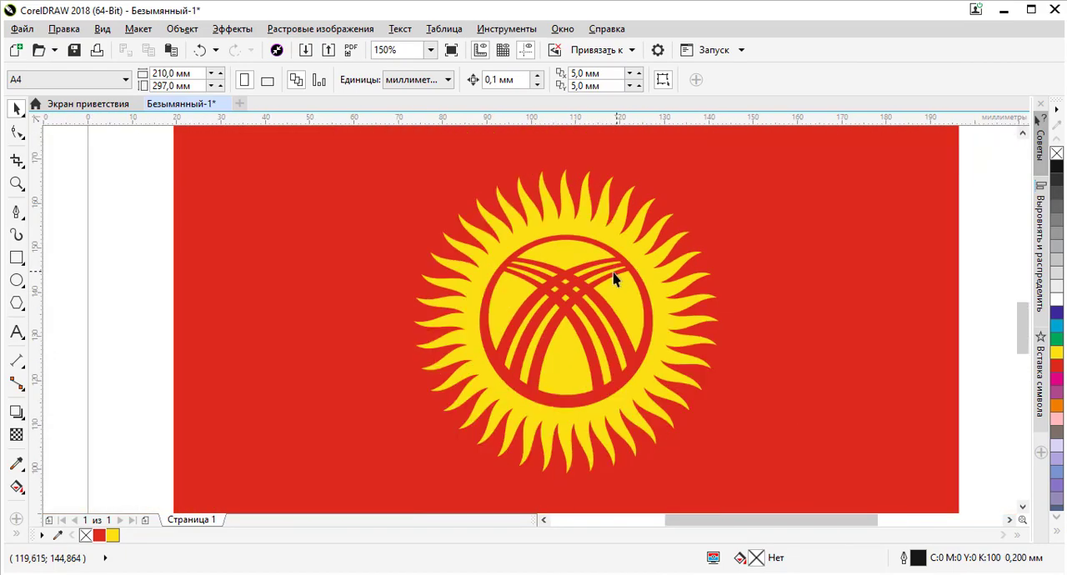
{"action": "scroll", "coordinate": [627, 276], "scroll_direction": "up", "scroll_amount": 1}
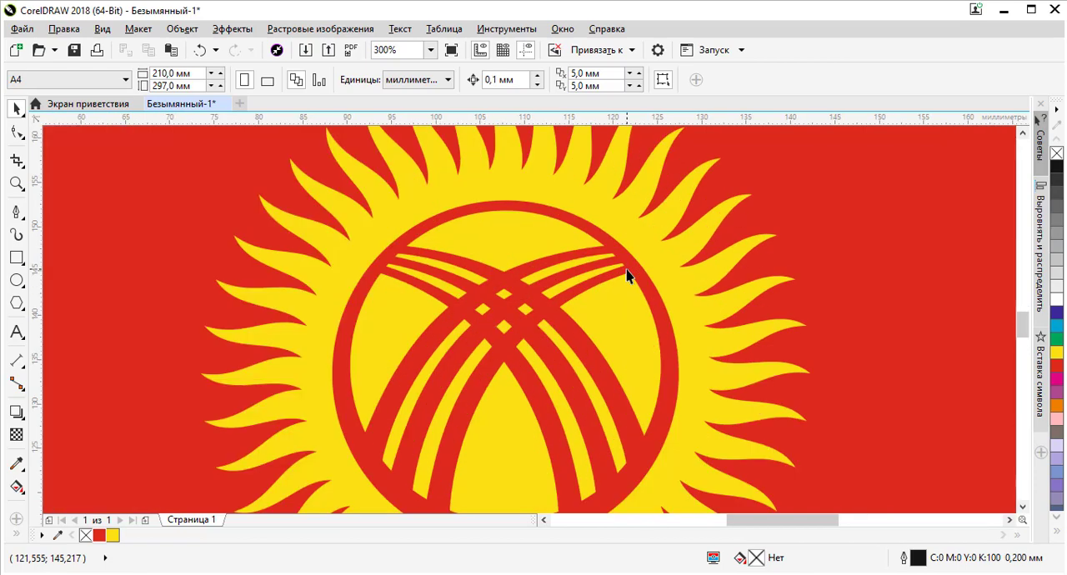
{"action": "scroll", "coordinate": [627, 276], "scroll_direction": "down", "scroll_amount": 1}
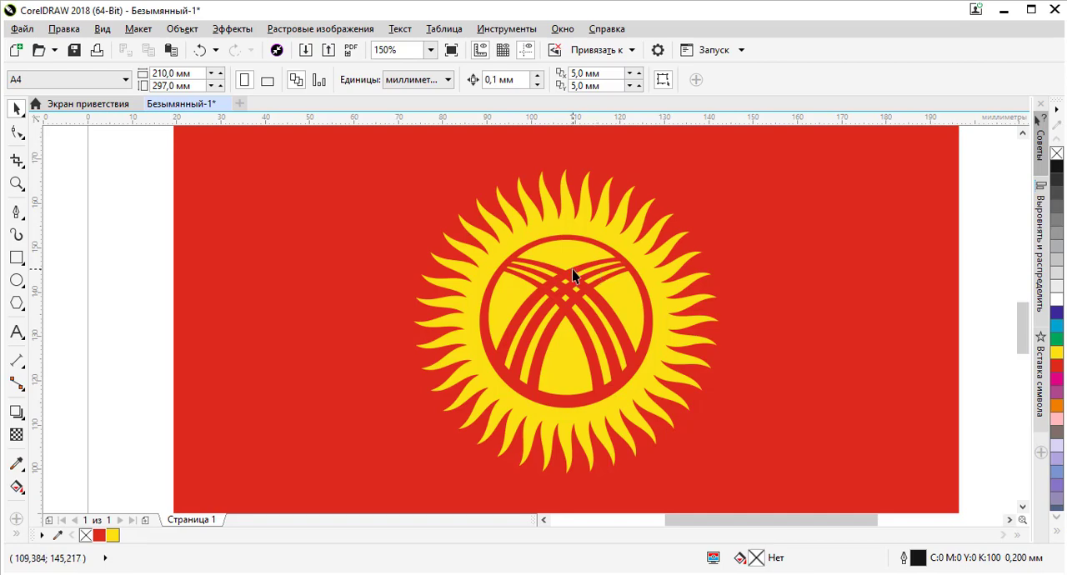
{"action": "scroll", "coordinate": [572, 269], "scroll_direction": "down", "scroll_amount": 2}
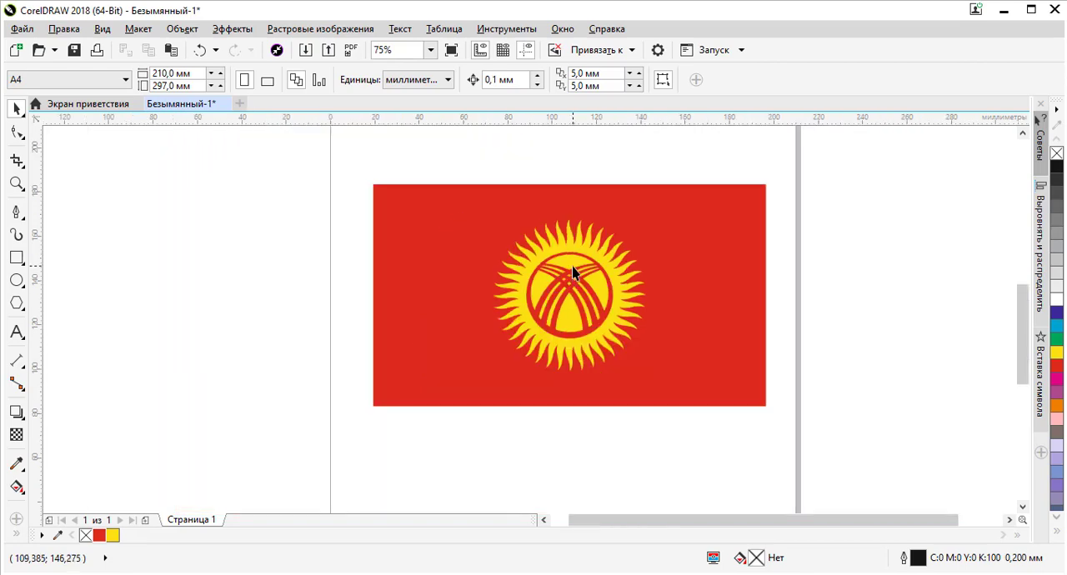